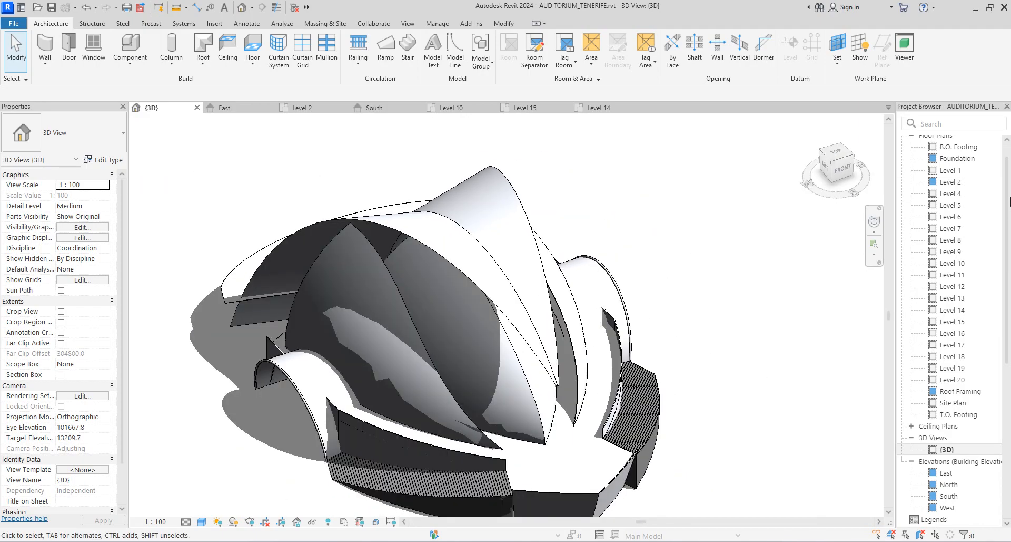
Examine the auditorium's curved shells, side arches and base from several angles in the 3D view.
mouse_move(854, 158)
left_mouse_down()
mouse_move(844, 167)
mouse_move(773, 162)
mouse_move(742, 133)
left_mouse_up()
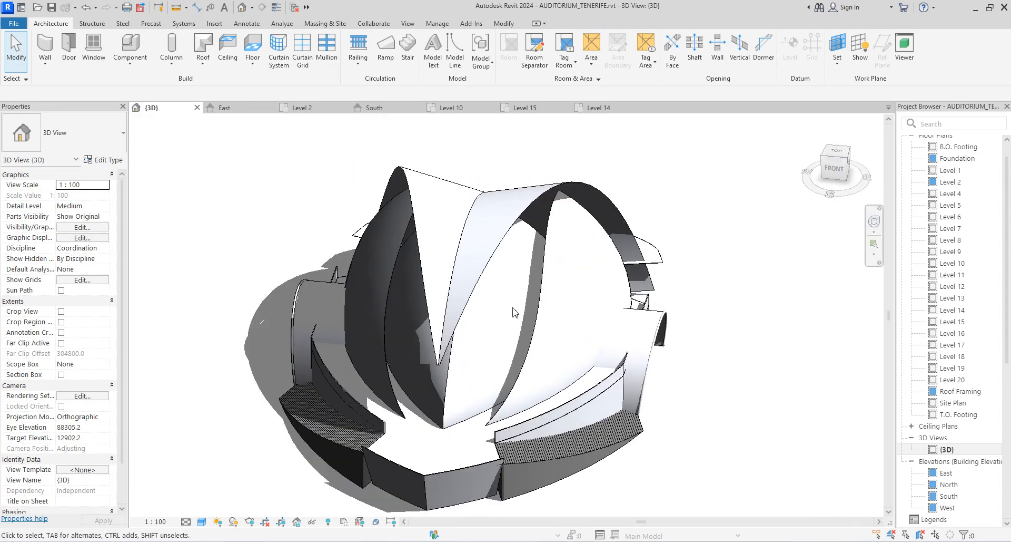
left_click(844, 158)
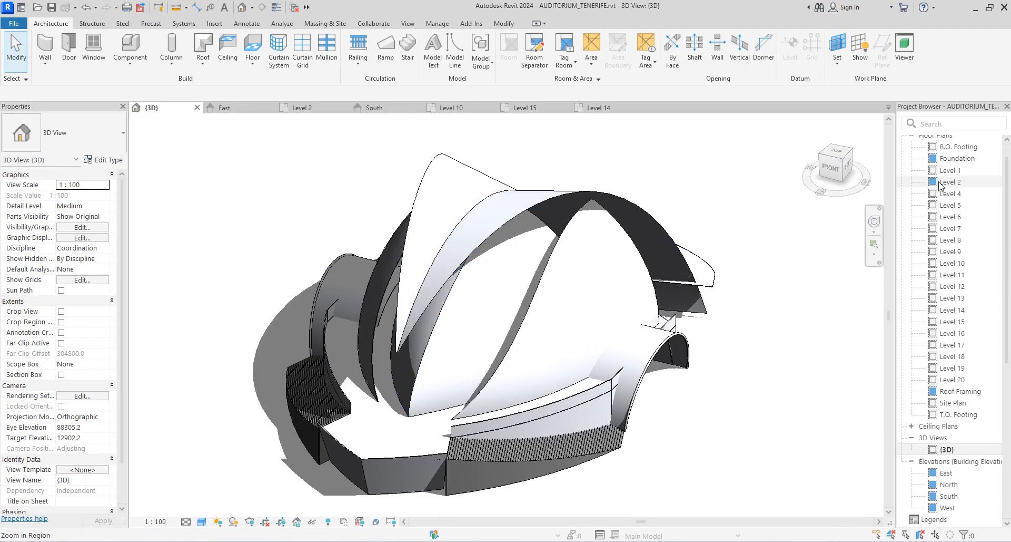
left_click(843, 165)
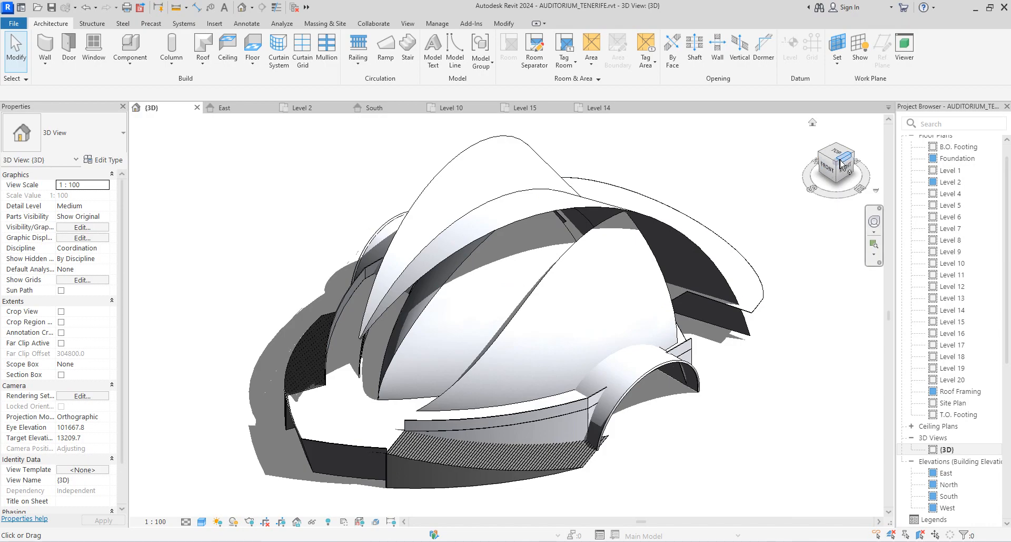
left_click(838, 169)
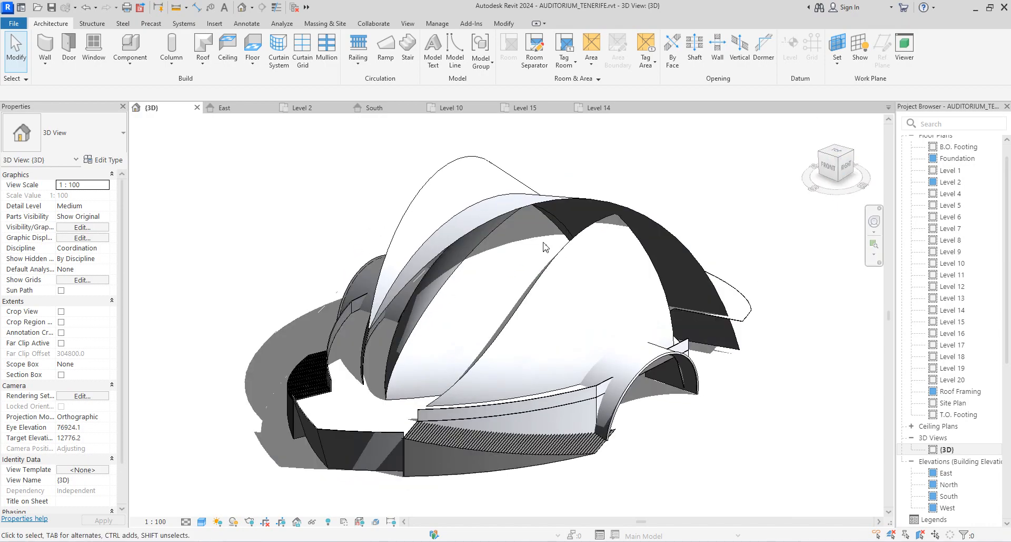
mouse_move(838, 160)
left_mouse_down()
mouse_move(846, 167)
mouse_move(798, 167)
mouse_move(906, 170)
left_mouse_up()
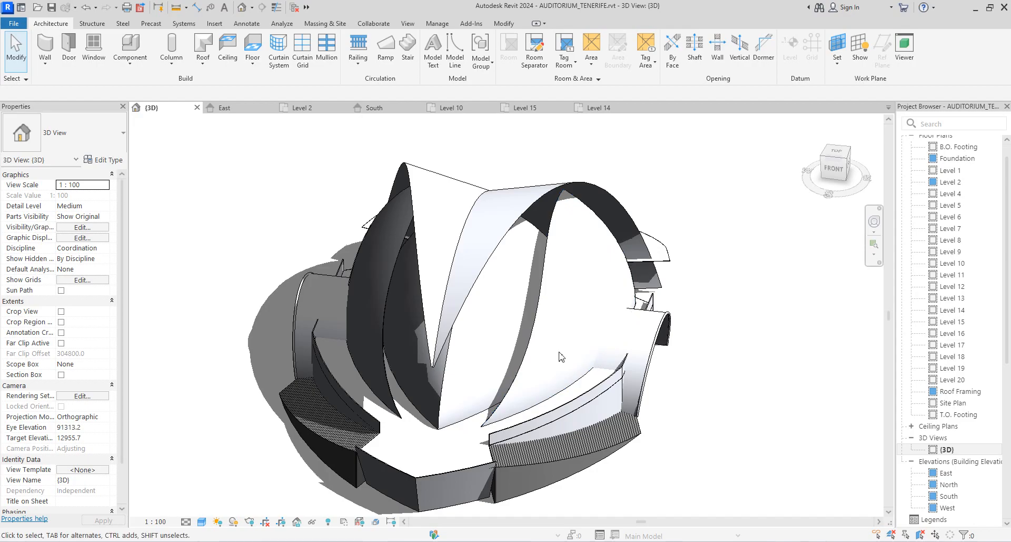
left_click(846, 161)
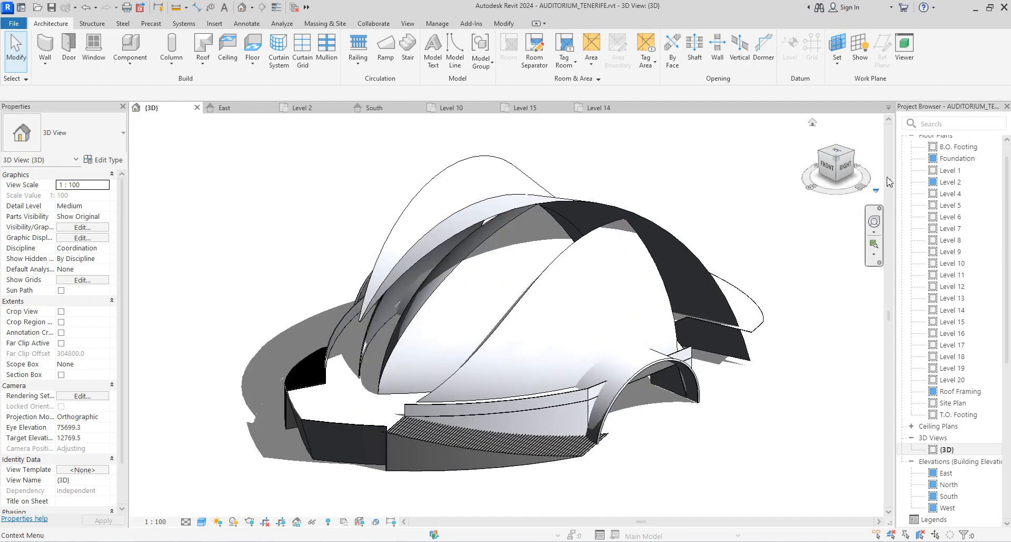
left_click(837, 160)
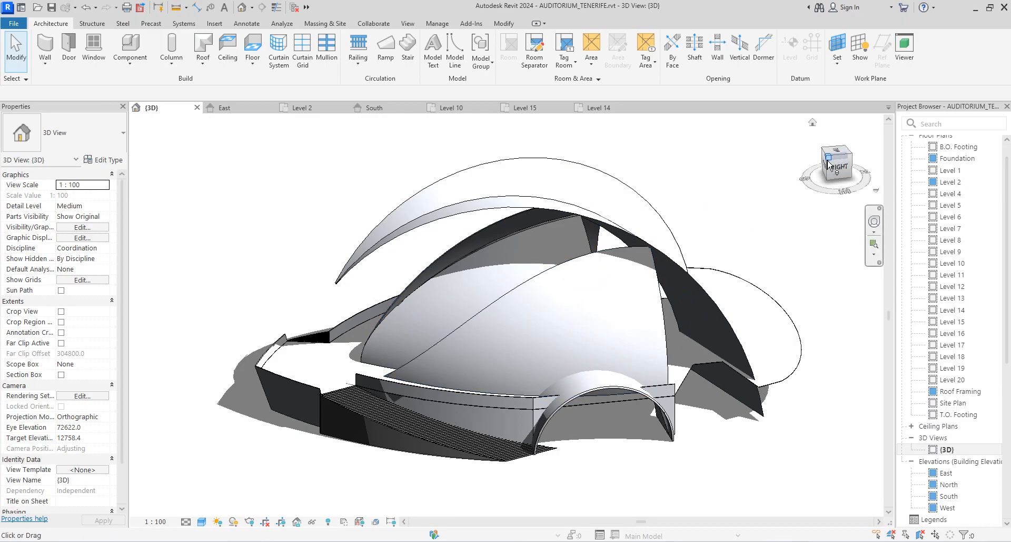
left_click(829, 159)
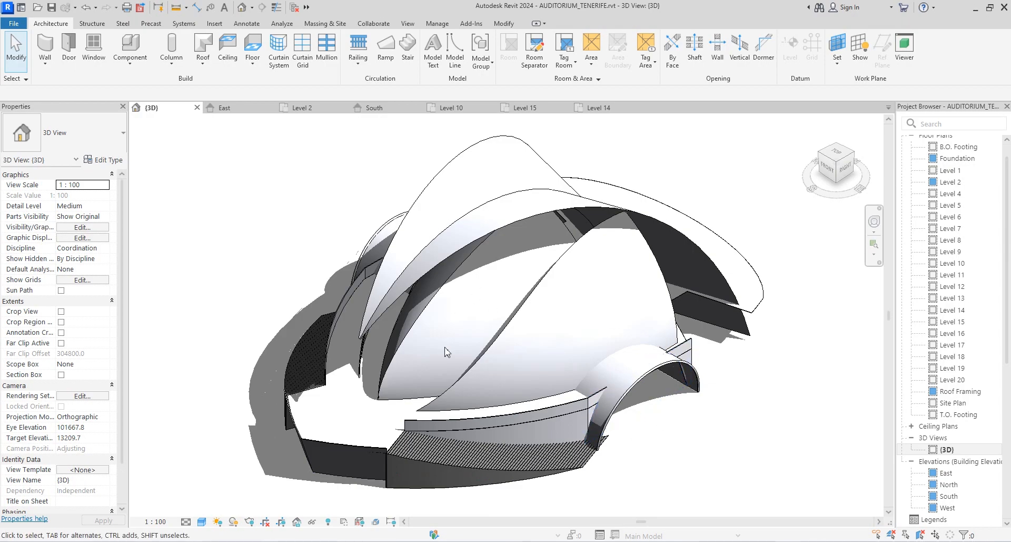
mouse_move(840, 168)
left_mouse_down()
mouse_move(744, 144)
mouse_move(352, 173)
mouse_move(409, 268)
mouse_move(684, 264)
mouse_move(791, 501)
mouse_move(874, 189)
mouse_move(814, 215)
left_mouse_up()
mouse_move(840, 168)
left_mouse_down()
mouse_move(825, 158)
mouse_move(835, 162)
left_mouse_up()
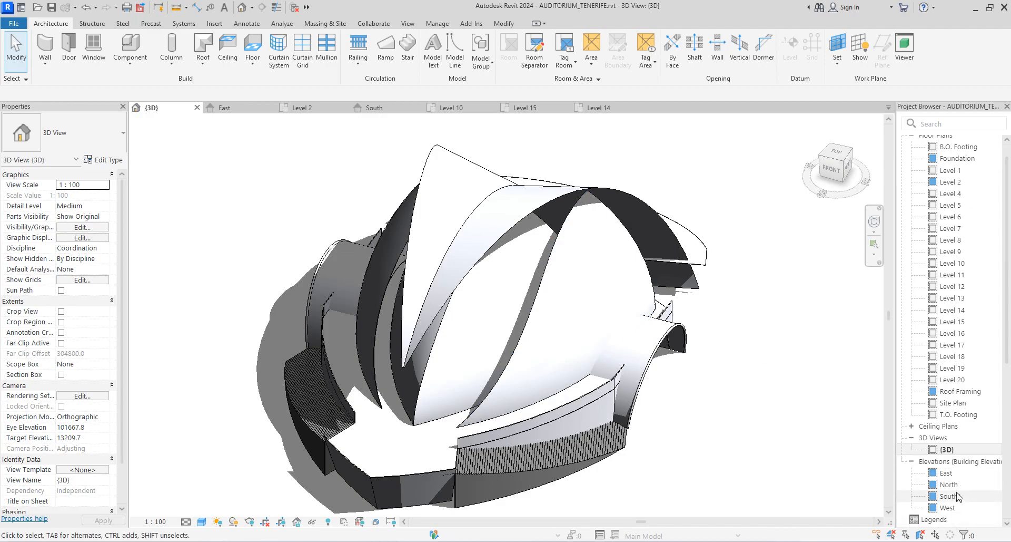
double_click(947, 473)
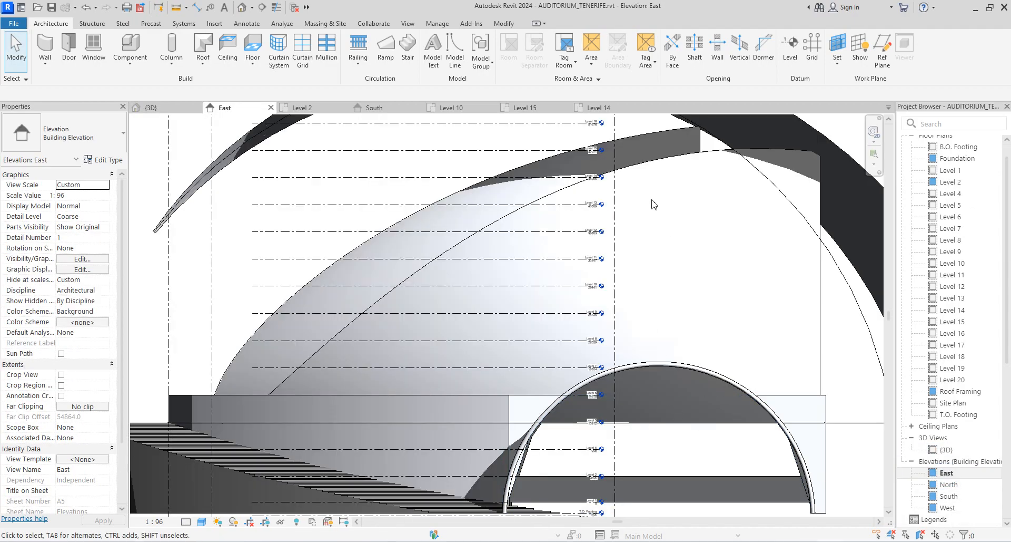
scroll(654, 206, "down", 3)
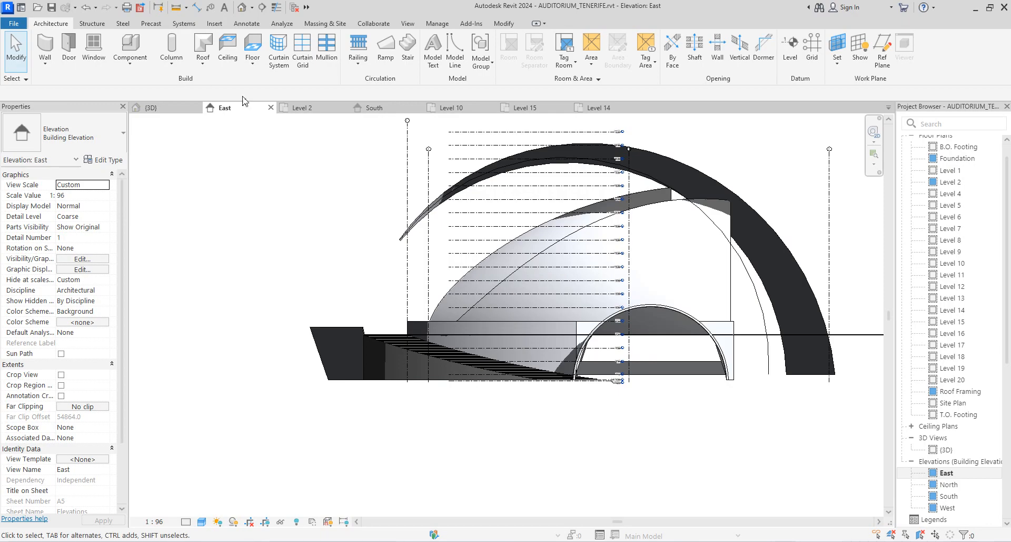
left_click(203, 63)
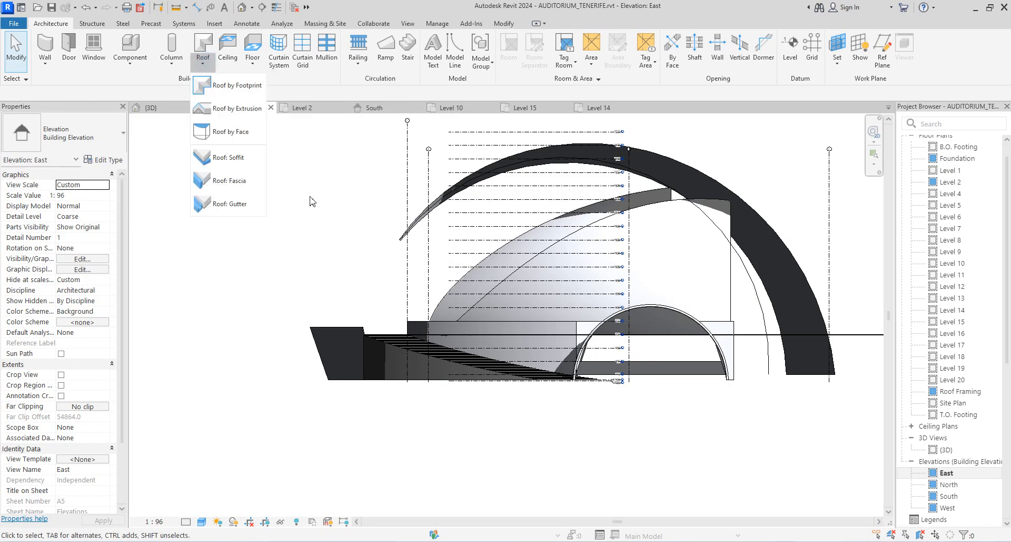
left_click(226, 111)
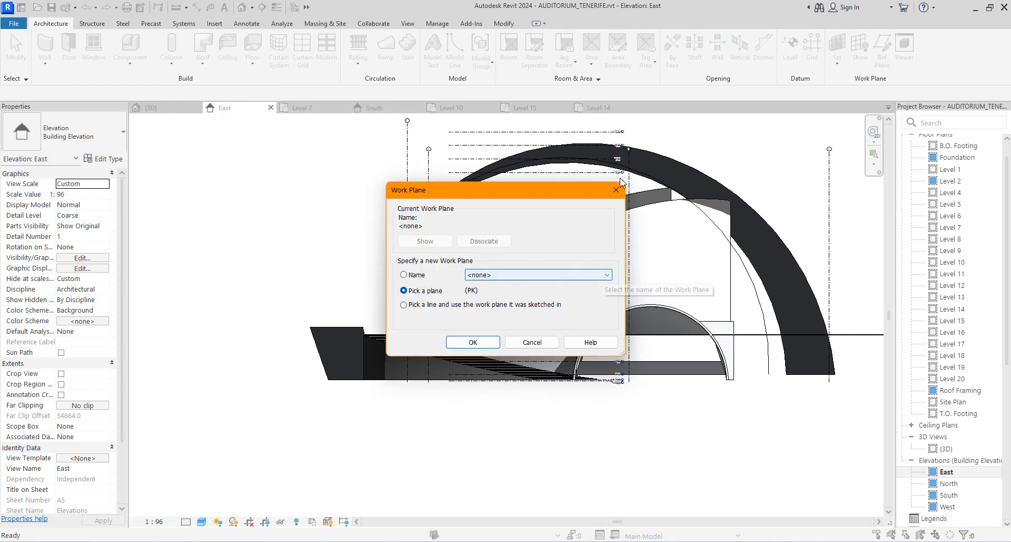
left_click(607, 275)
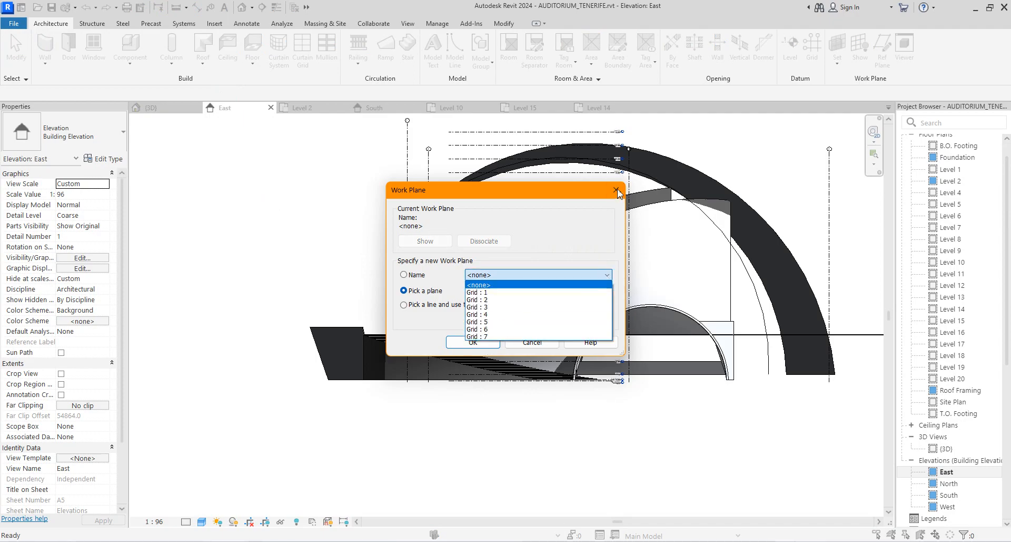
left_click(617, 191)
left_click(617, 191)
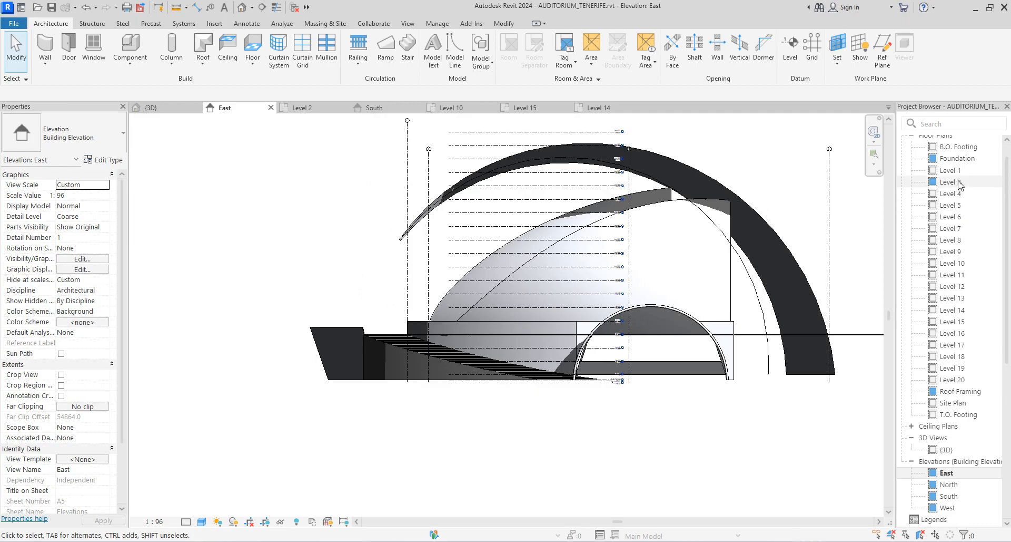
Open the Level 2 floor plan and check the names of the three long vertical grid lines.
double_click(959, 183)
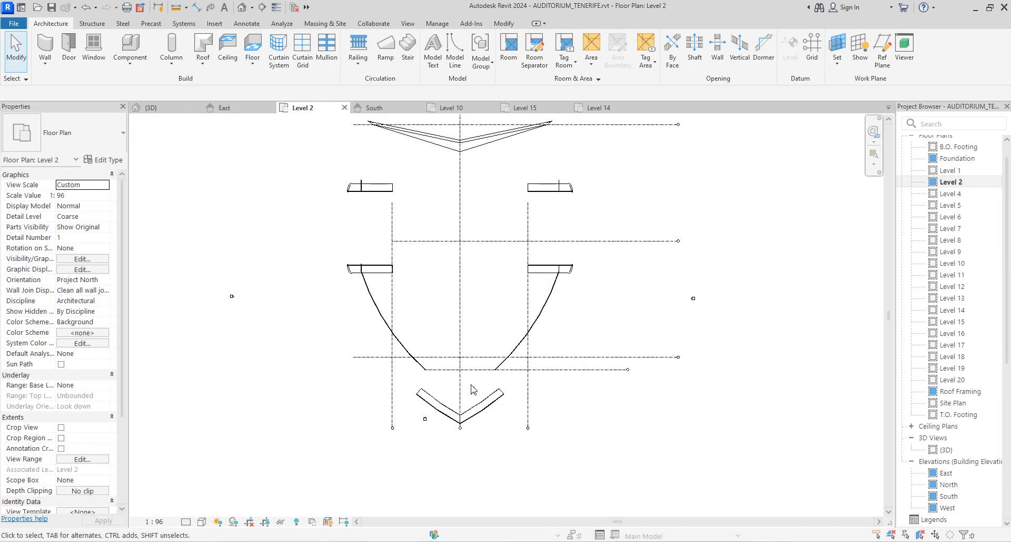
left_click(461, 390)
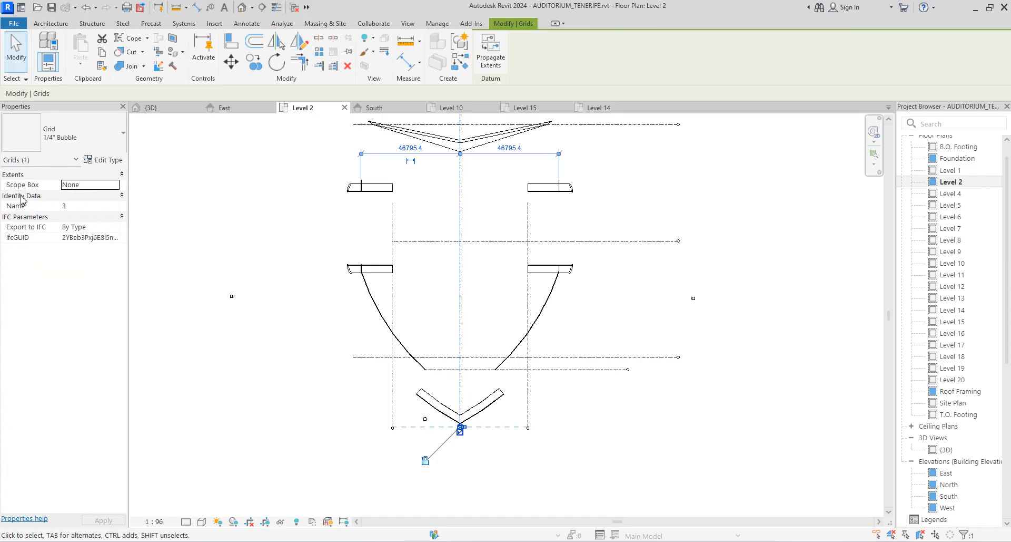
left_click(395, 399)
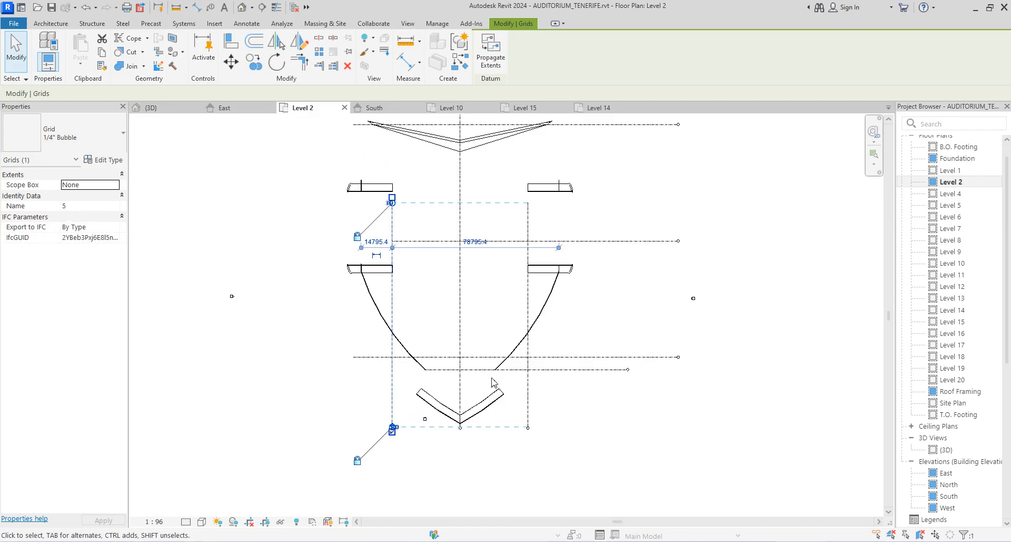
left_click(528, 394)
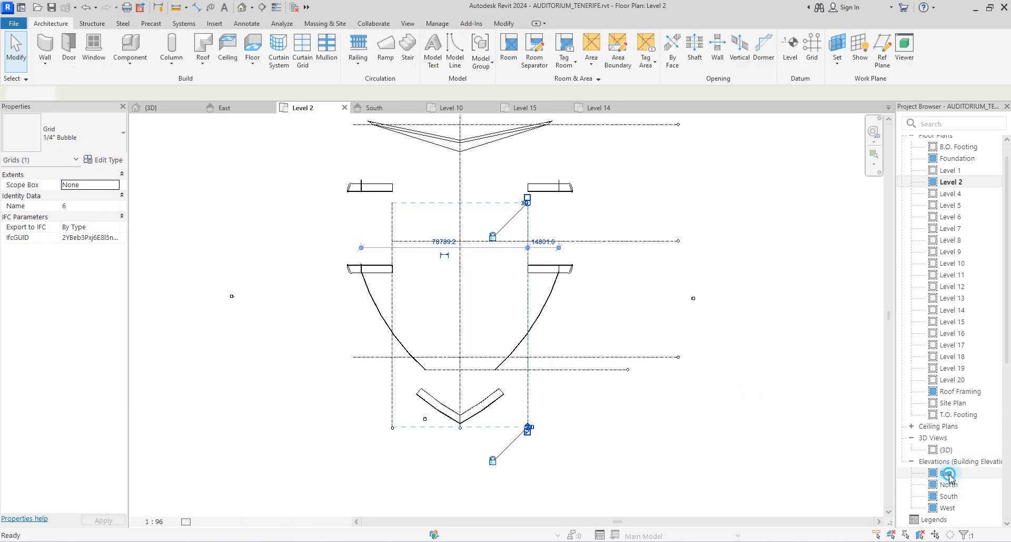
In the East elevation, start a Roof by Extrusion on the Grid : 6 work plane with Level 14 as reference level.
double_click(946, 473)
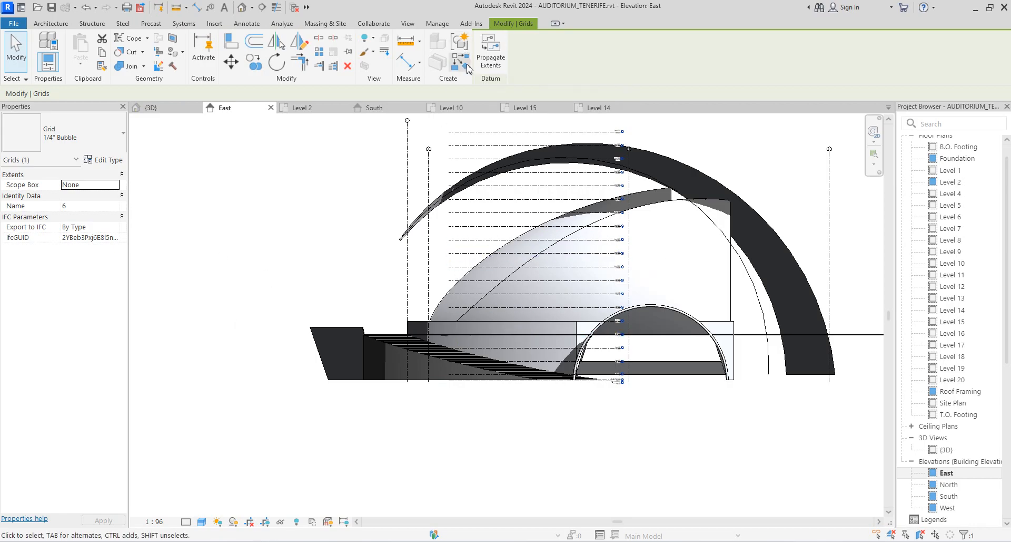
left_click(48, 25)
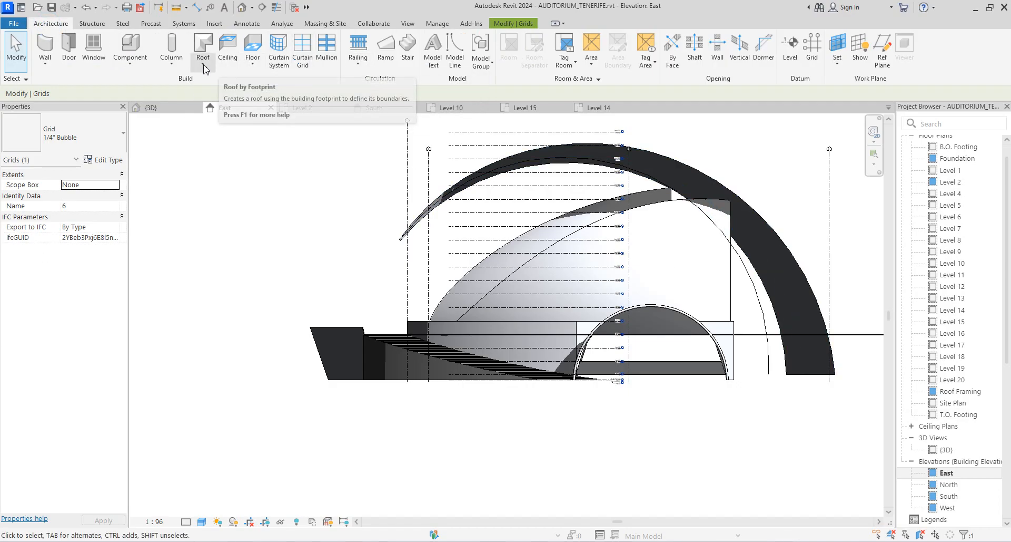
left_click(203, 61)
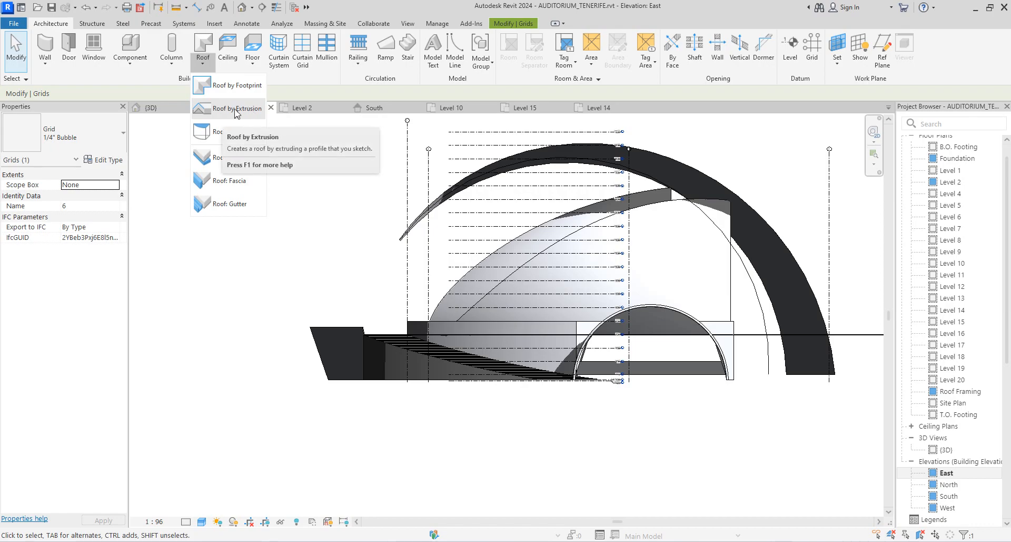
left_click(236, 109)
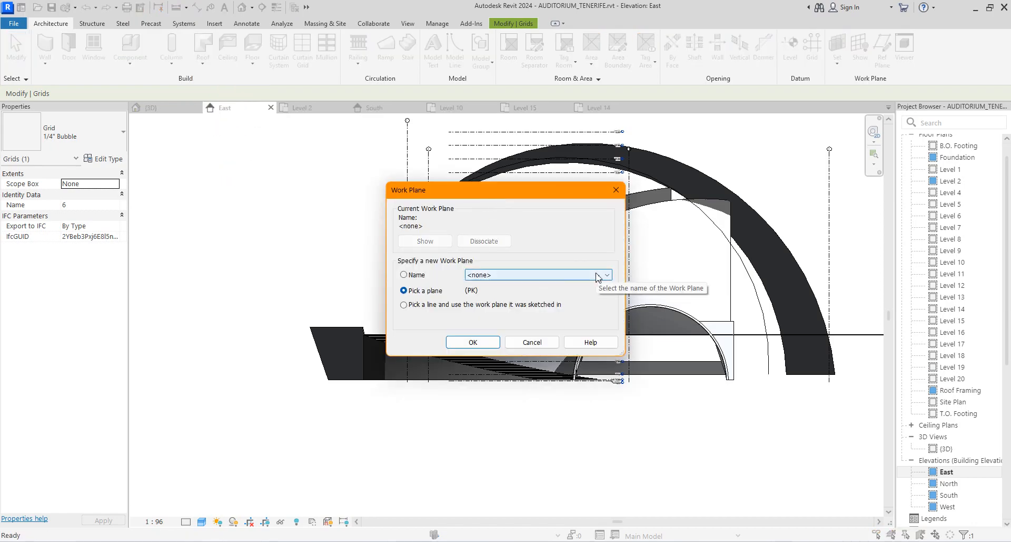
left_click(595, 274)
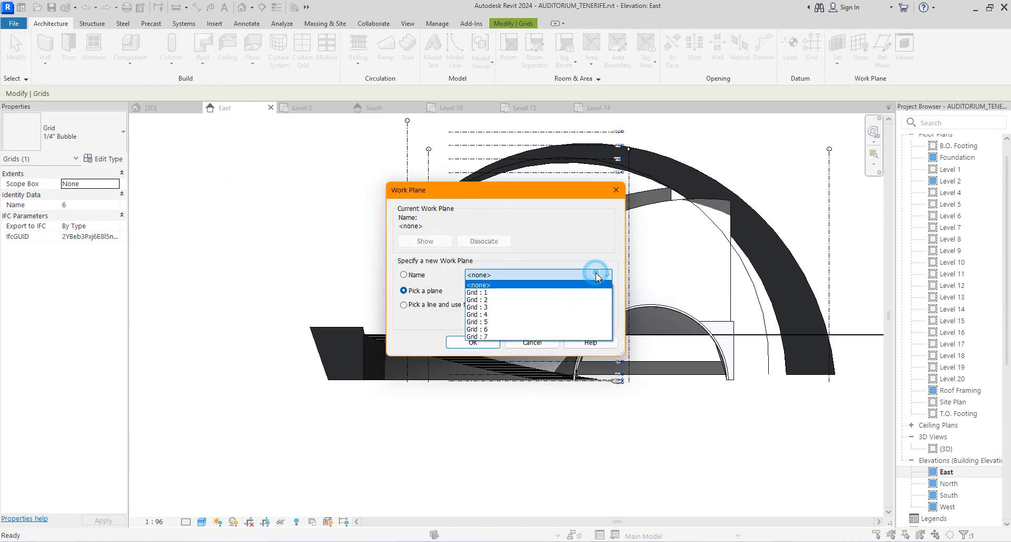
left_click(498, 329)
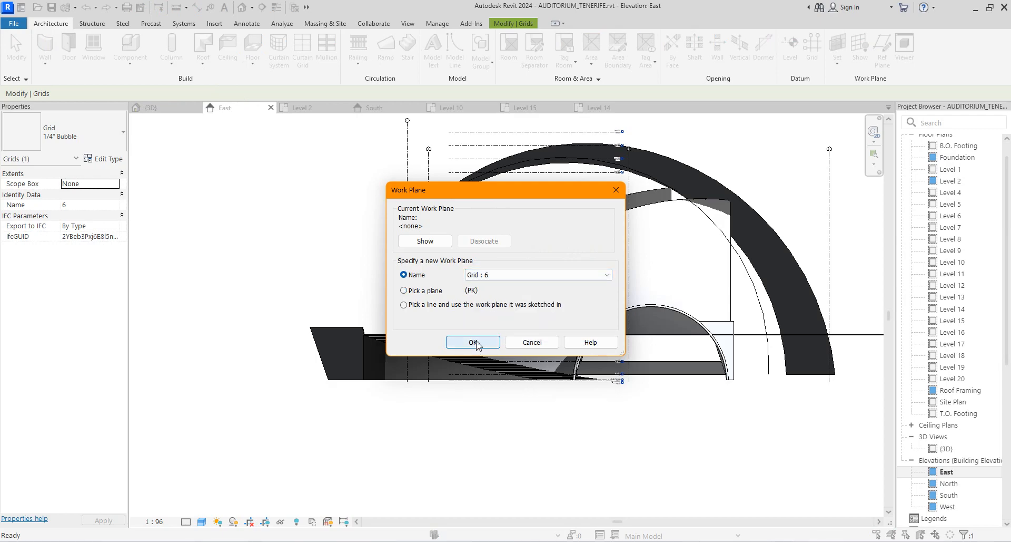
left_click(476, 342)
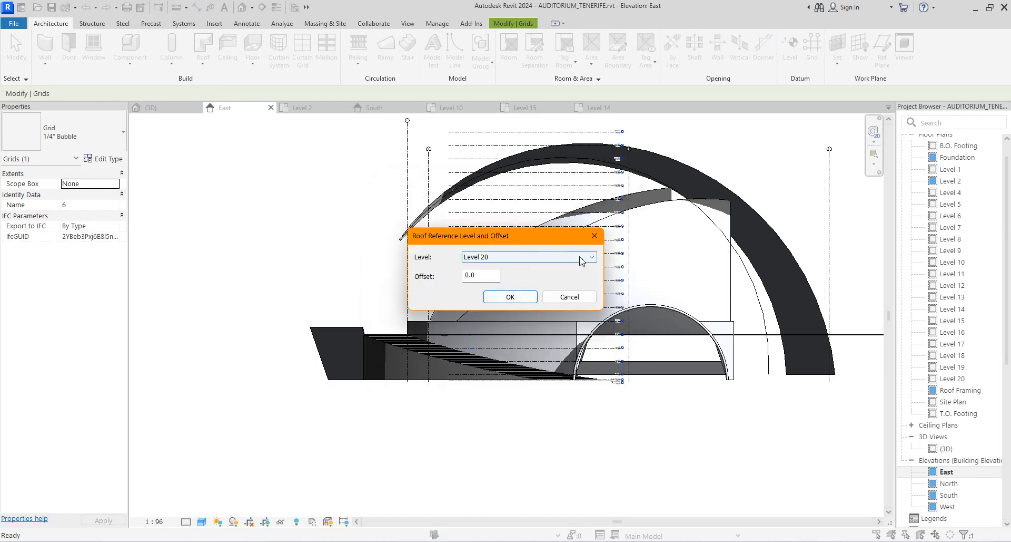
left_click(585, 256)
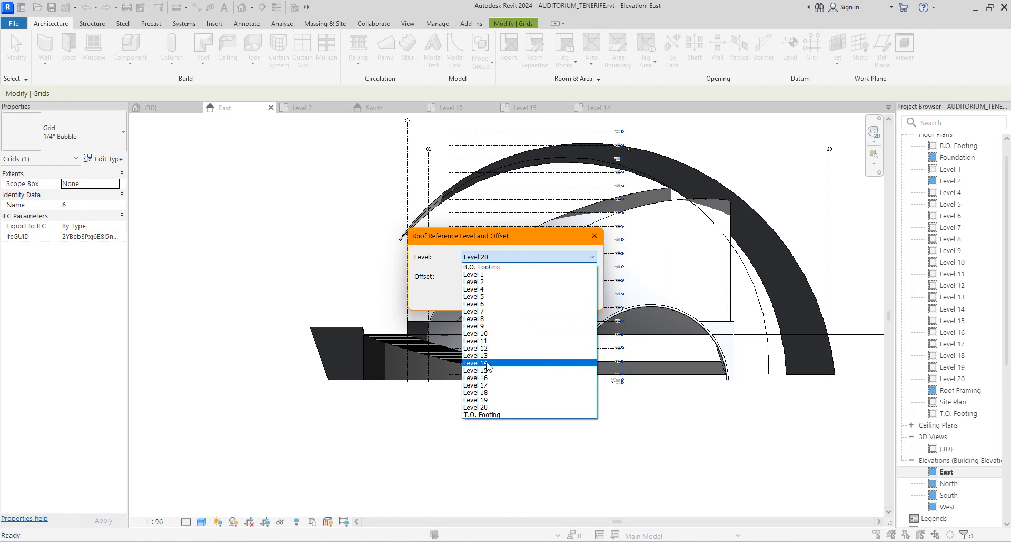
left_click(487, 364)
left_click(510, 298)
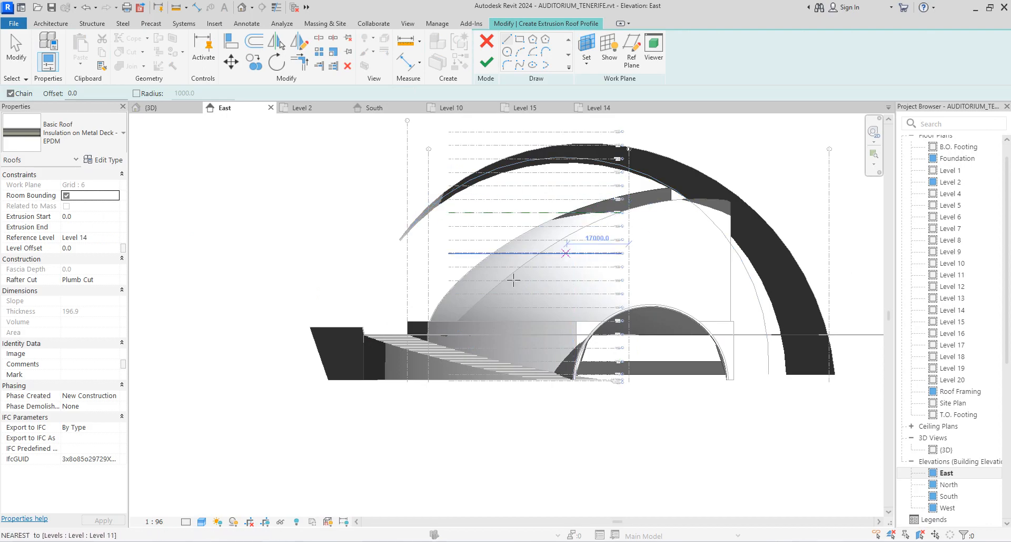
Pick the inner shell's lower curved edge as the roof profile and finish the extrusion roof.
left_click(571, 73)
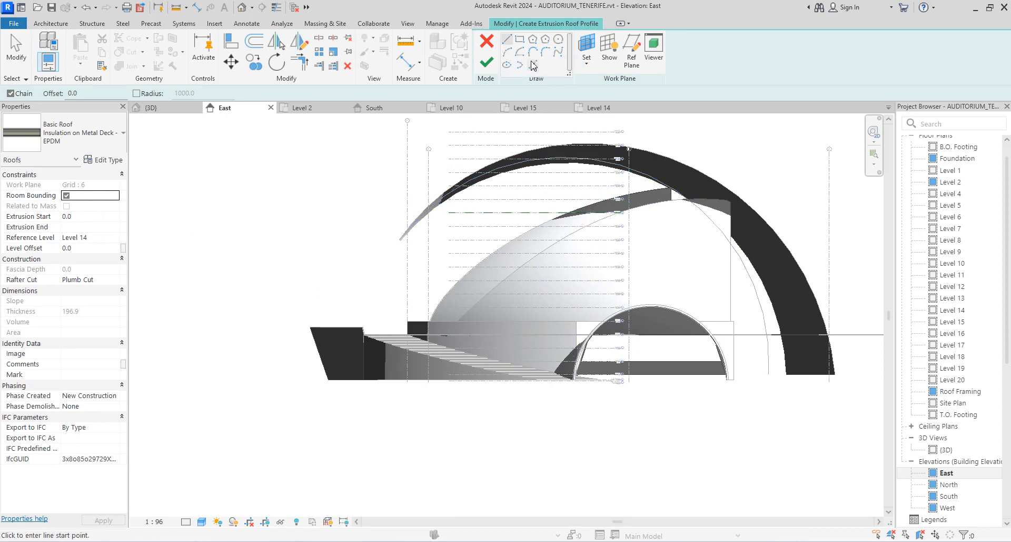
left_click(657, 205)
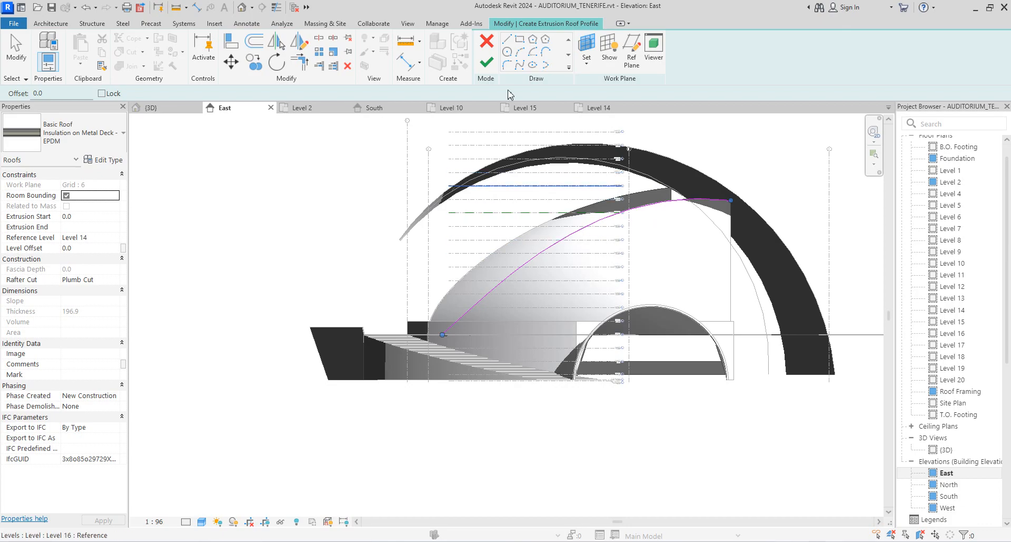
left_click(486, 64)
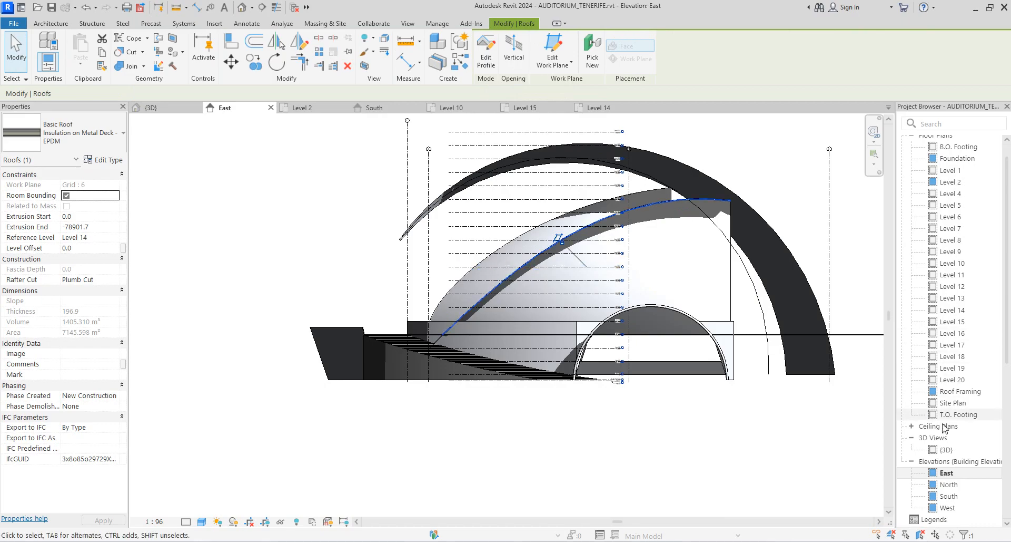
In the South elevation, shorten the new roof from its far side to an extrusion end of about -26994.
double_click(944, 451)
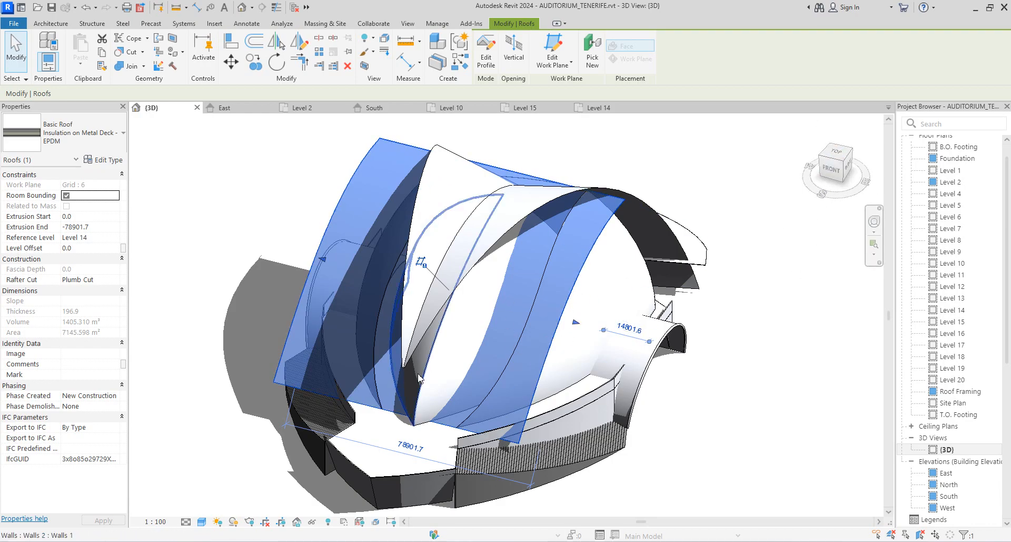
left_click(945, 495)
left_click(398, 330)
scroll(458, 334, "down", 5)
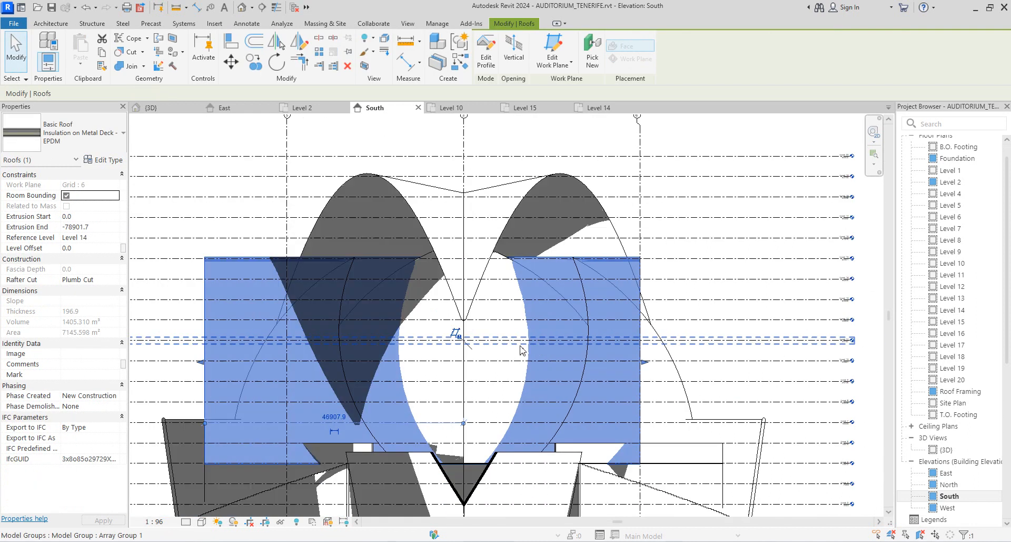
left_click_drag(367, 351, 516, 365)
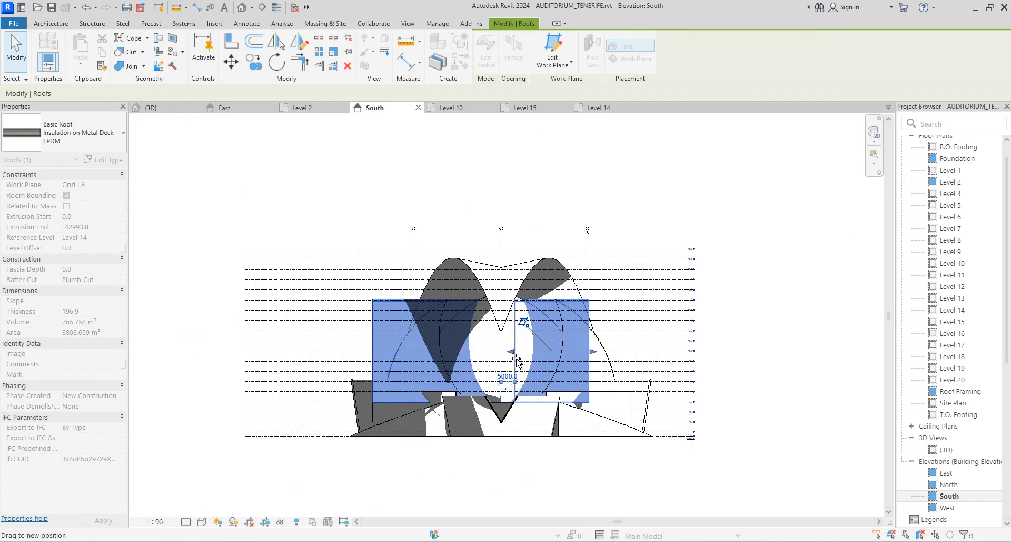
left_click_drag(516, 361, 519, 362)
scroll(517, 424, "up", 2)
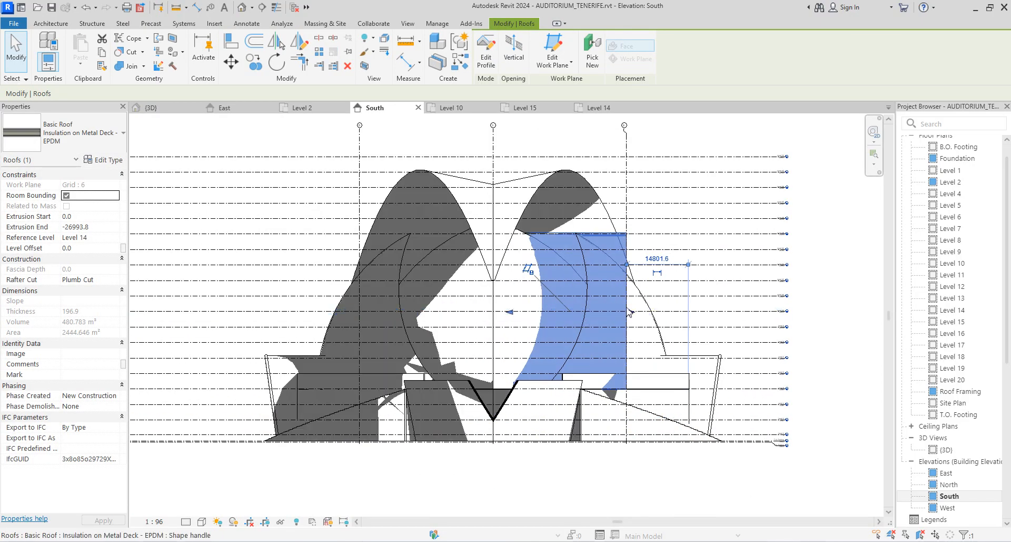
Shorten the roof from its near side to an extrusion start of about -6678 and check it in the 3D view.
left_click_drag(629, 315, 600, 315)
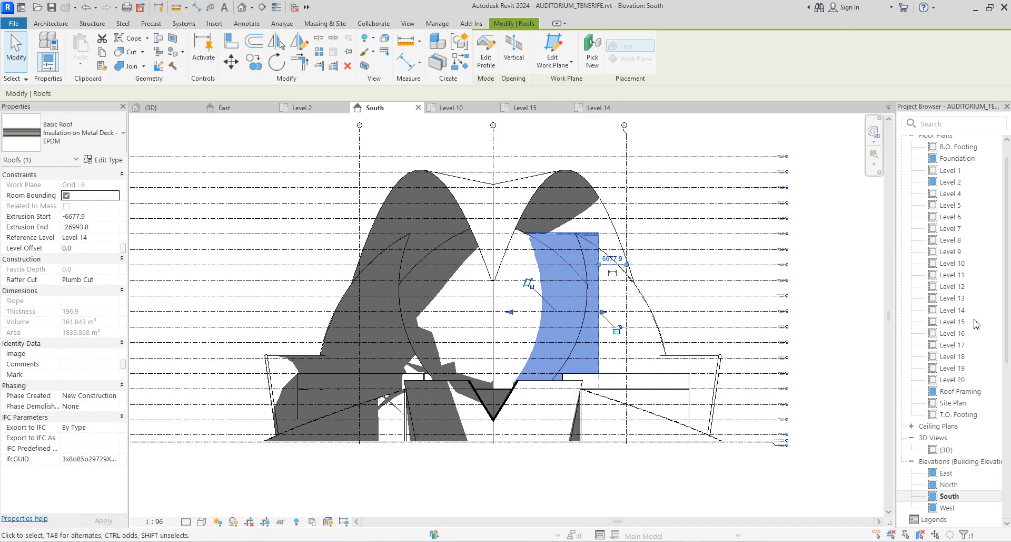
double_click(945, 450)
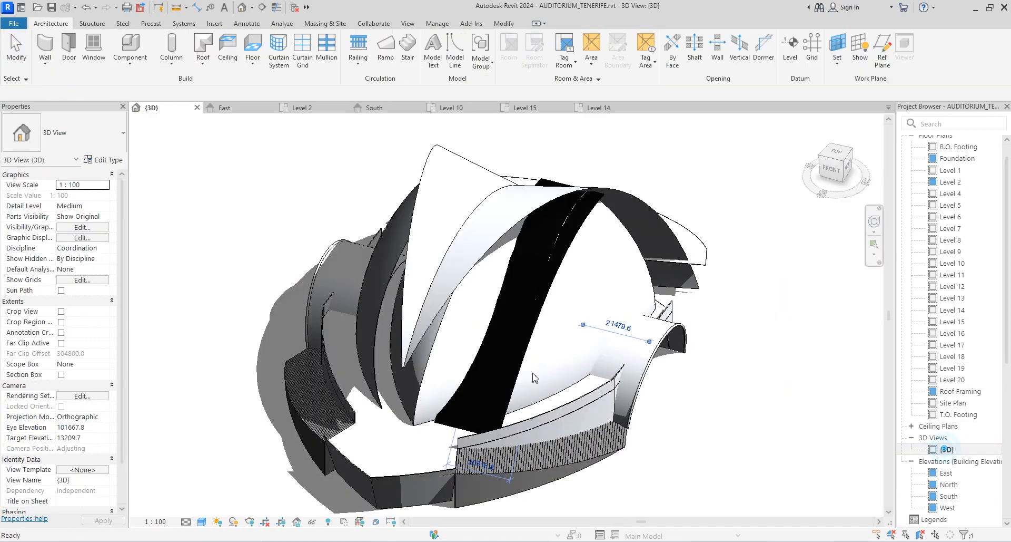
left_click(625, 148)
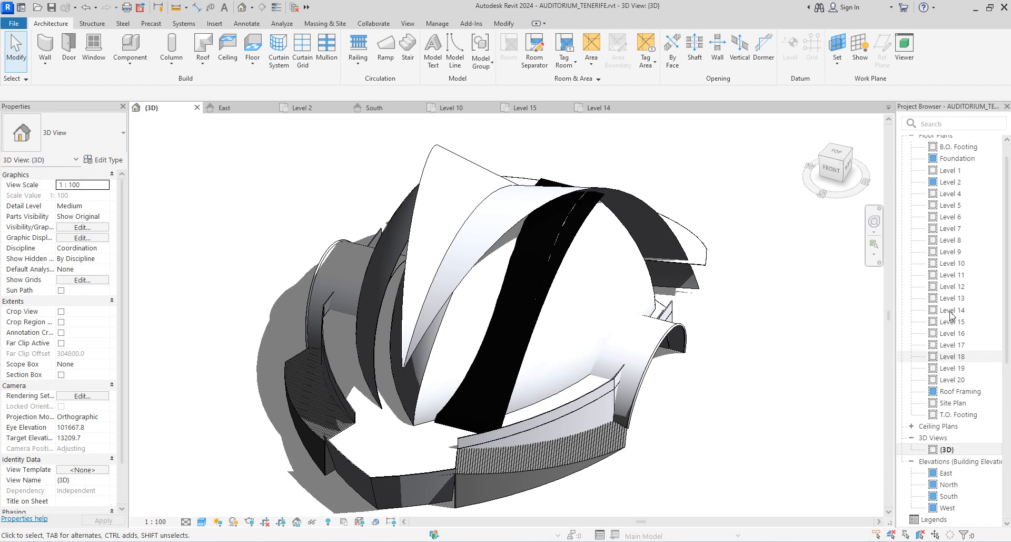
Look at the roof's outline in the Level 13 floor plan and open the Level 15 floor plan.
double_click(955, 298)
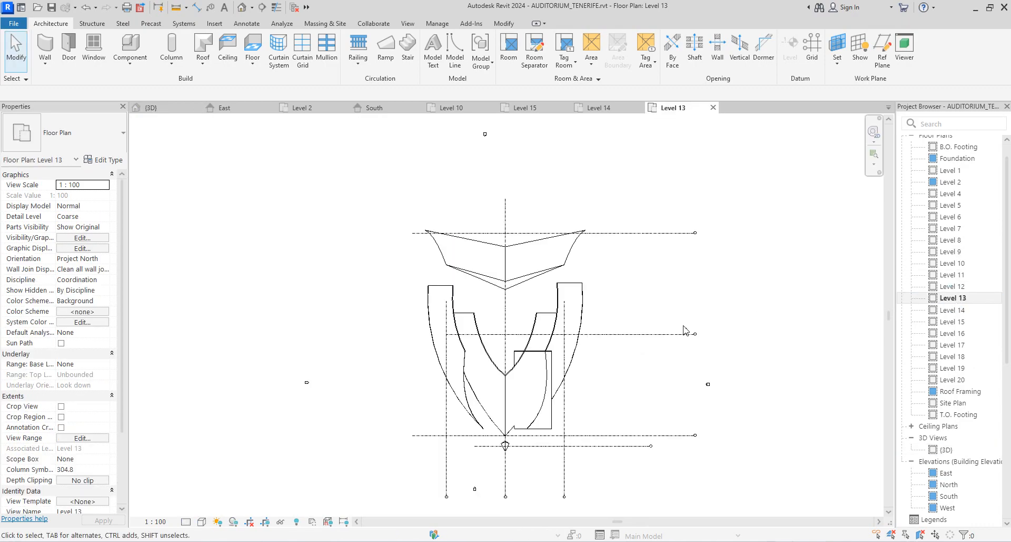
double_click(954, 322)
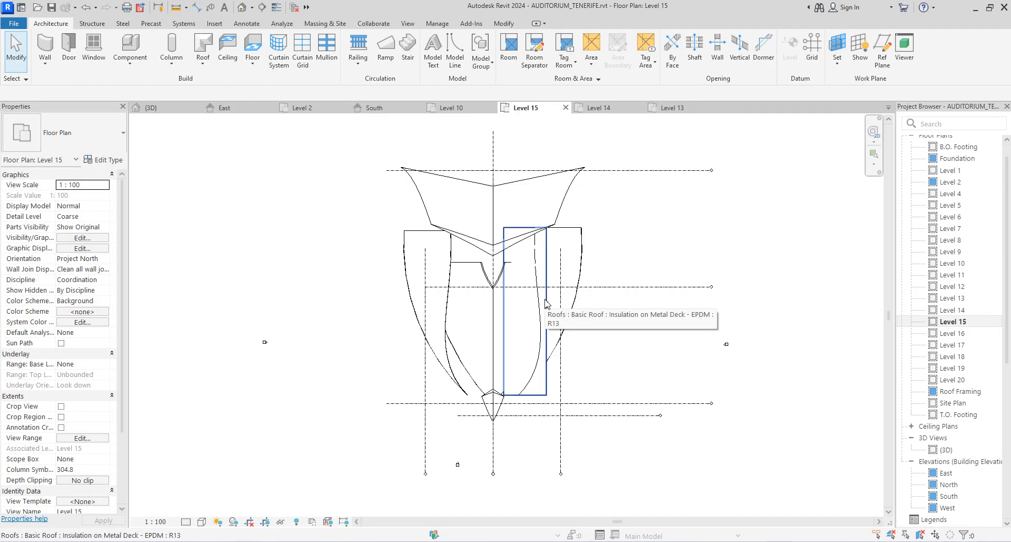
left_click(546, 303)
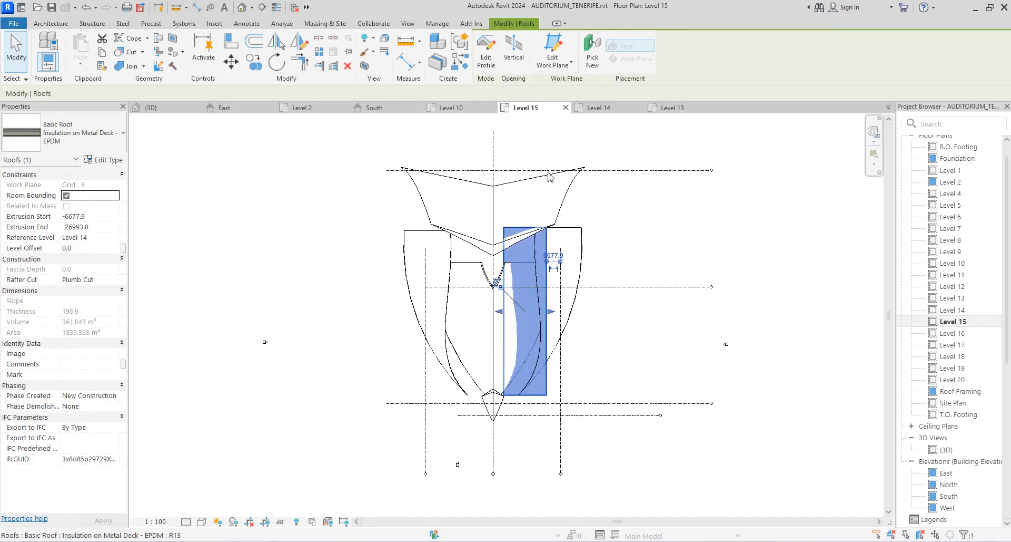
left_click(506, 69)
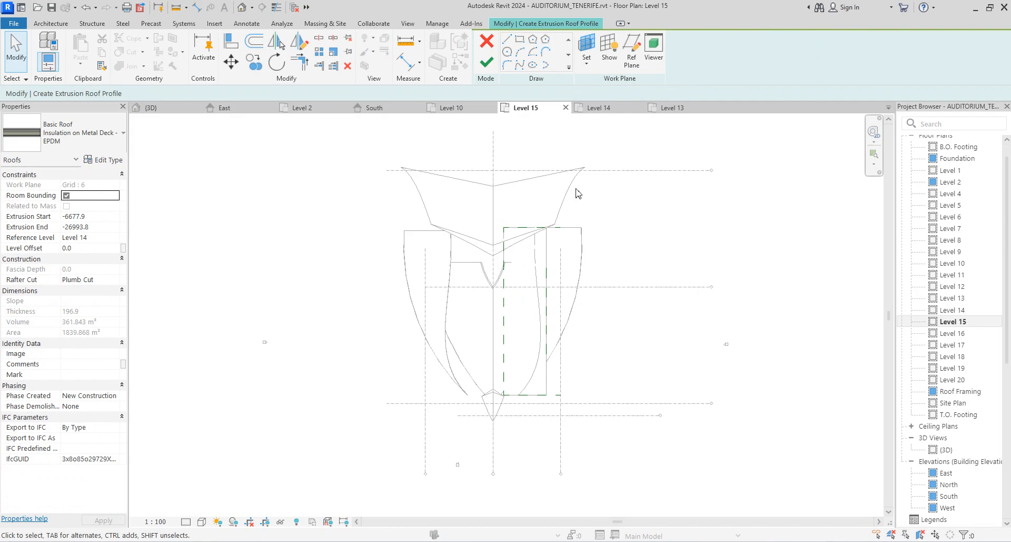
left_click(569, 70)
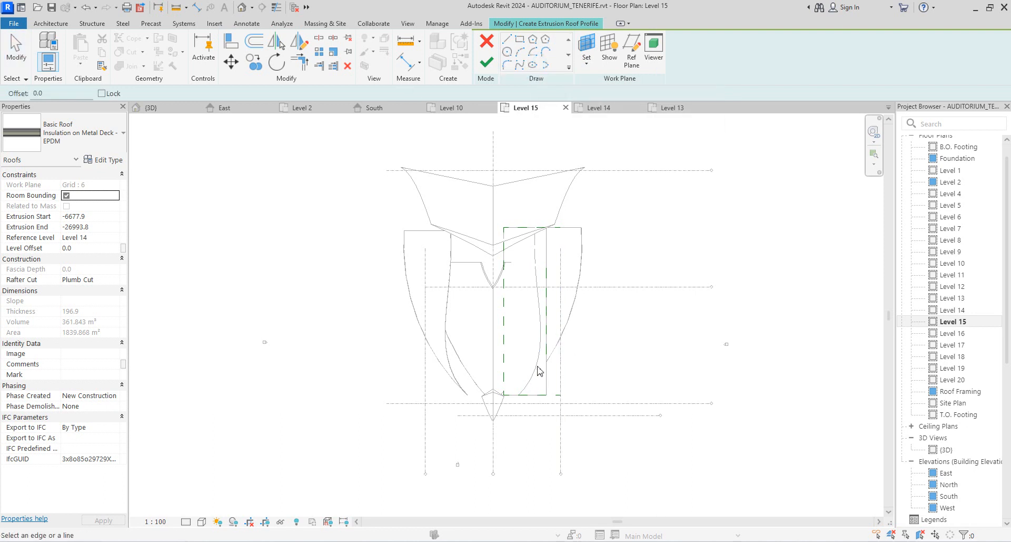
scroll(538, 370, "up", 2)
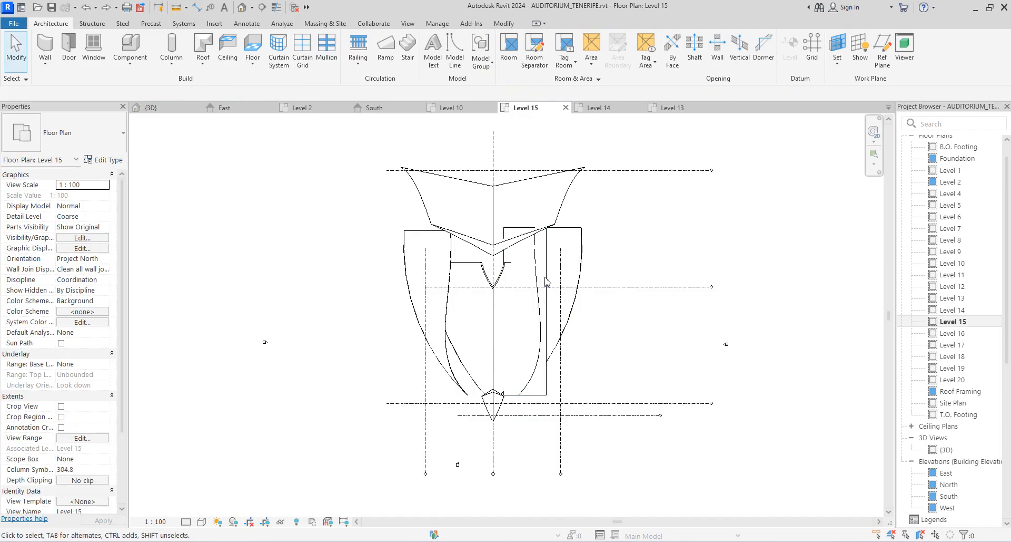
Edit the extrusion roof's profile in the Level 15 plan and add a sketch line picked from the curved inner wall.
left_click(541, 287)
left_click(507, 52)
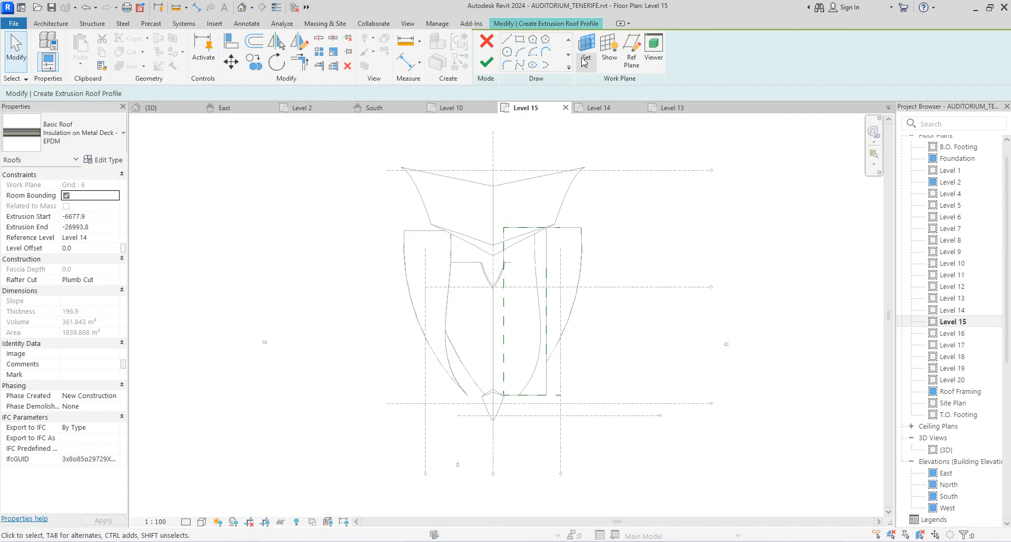
left_click(569, 67)
left_click(533, 64)
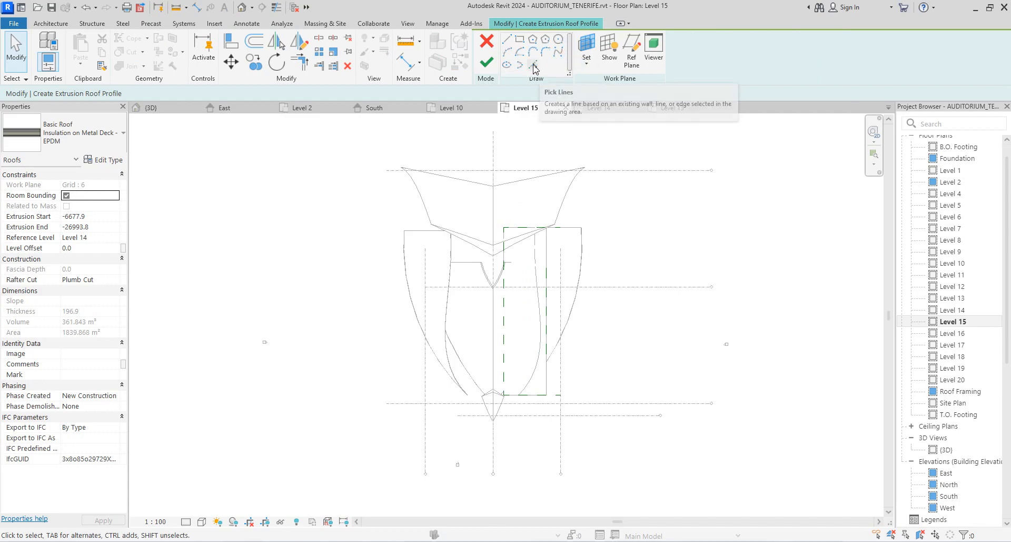
scroll(548, 372, "up", 5)
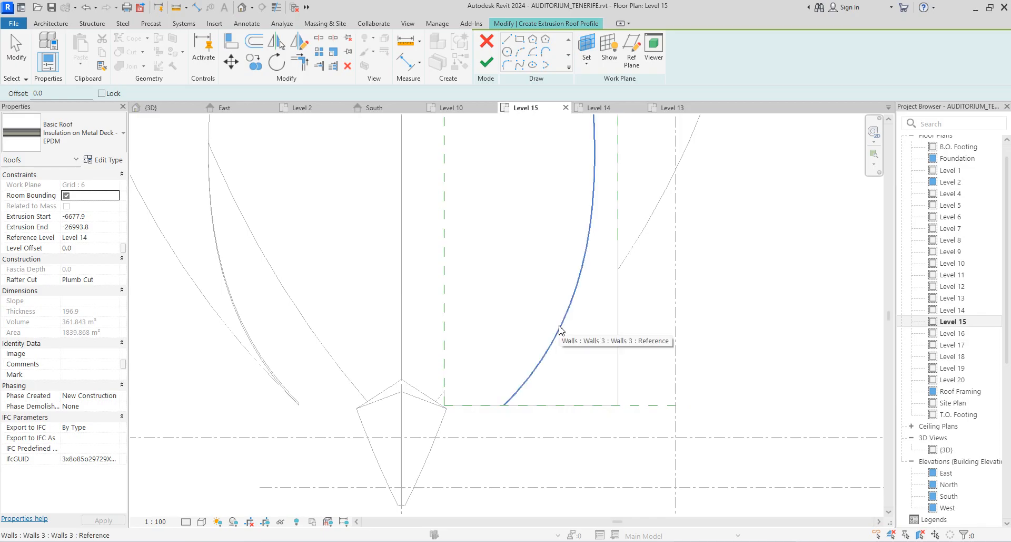
left_click(560, 328)
scroll(558, 342, "down", 5)
scroll(577, 176, "up", 1)
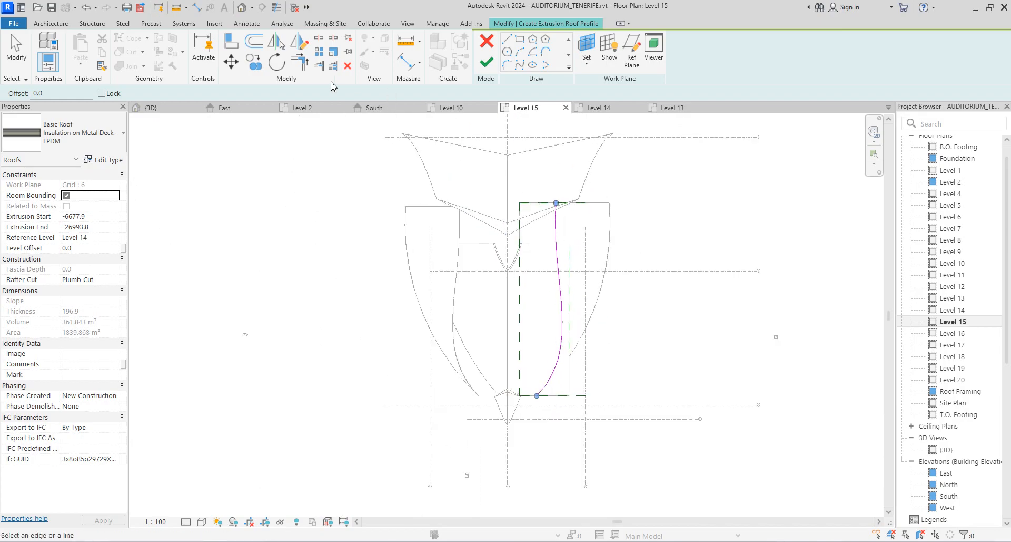
left_click(261, 66)
scroll(541, 411, "up", 3)
scroll(530, 384, "up", 3)
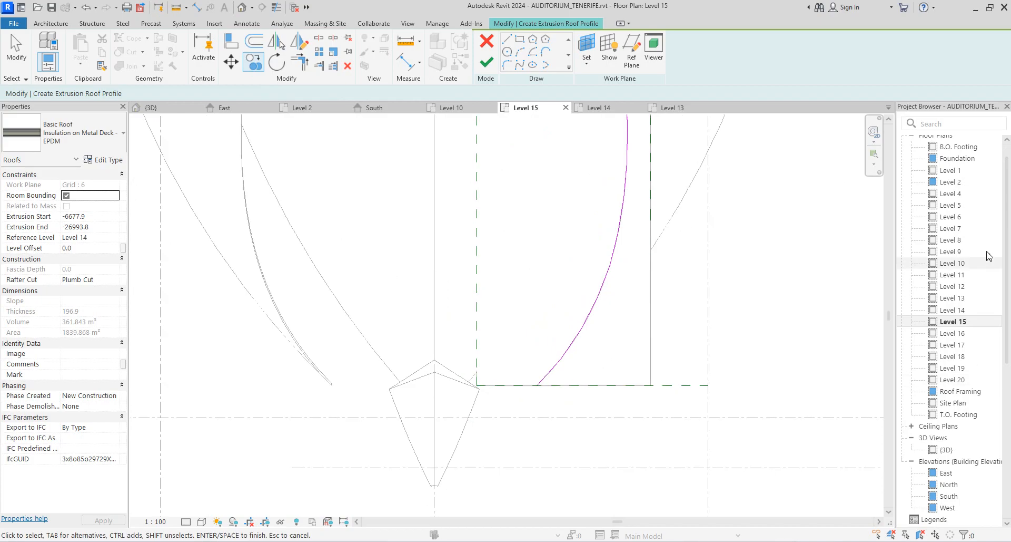
Compare the picked sketch curve with the shell walls in the Level 17, 4, 2, 11, 8 and 5 floor plans.
double_click(951, 344)
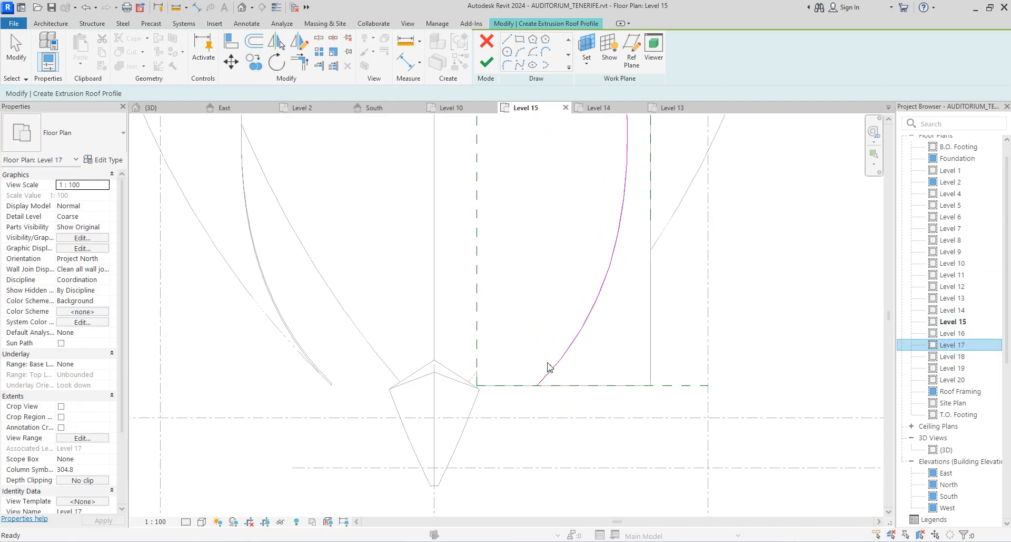
key("Escape")
scroll(532, 382, "down", 5)
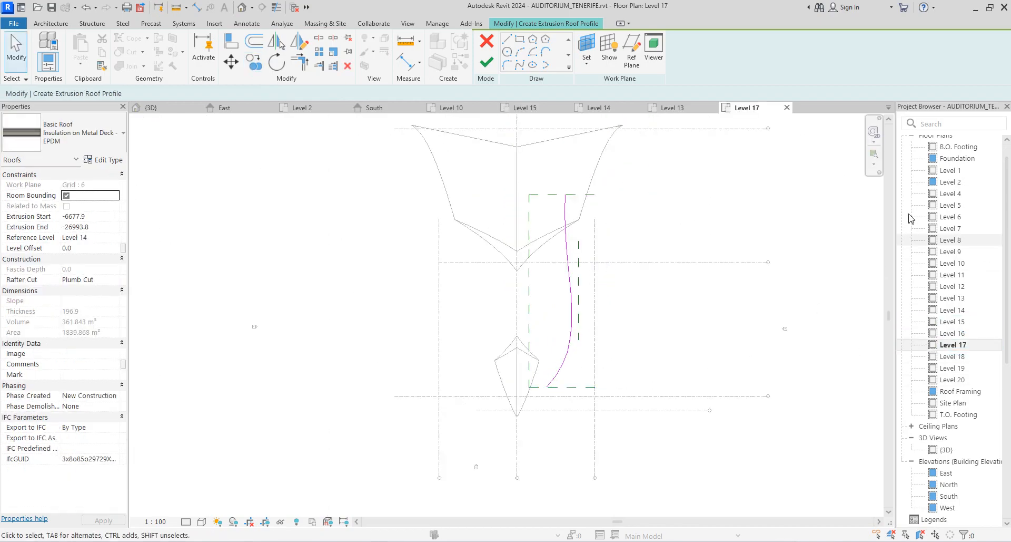
double_click(949, 193)
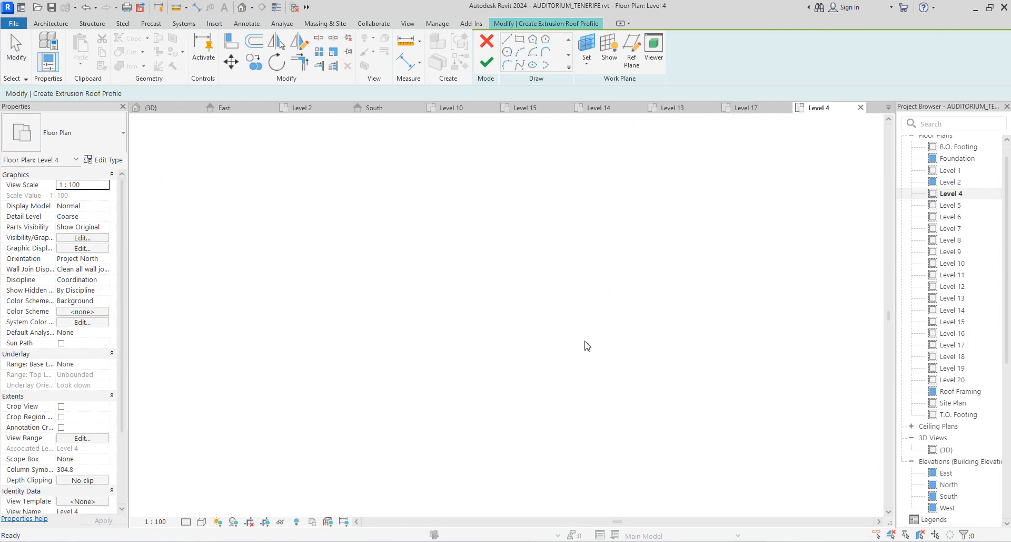
left_click(952, 181)
double_click(953, 182)
scroll(841, 274, "down", 2)
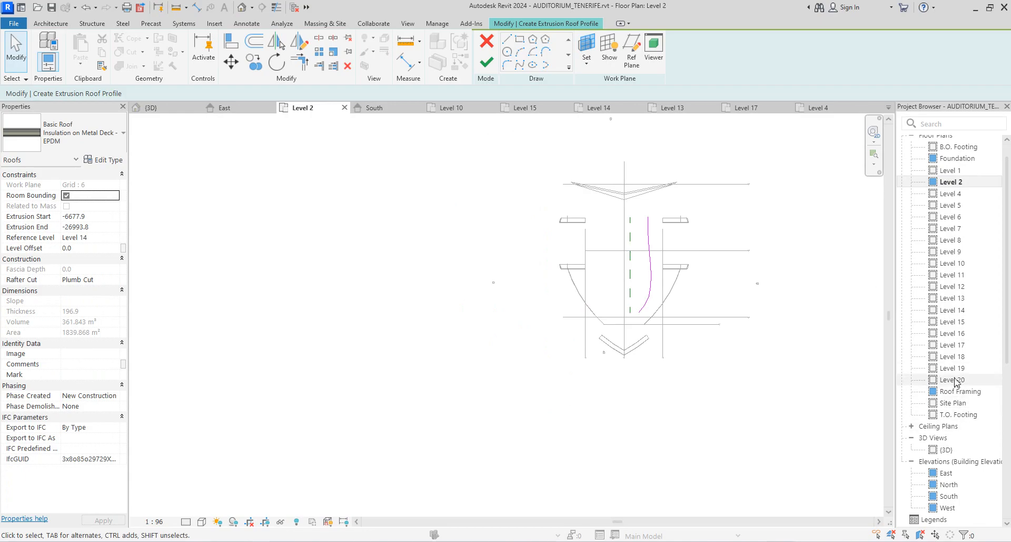
double_click(955, 348)
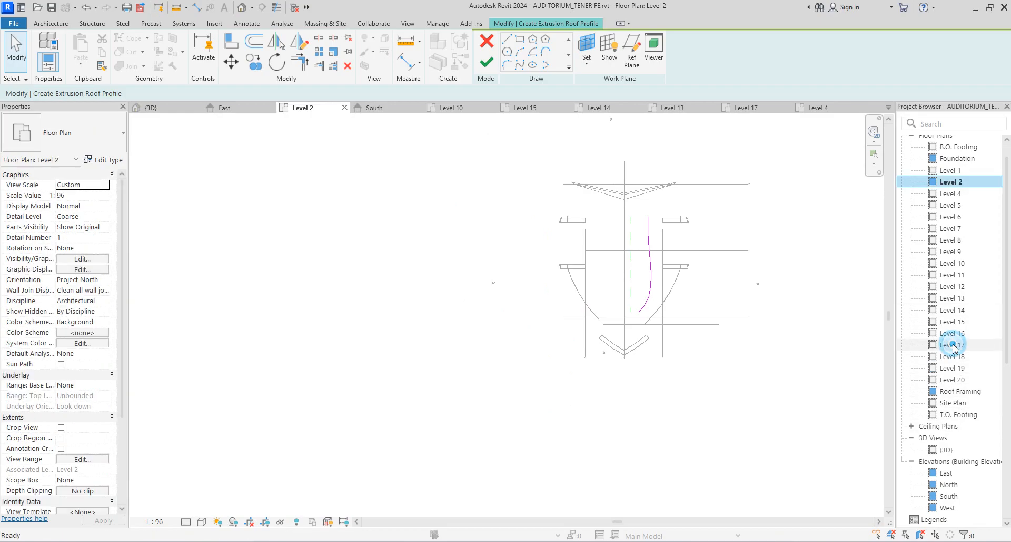
left_click(952, 275)
double_click(953, 241)
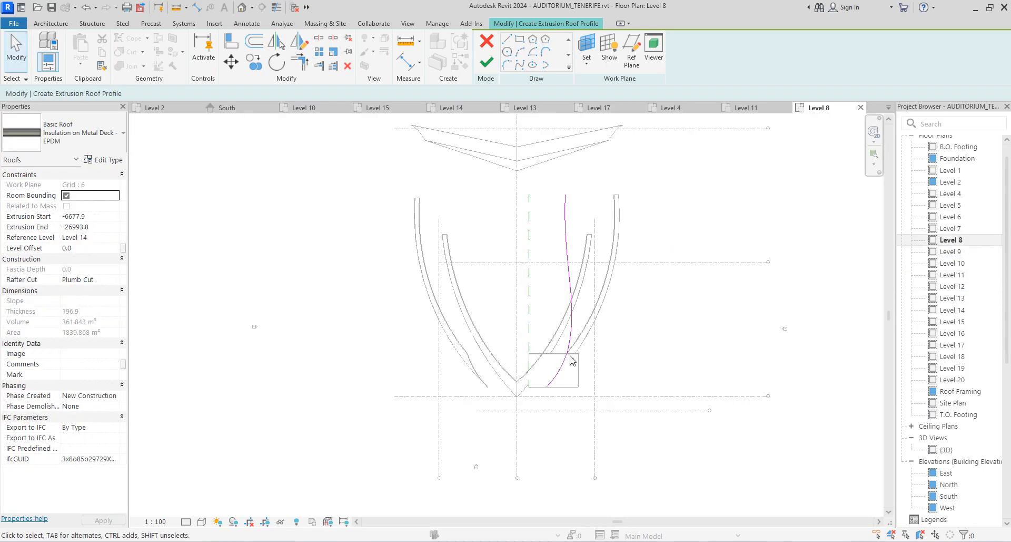
double_click(953, 206)
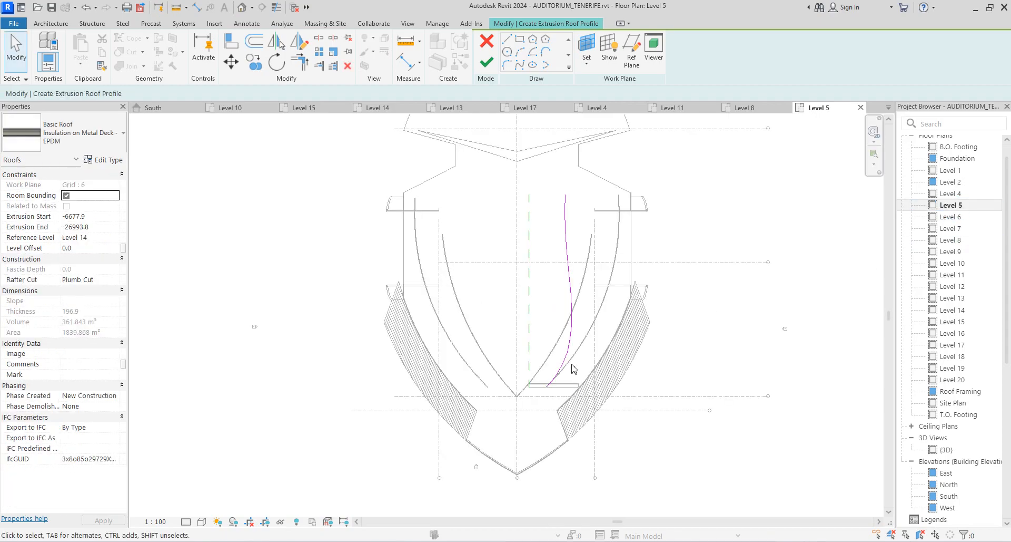
scroll(575, 369, "down", 2)
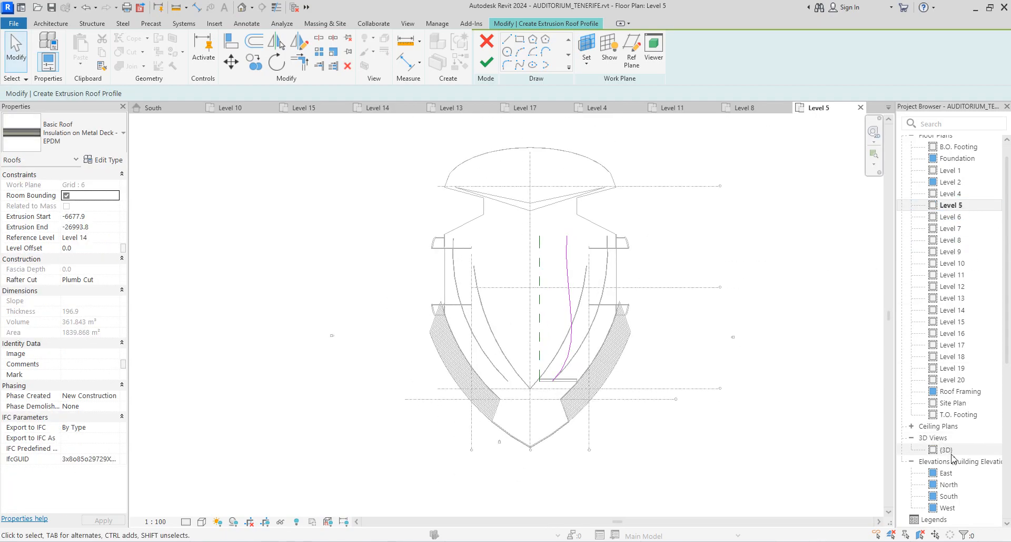
In the South elevation, copy the sketch curve about 11700 along Level 15, from the inner wall's upper end towards the central grid line.
double_click(948, 496)
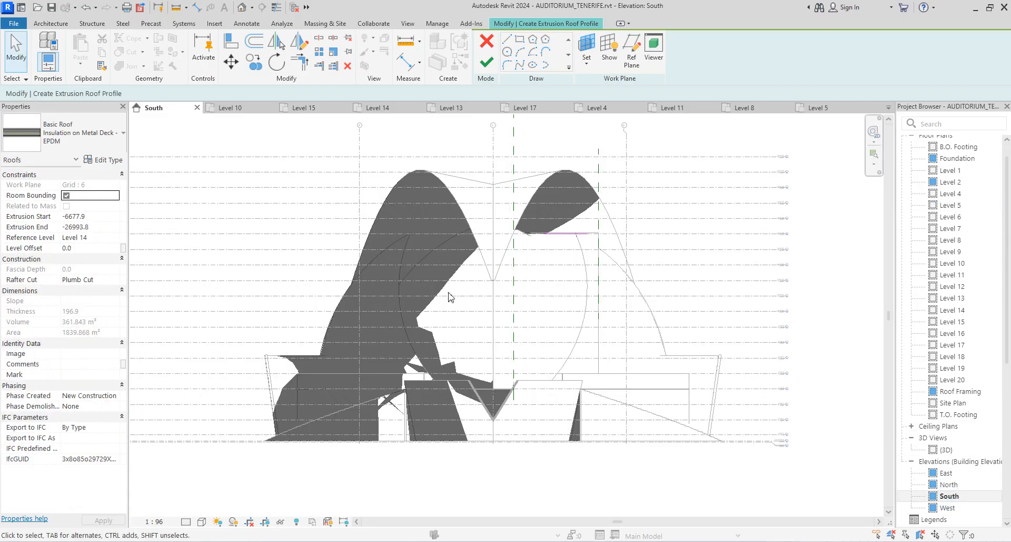
scroll(529, 230, "up", 3)
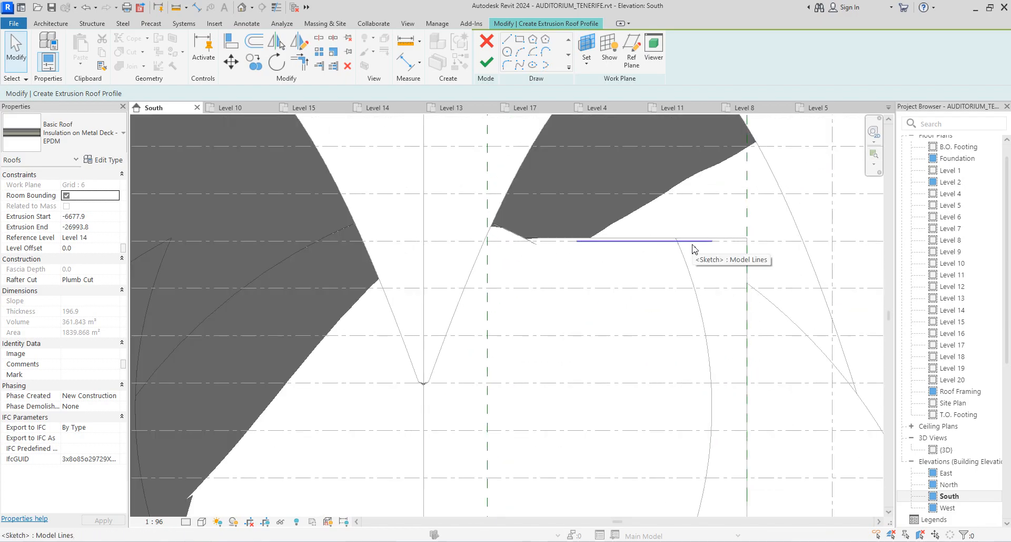
scroll(695, 249, "down", 2)
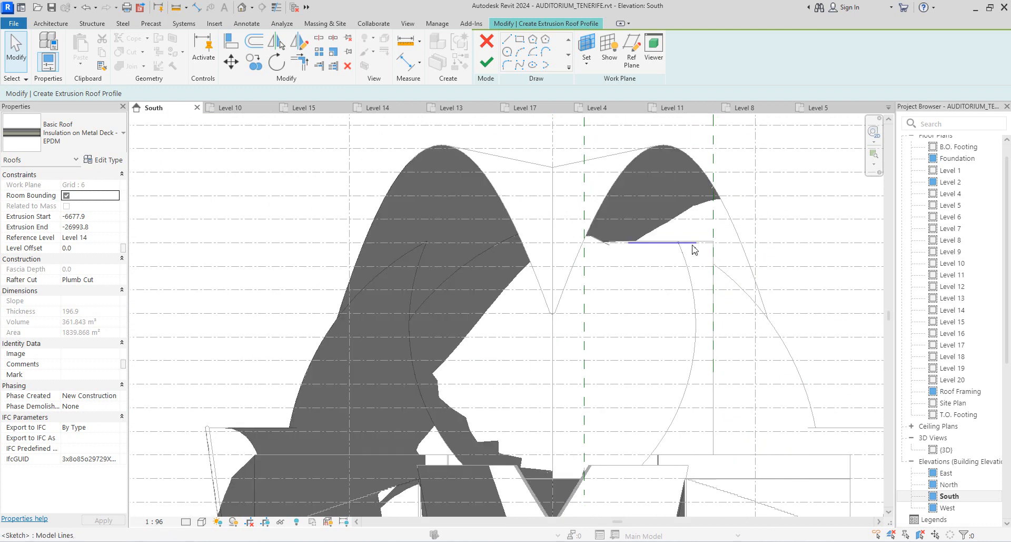
left_click(694, 249)
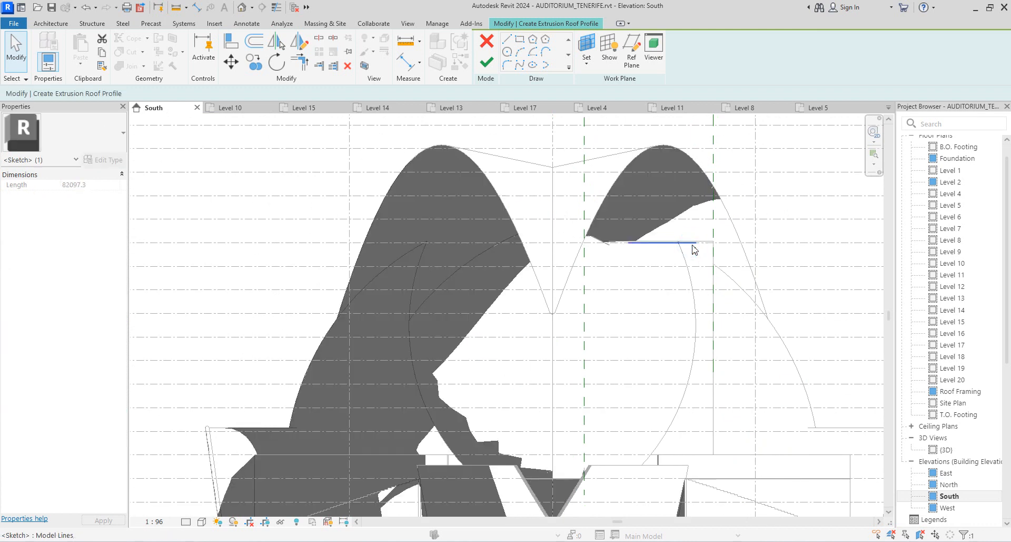
scroll(694, 249, "up", 1)
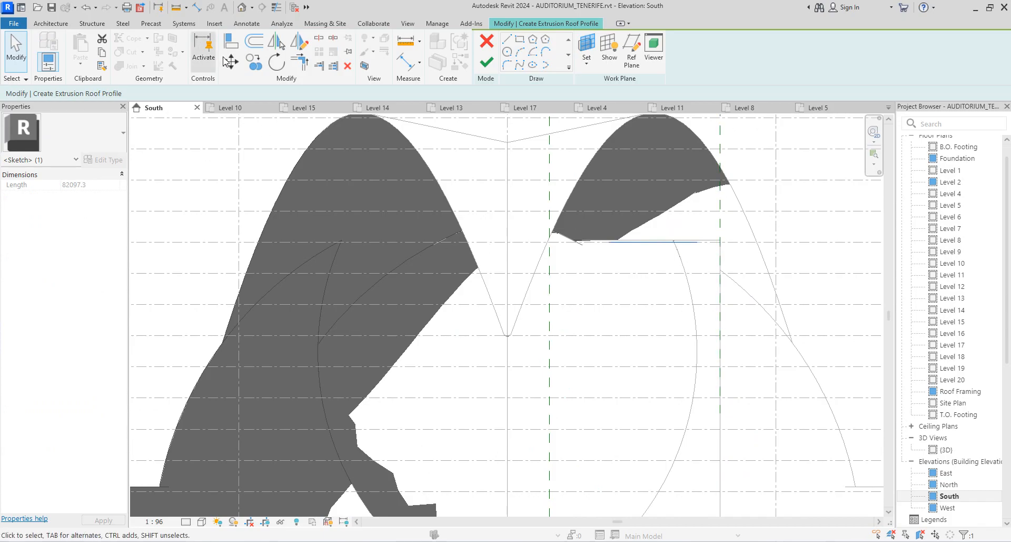
left_click(253, 65)
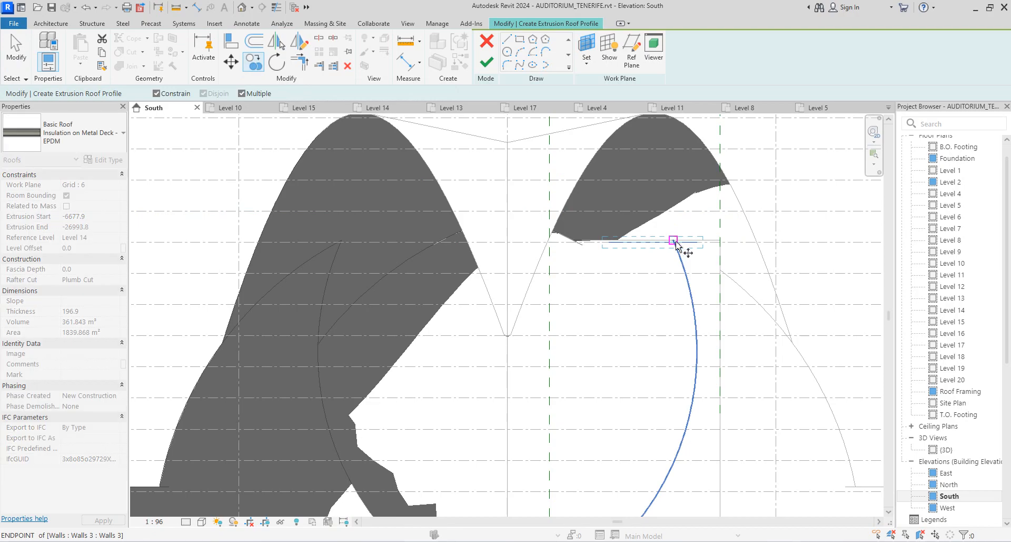
scroll(673, 241, "up", 3)
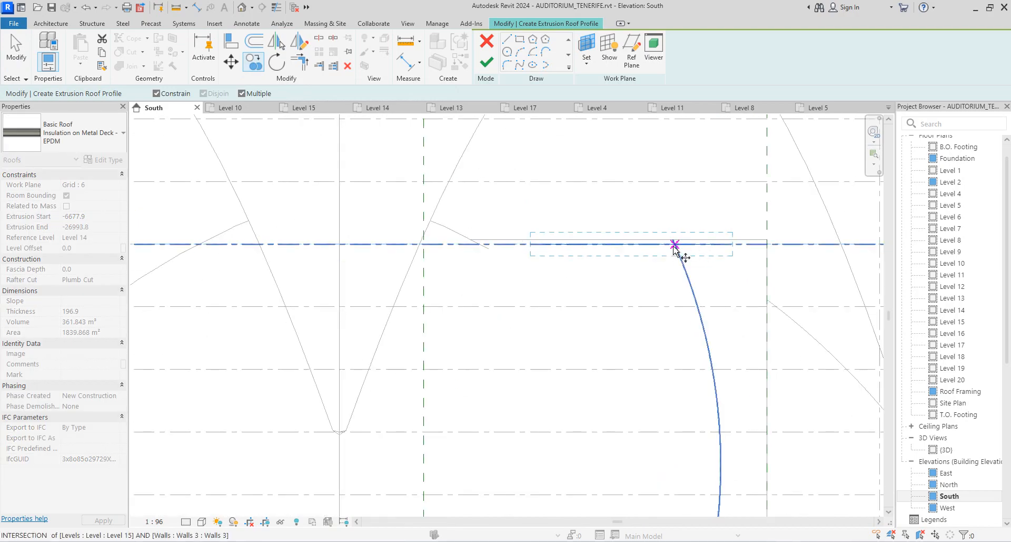
left_click(674, 242)
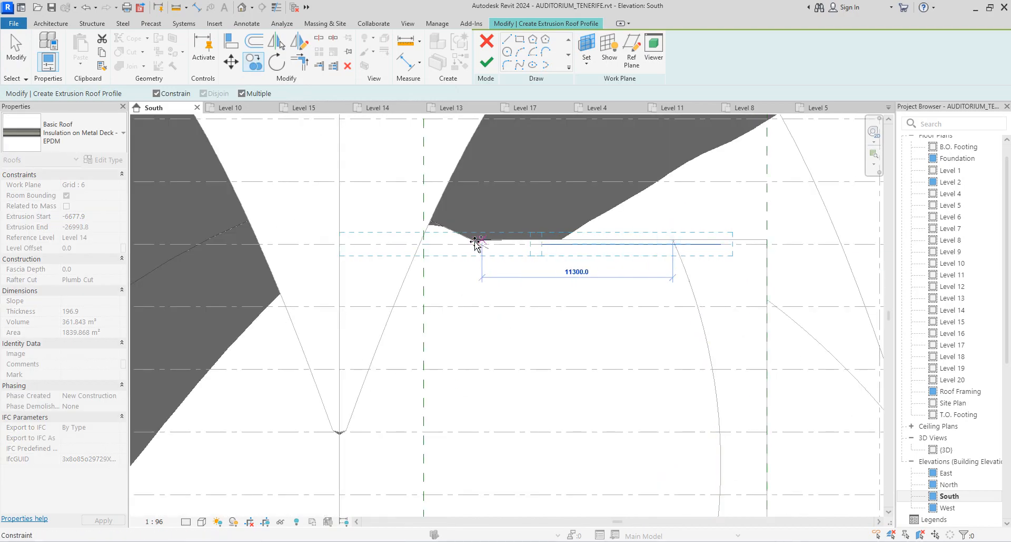
scroll(477, 243, "up", 2)
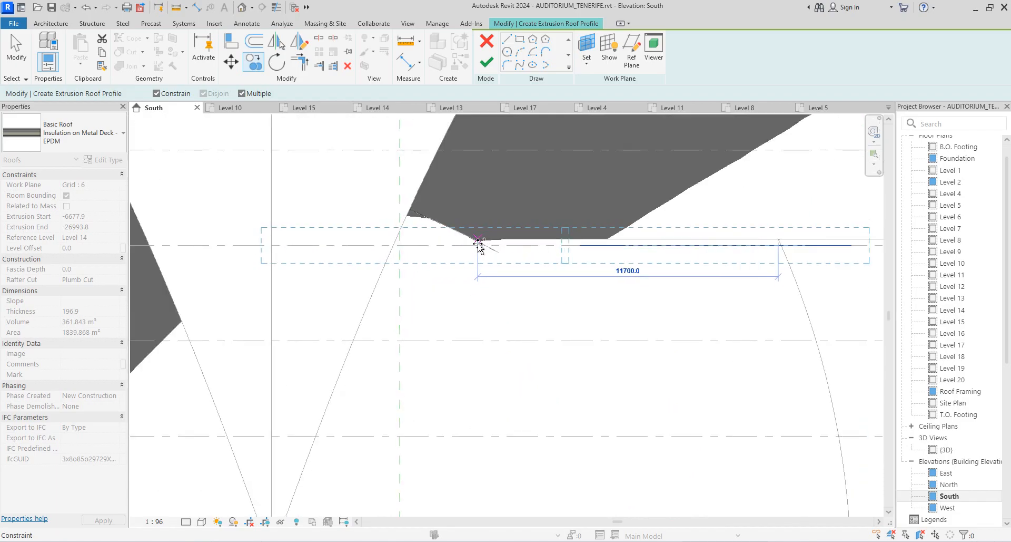
left_click(476, 243)
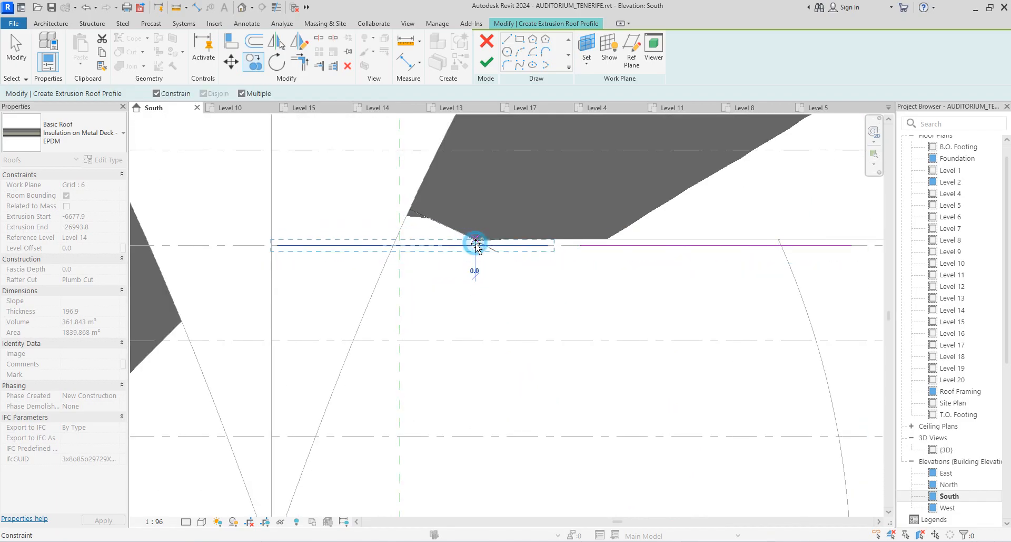
scroll(616, 317, "down", 3)
right_click(617, 316)
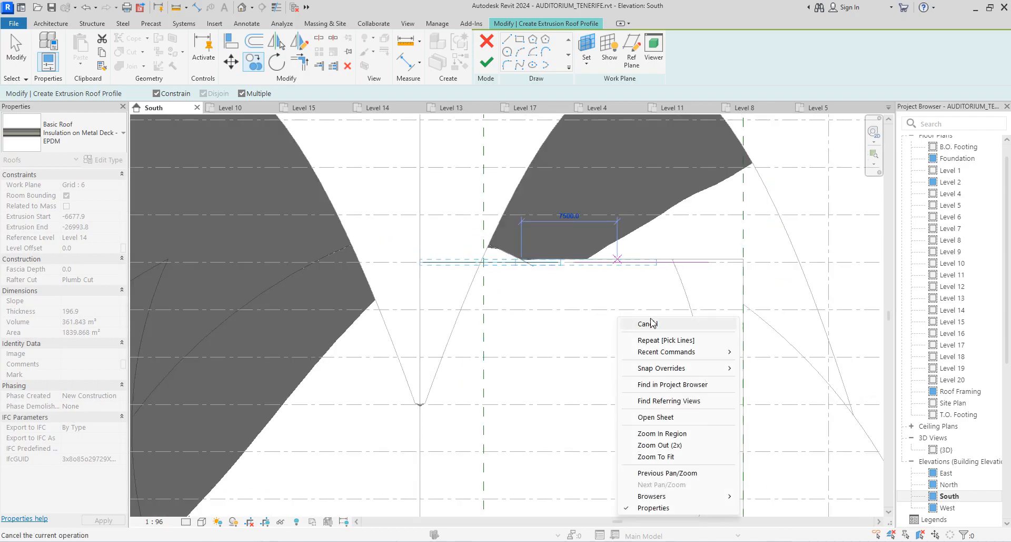
left_click(648, 321)
scroll(562, 295, "up", 2)
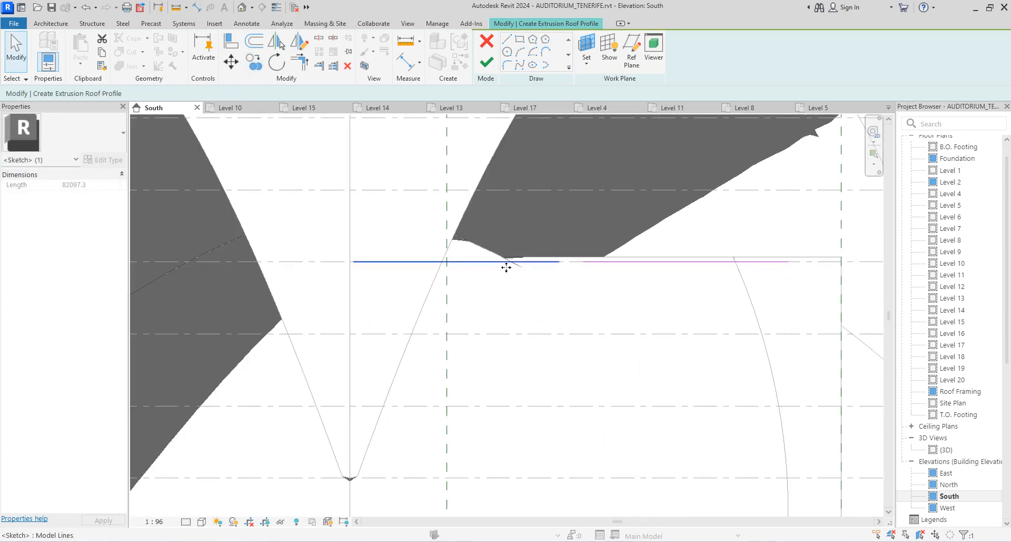
scroll(606, 284, "down", 5)
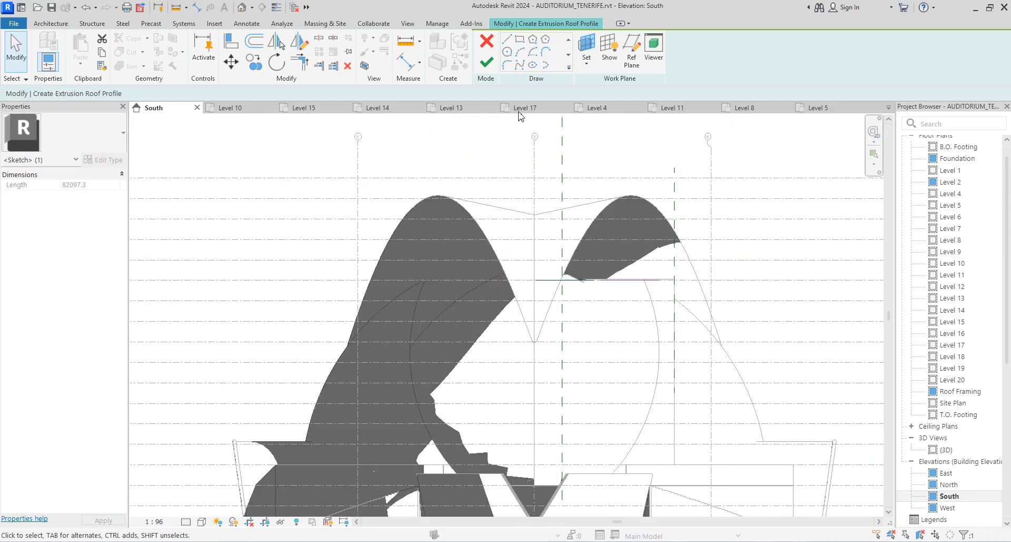
Try to finish the roof profile, resume sketching, and return to the Level 15 floor plan with both curves in view.
left_click(480, 65)
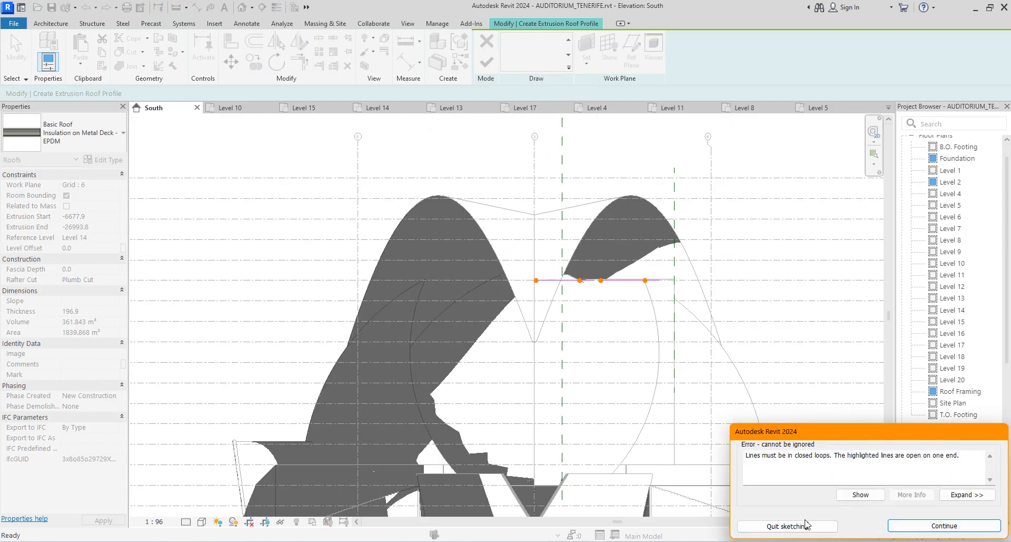
left_click(927, 526)
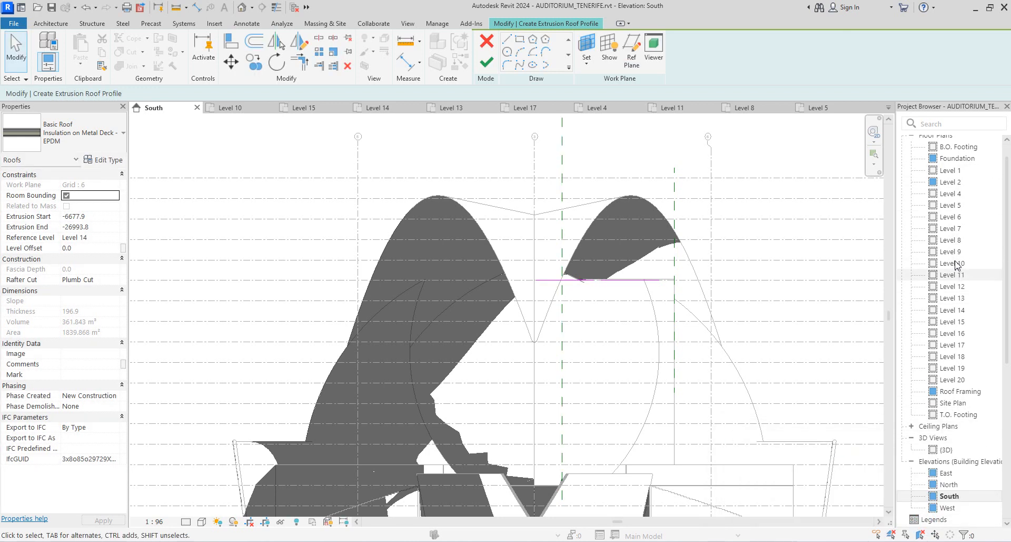
double_click(959, 322)
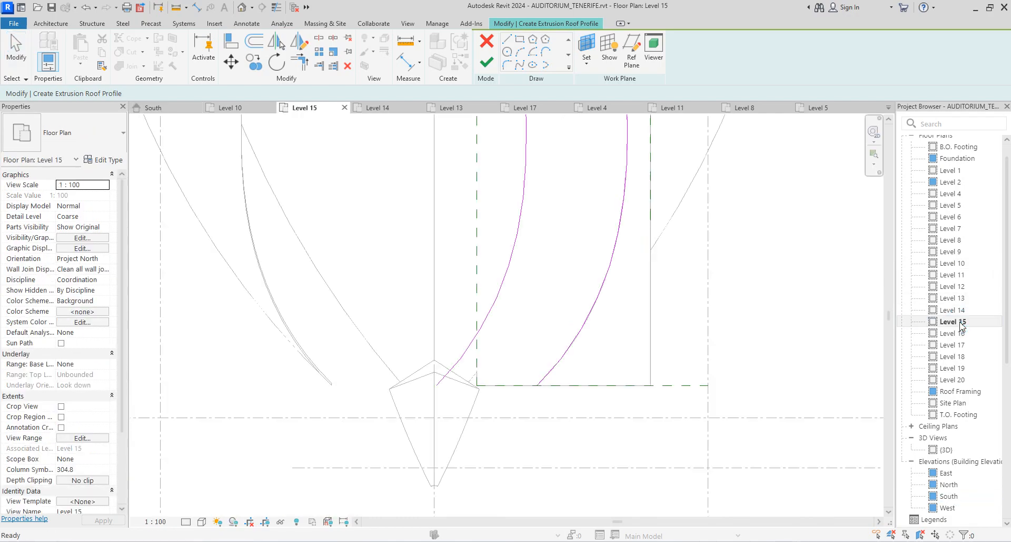
scroll(601, 318, "down", 5)
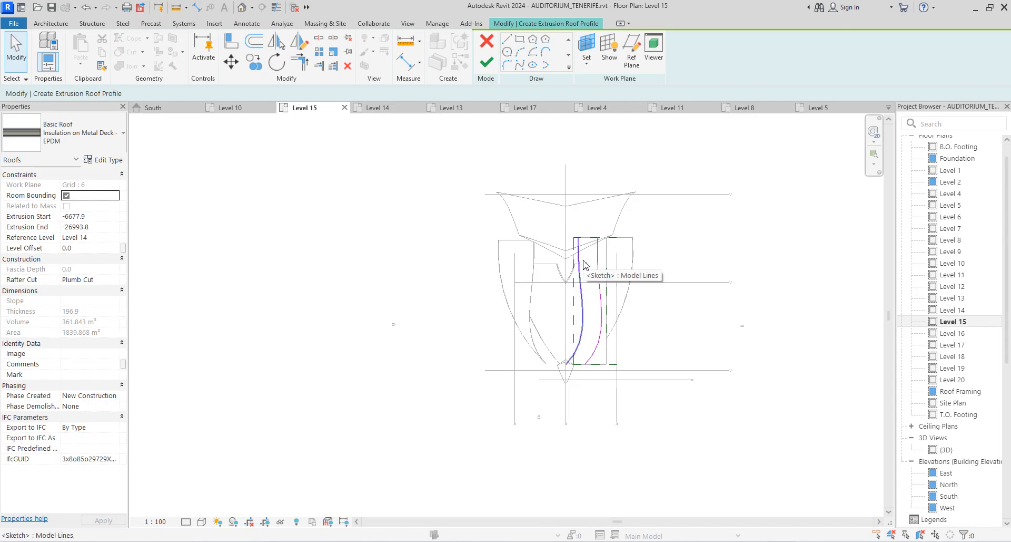
Draw straight profile lines from the inner wall curve's upper end outward, down past the shell, and back to the copied curve's lower end.
left_click(507, 39)
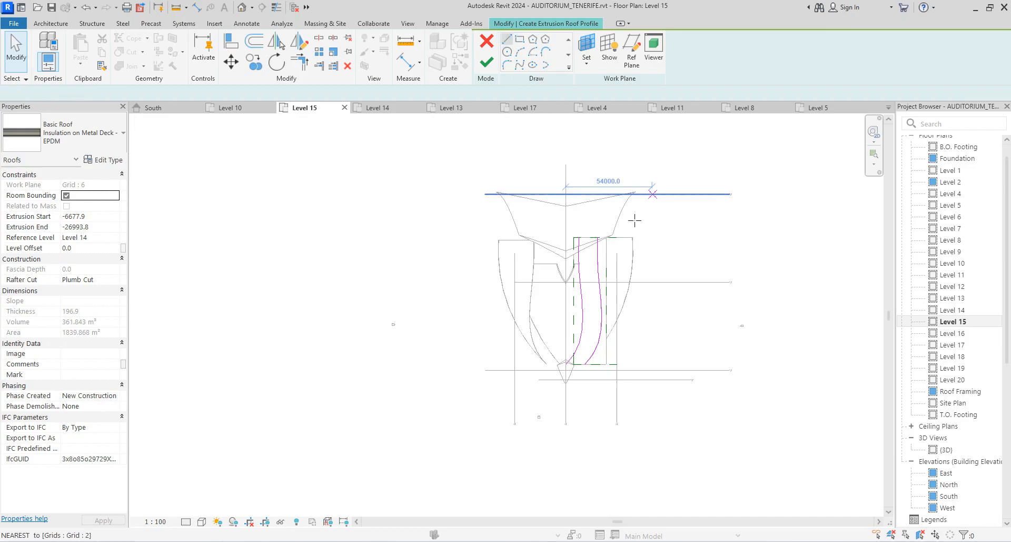
left_click(598, 237)
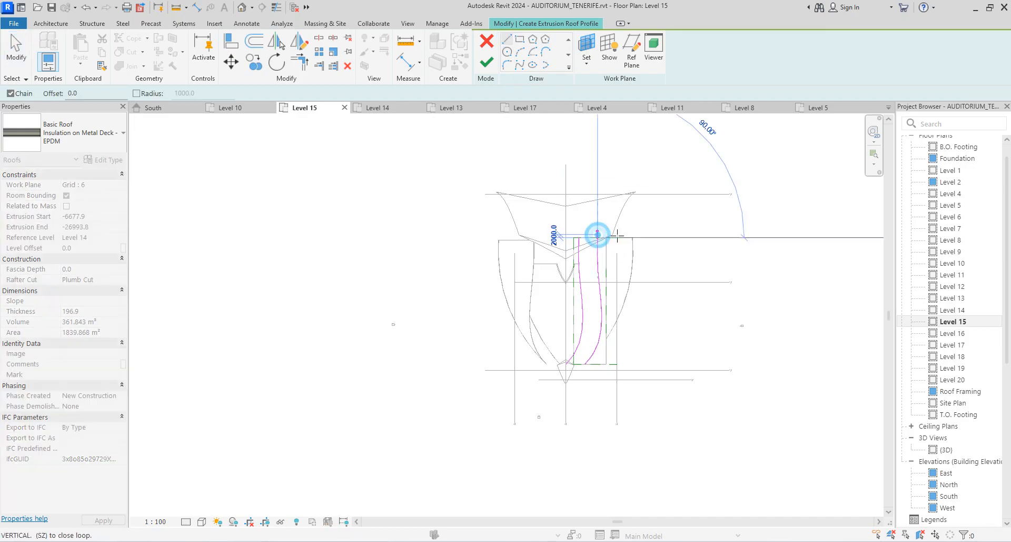
left_click(647, 237)
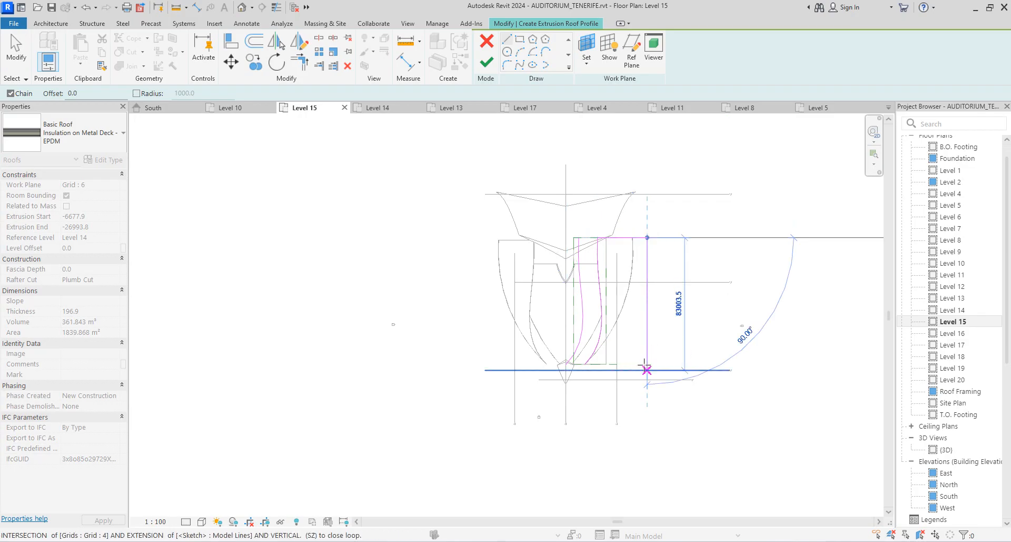
scroll(645, 365, "up", 3)
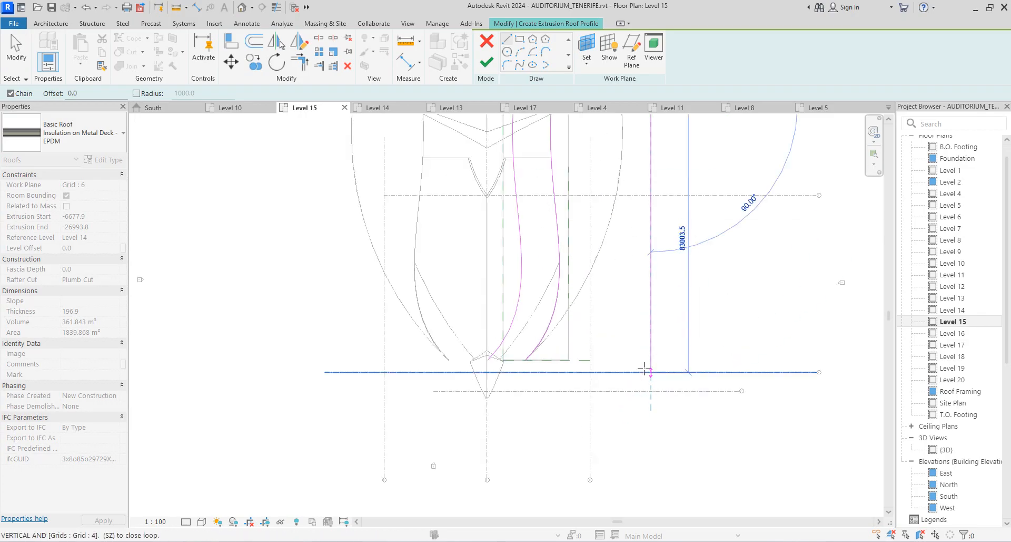
left_click(651, 360)
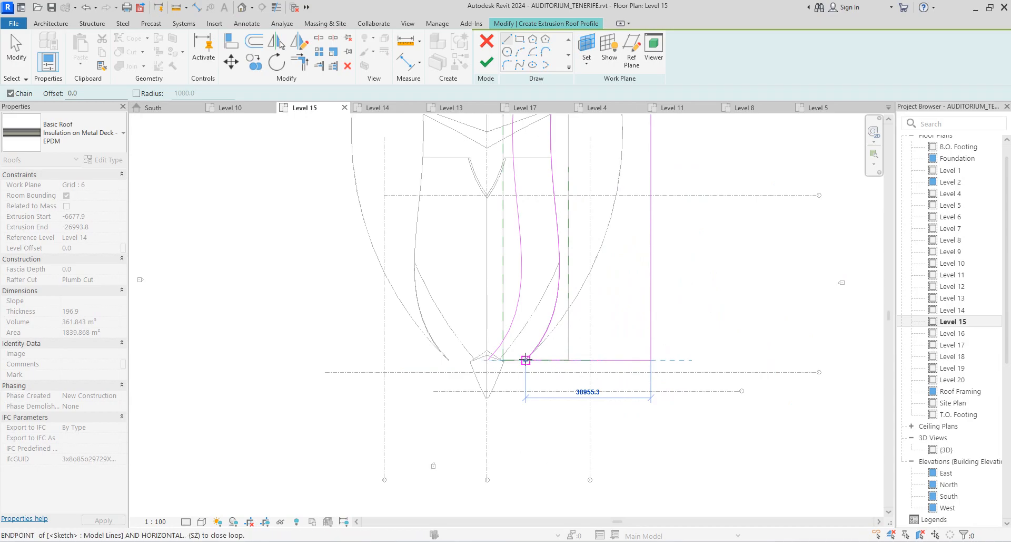
left_click(488, 360)
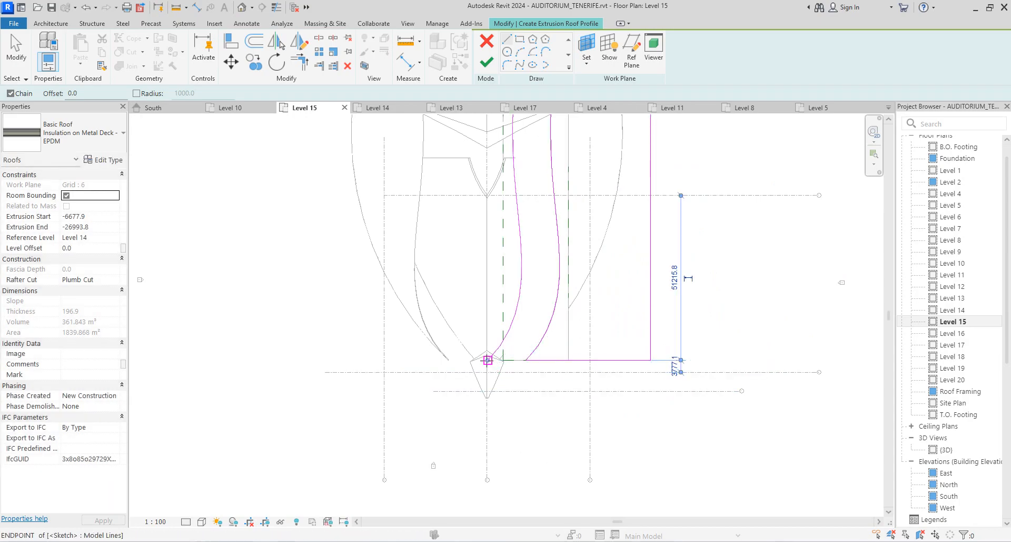
Continue the profile from the copied curve's lower end, up beside the central grid line, over a sloped peak to the roof's near upper corner.
left_click(466, 379)
scroll(465, 380, "down", 3)
left_click(471, 222)
scroll(479, 216, "up", 6)
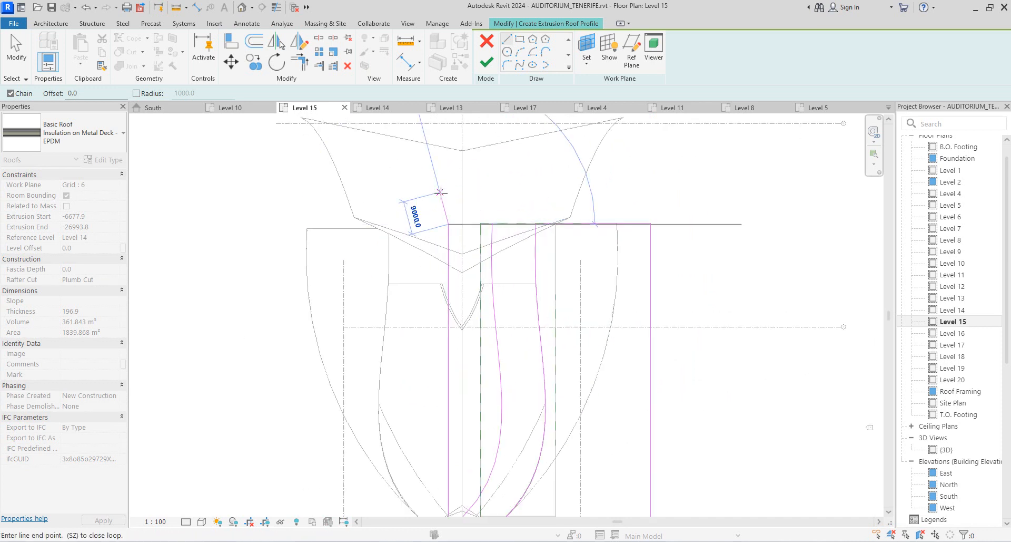
left_click(443, 230)
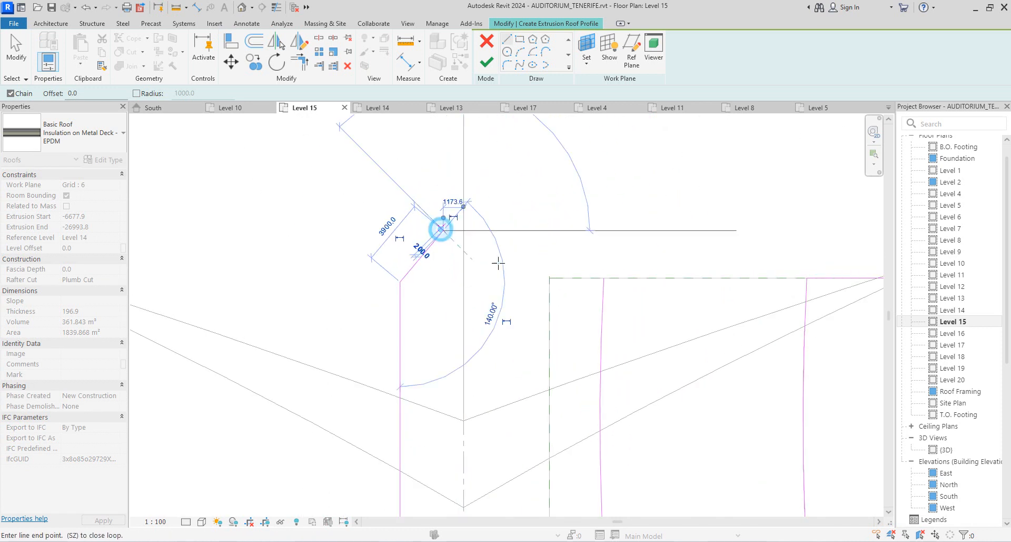
left_click(550, 276)
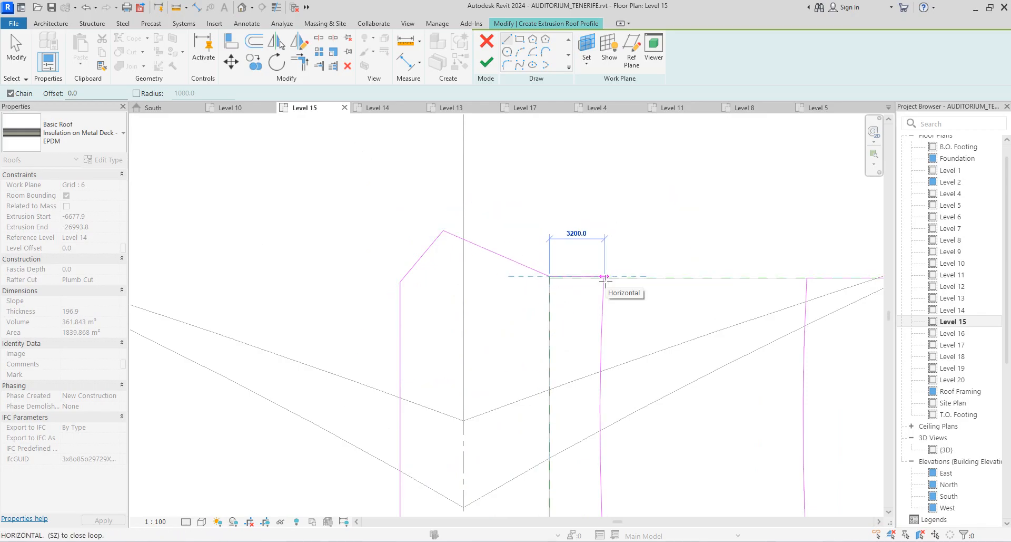
right_click(613, 179)
left_click(625, 182)
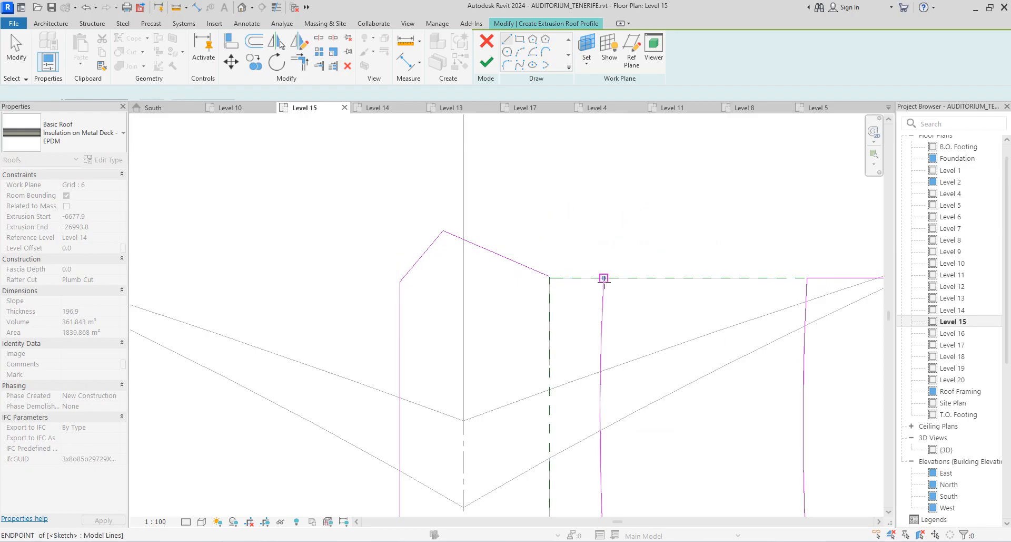
Join the copied curve's upper end to the sloped line with a segment about 3345 long, and trim the two lines to a corner.
left_click(550, 275)
scroll(549, 273, "up", 4)
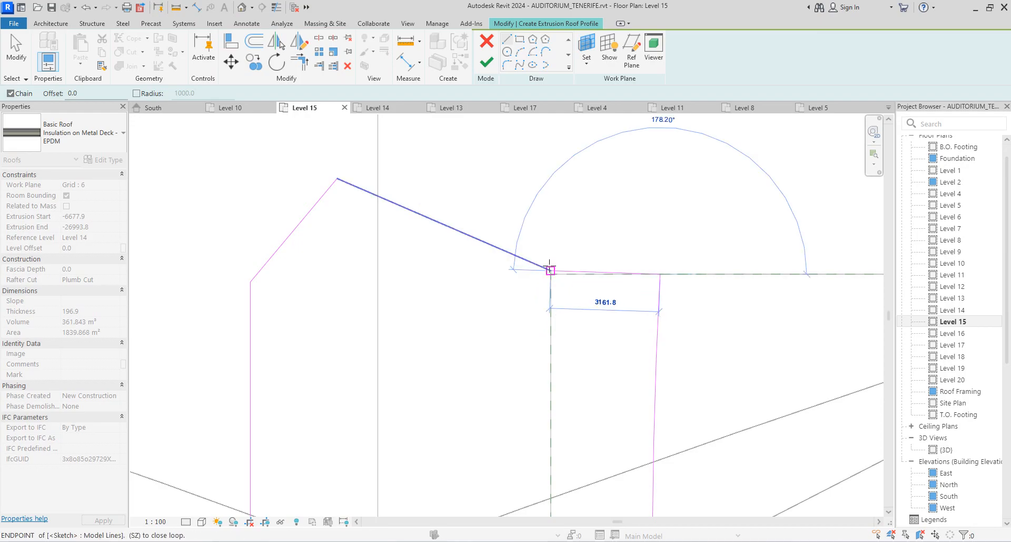
scroll(527, 272, "down", 4)
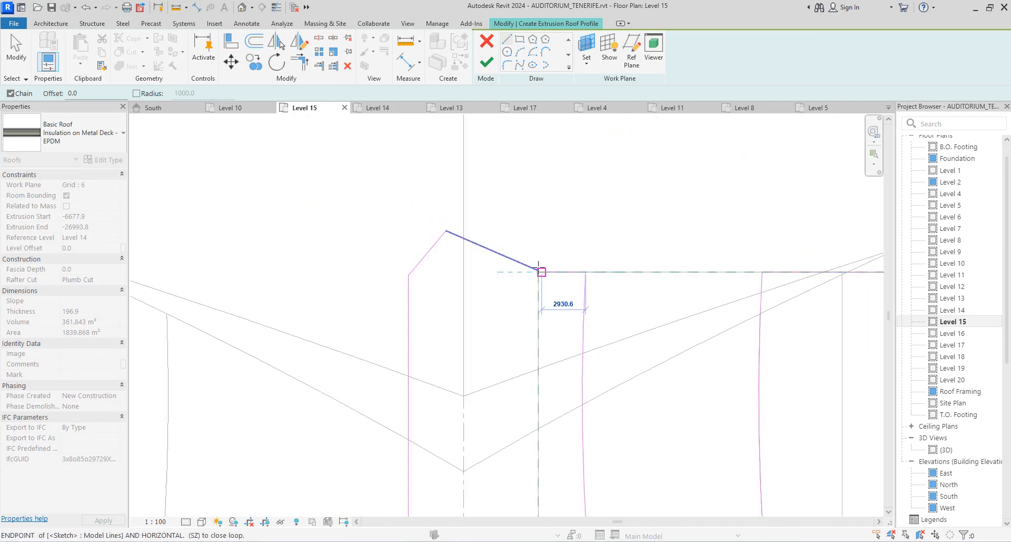
scroll(539, 272, "up", 3)
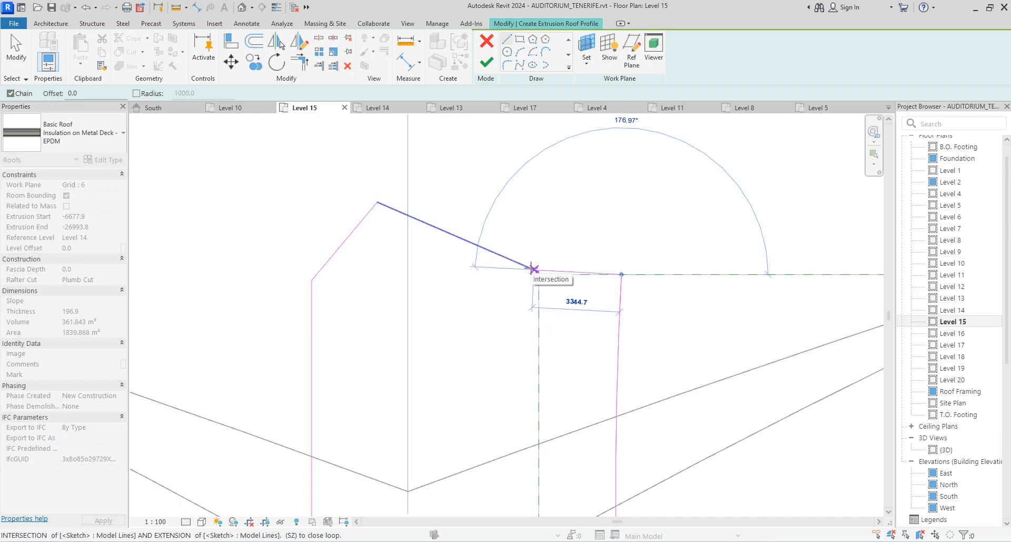
left_click(532, 269)
left_click(300, 62)
left_click(510, 258)
left_click(562, 273)
Finish the roof profile and inspect the roof strip's lower and upper ends in the 3D view.
scroll(513, 258, "down", 5)
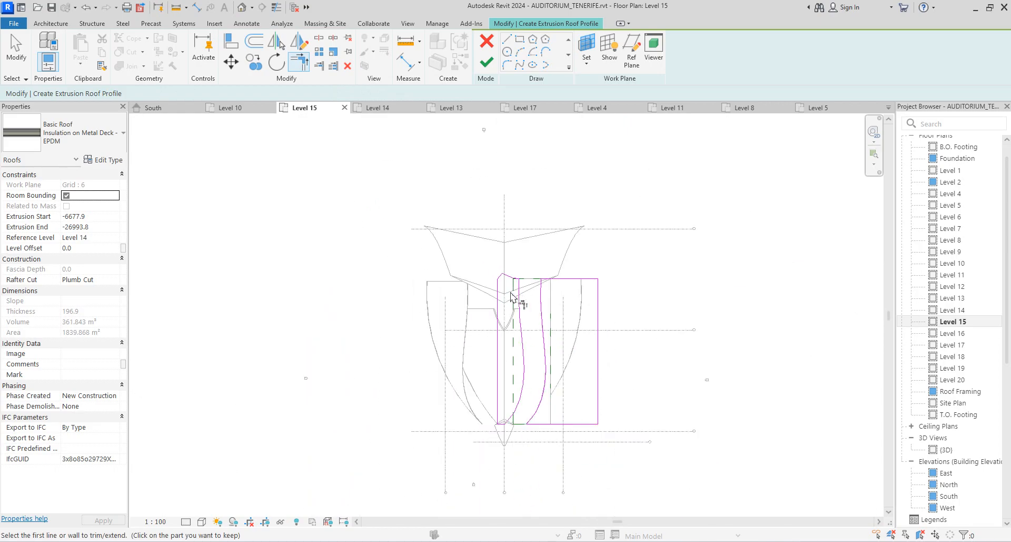
scroll(524, 384, "up", 5)
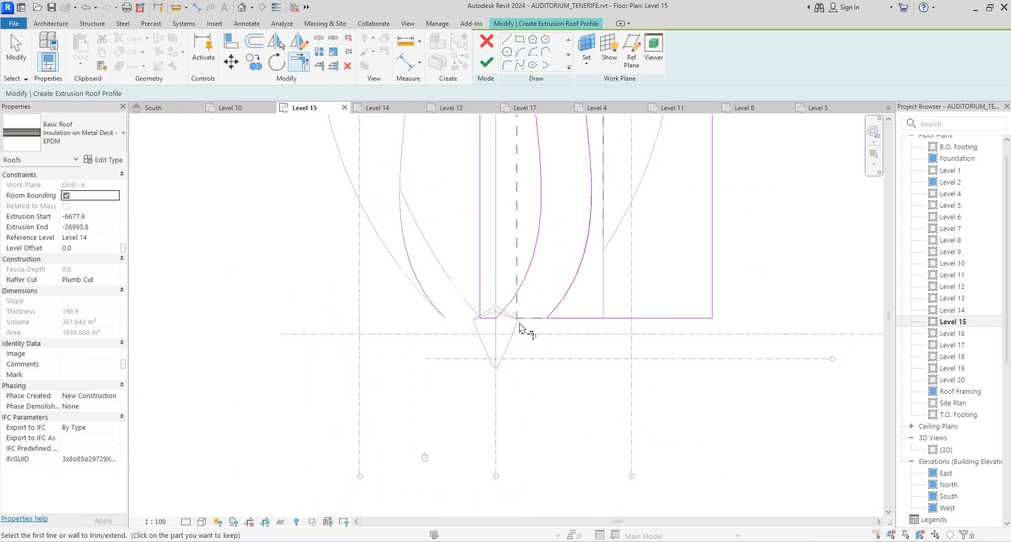
scroll(514, 314, "down", 3)
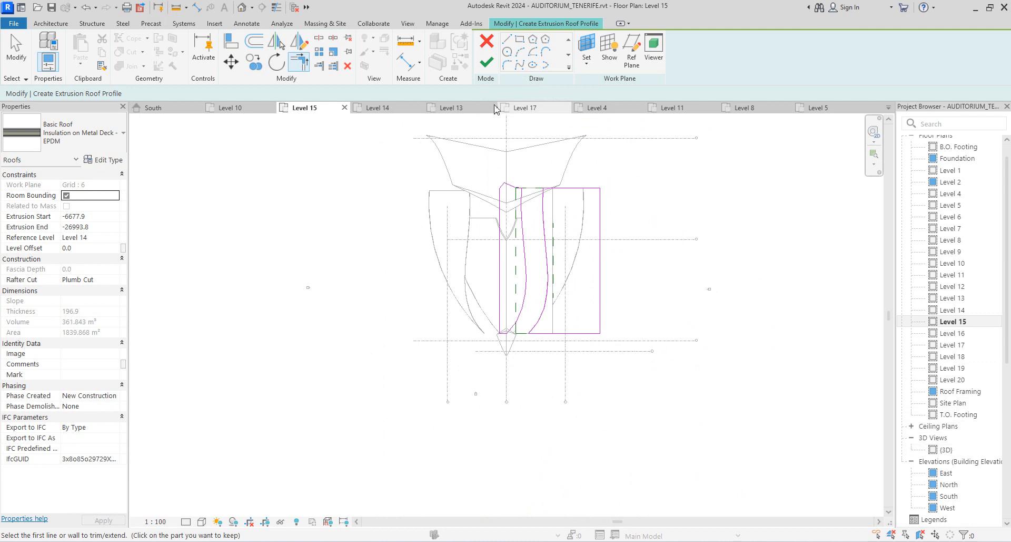
left_click(496, 65)
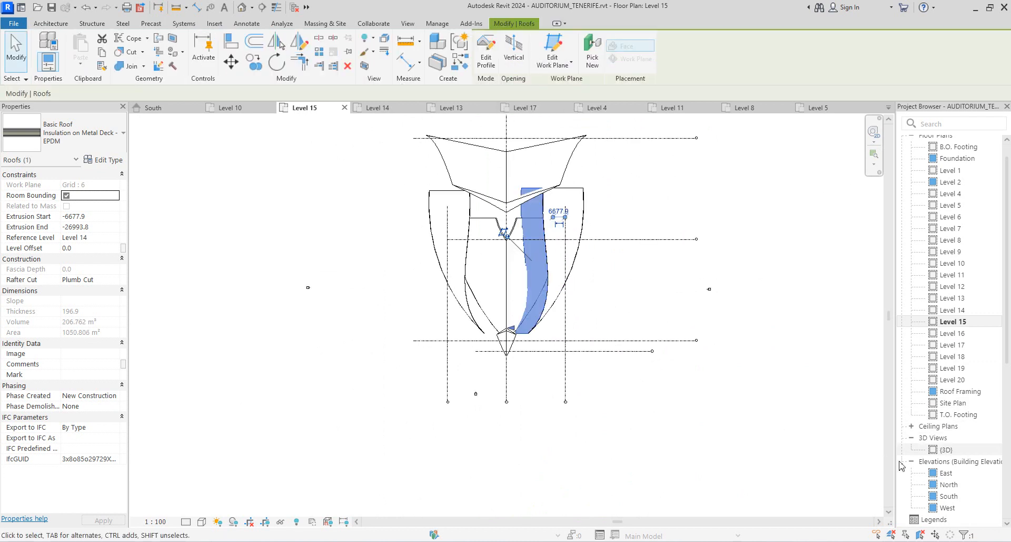
double_click(946, 449)
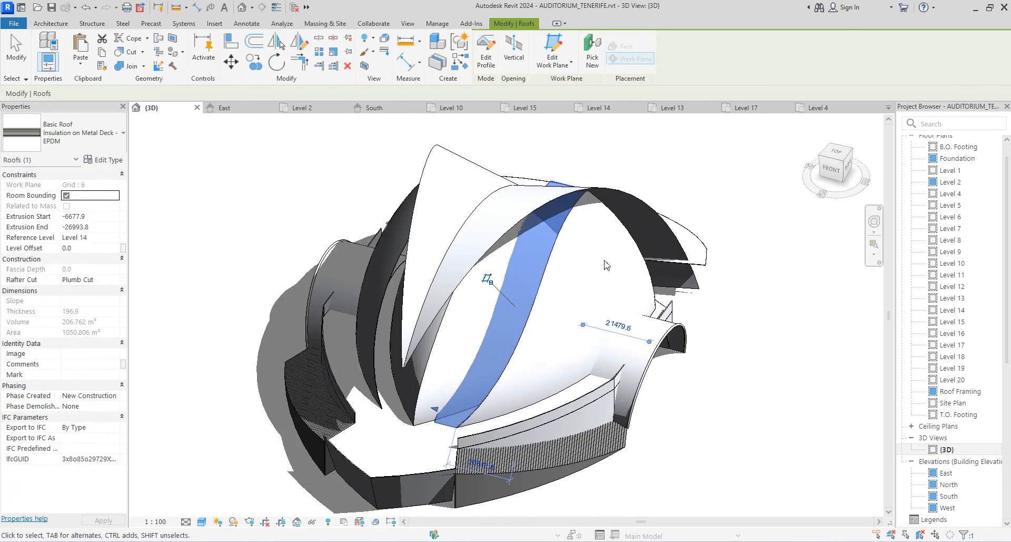
key("Escape")
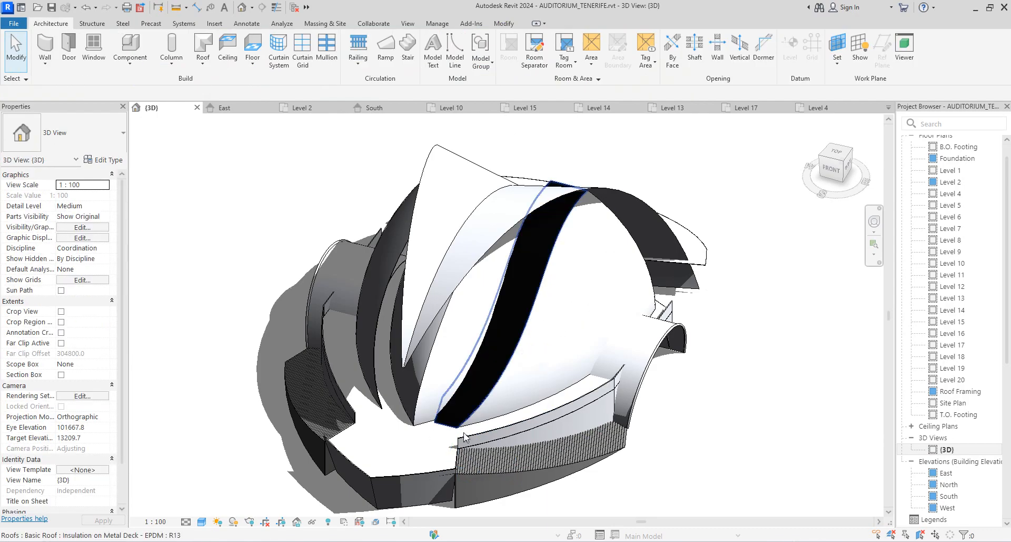
scroll(457, 437, "up", 4)
scroll(420, 361, "down", 3)
scroll(388, 407, "up", 1)
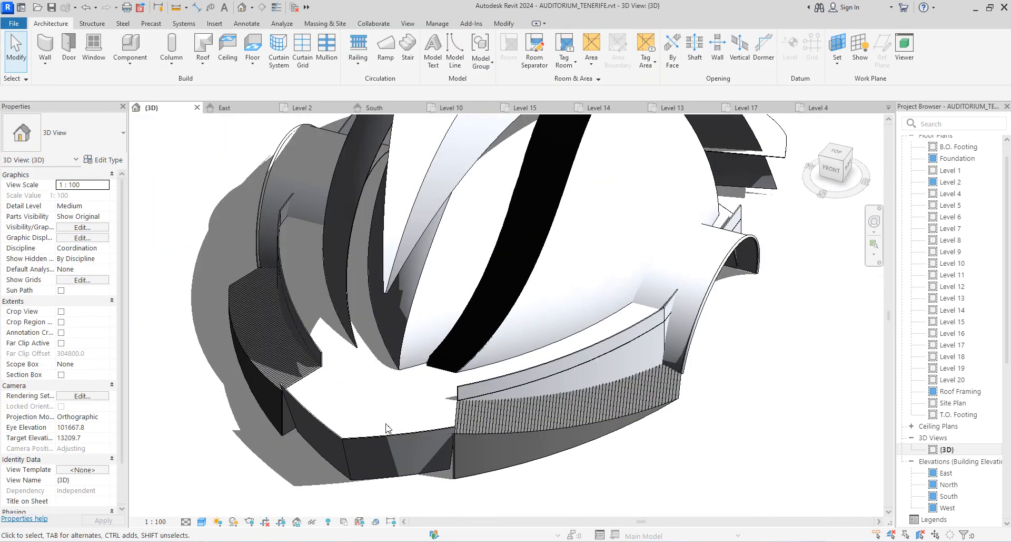
scroll(389, 408, "down", 3)
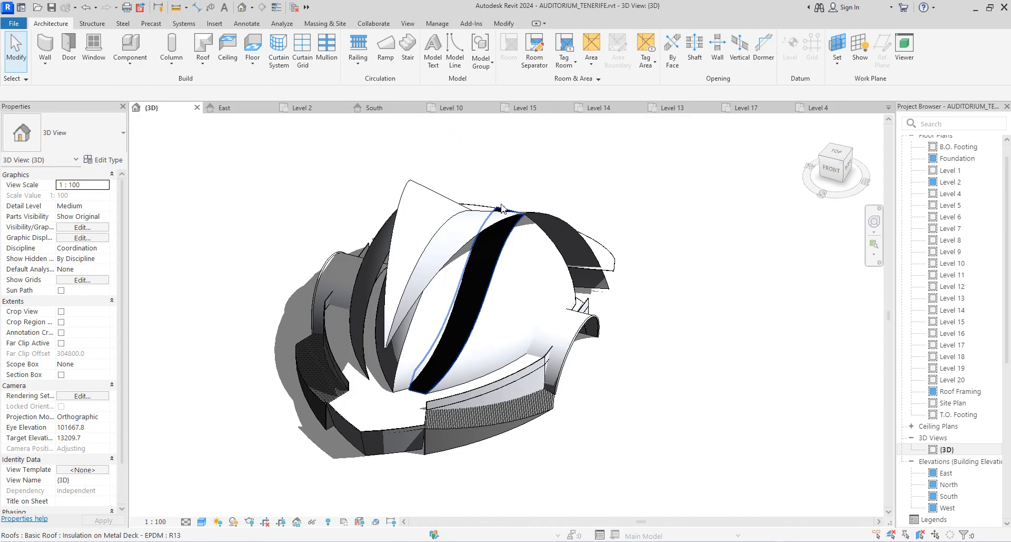
scroll(501, 207, "up", 5)
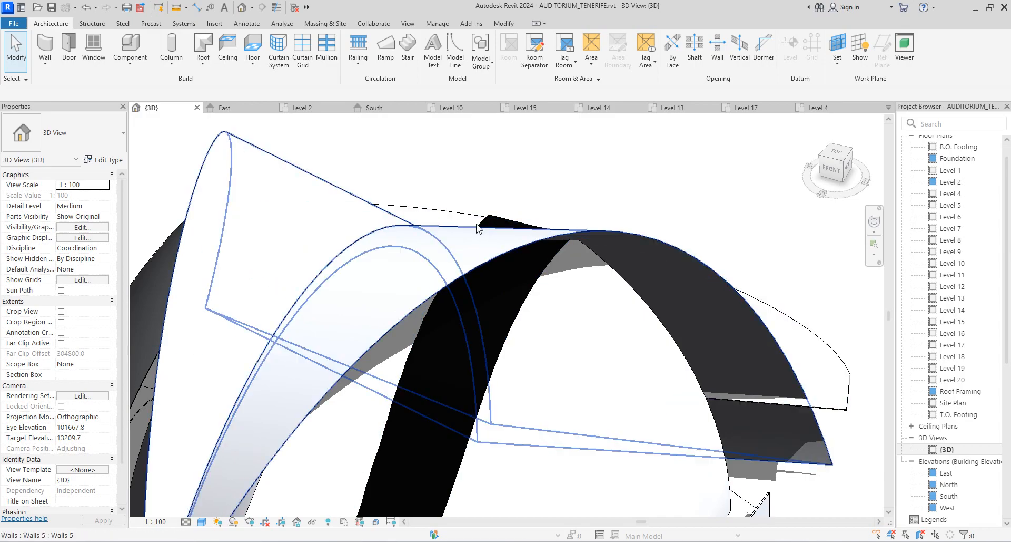
Open the extrusion roof's profile for editing in the 3D view, around the strip's upper end.
left_click(495, 216)
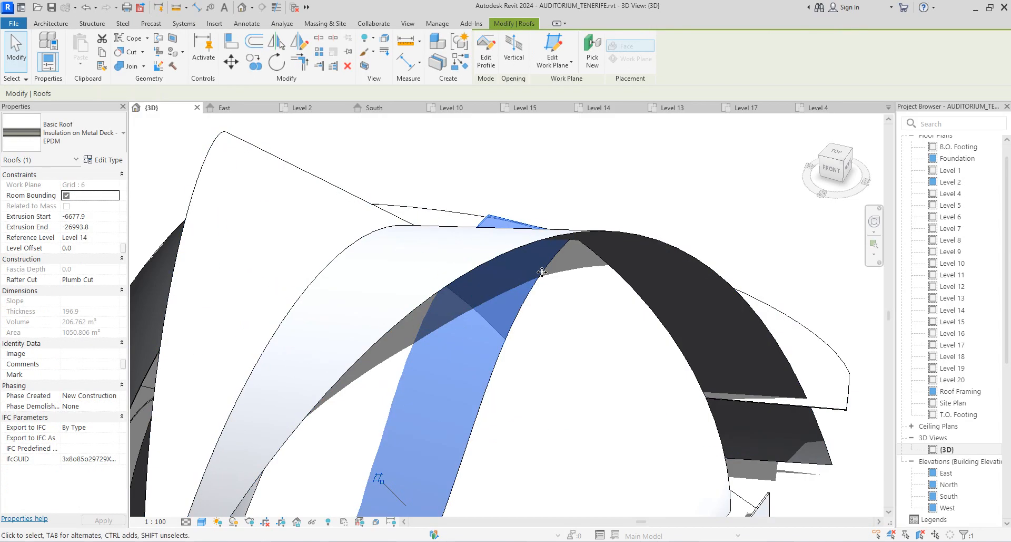
double_click(574, 236)
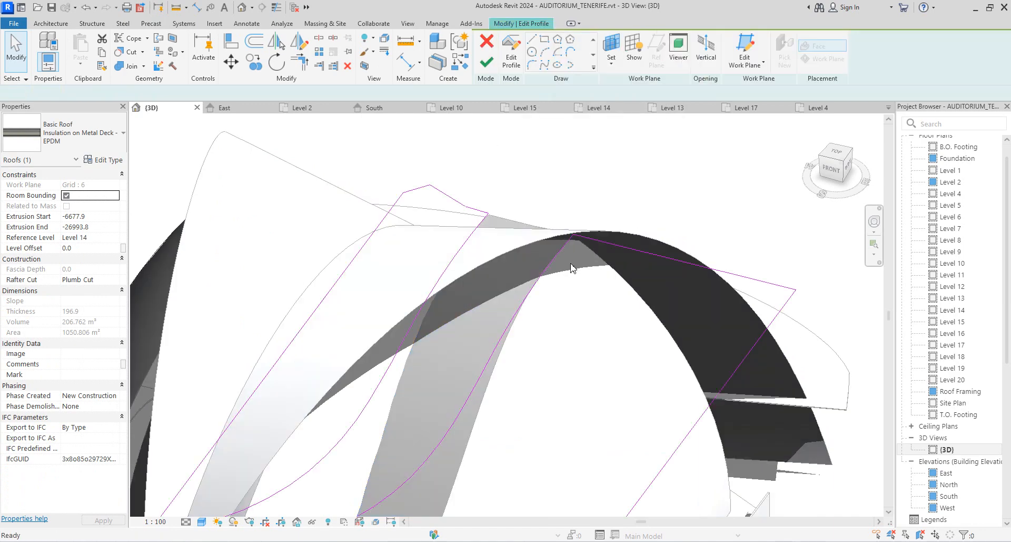
scroll(548, 198, "down", 5)
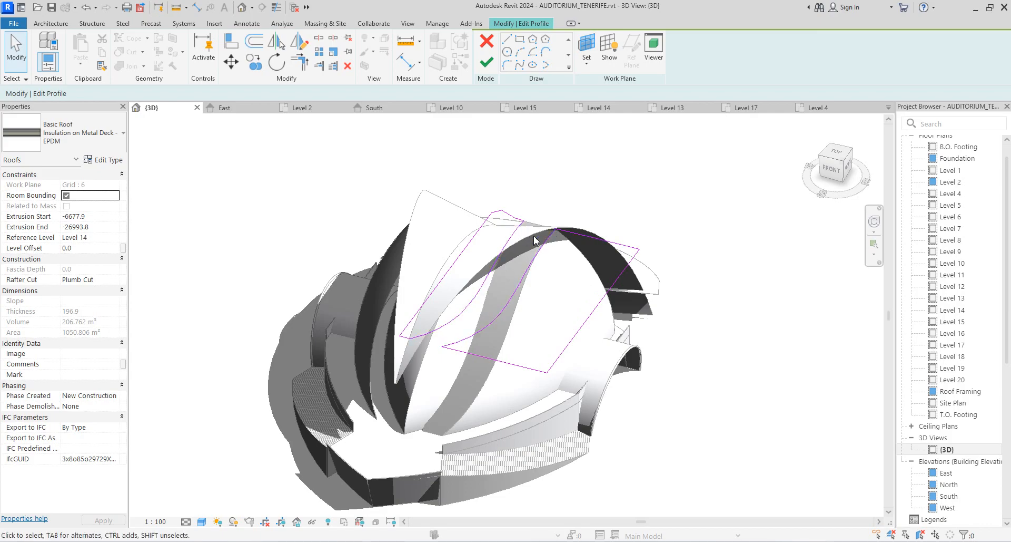
scroll(512, 234, "up", 5)
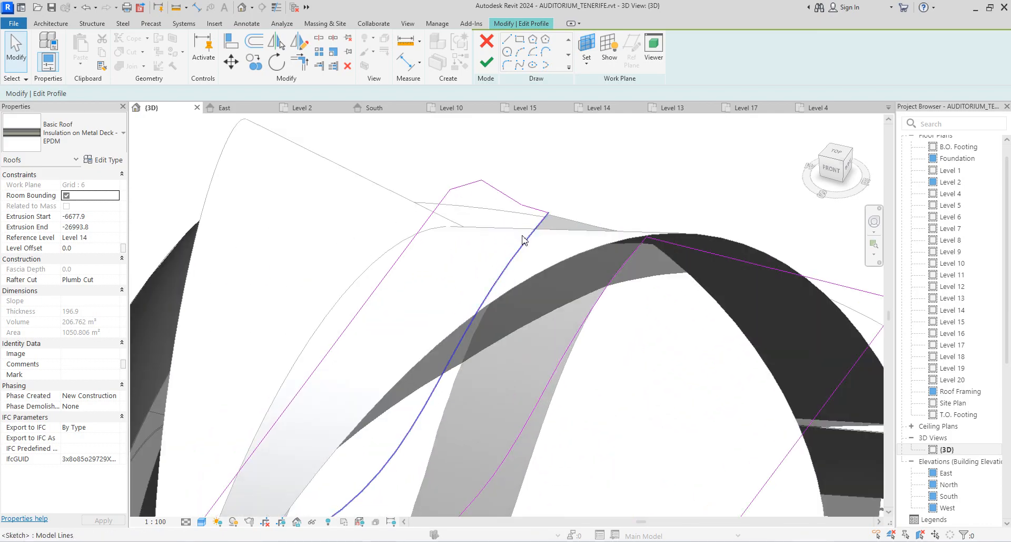
Draw a line about 18500 long in the roof profile, from the strip's inner corner across to the opposite curve's upper end.
left_click(508, 41)
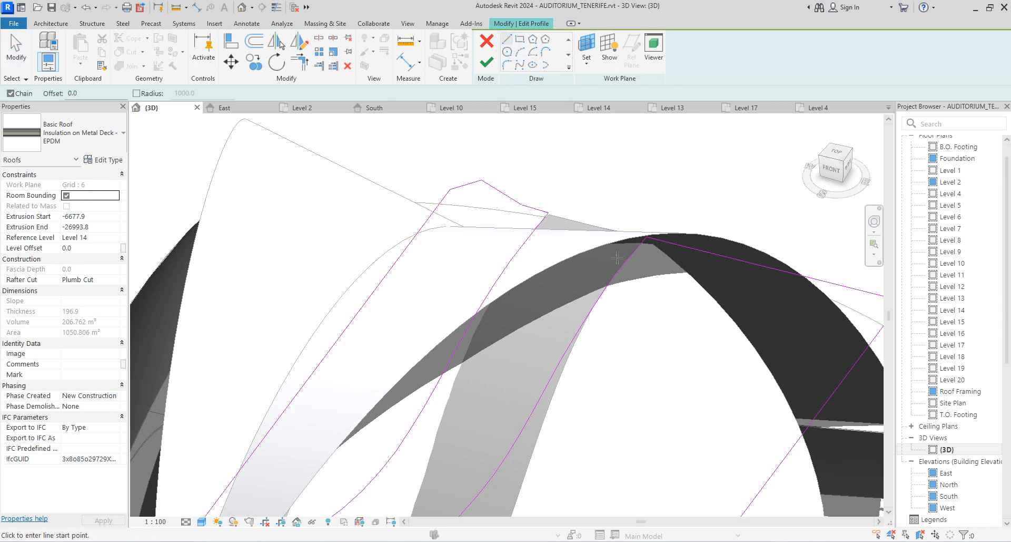
left_click(842, 162)
left_click_drag(828, 149, 826, 158)
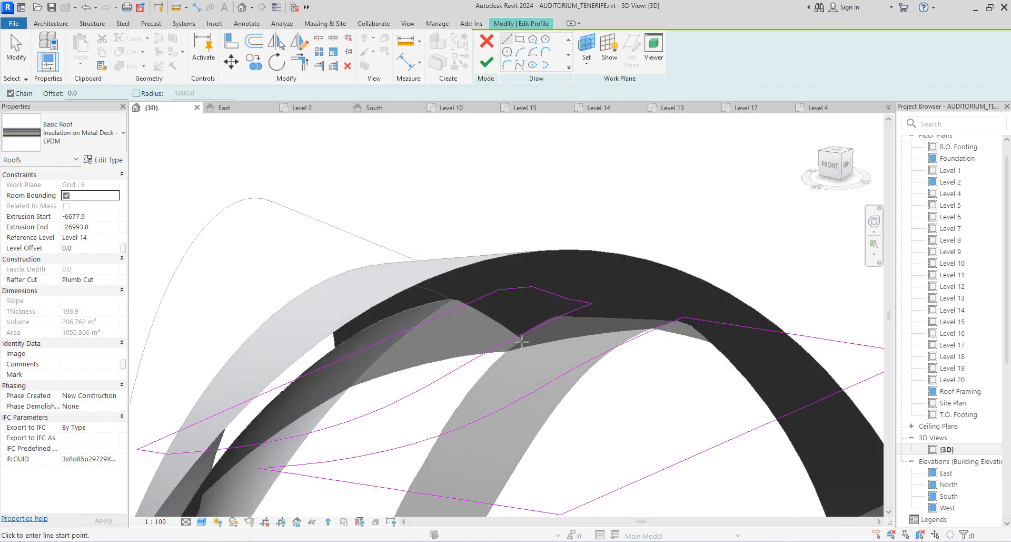
scroll(592, 303, "up", 5)
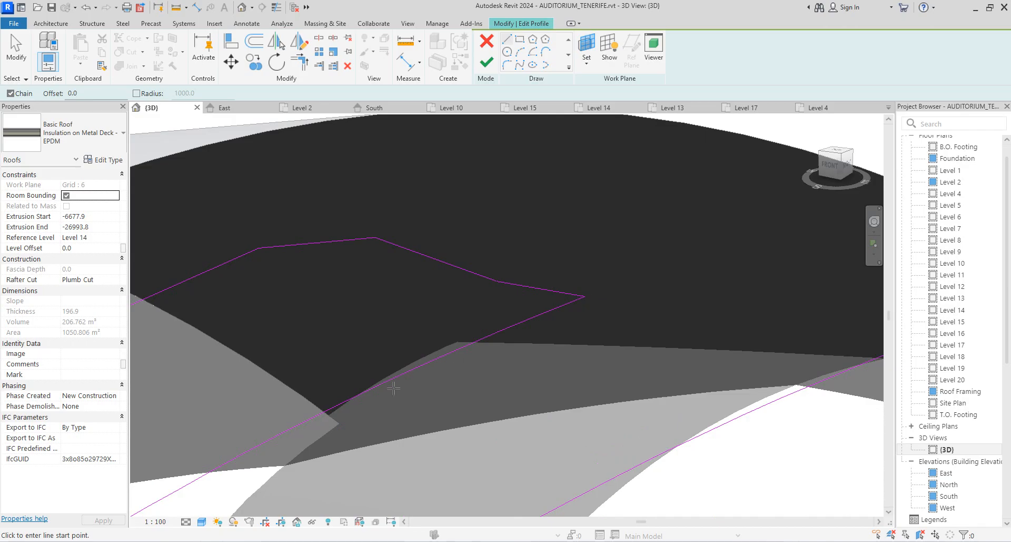
left_click(333, 415)
scroll(782, 377, "down", 3)
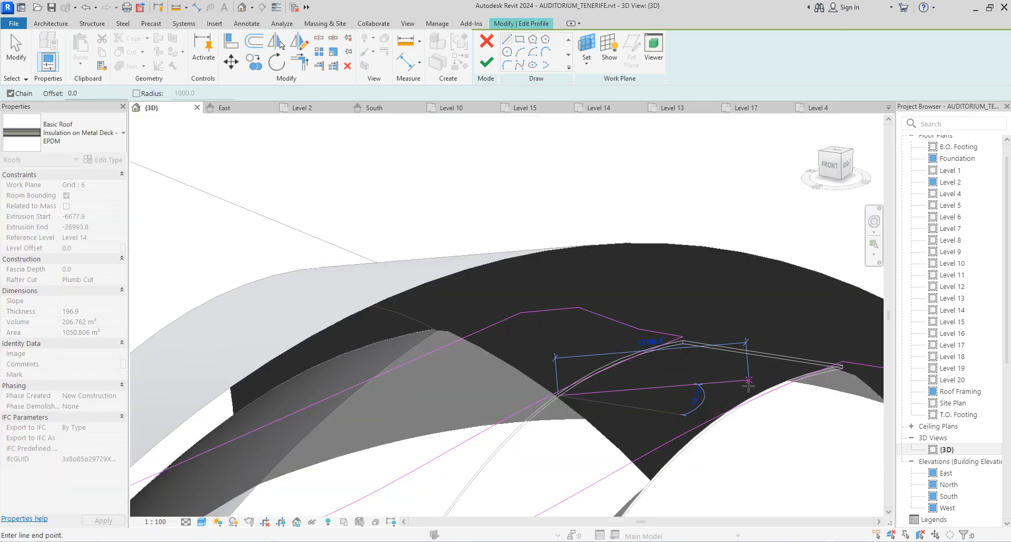
scroll(835, 363, "up", 4)
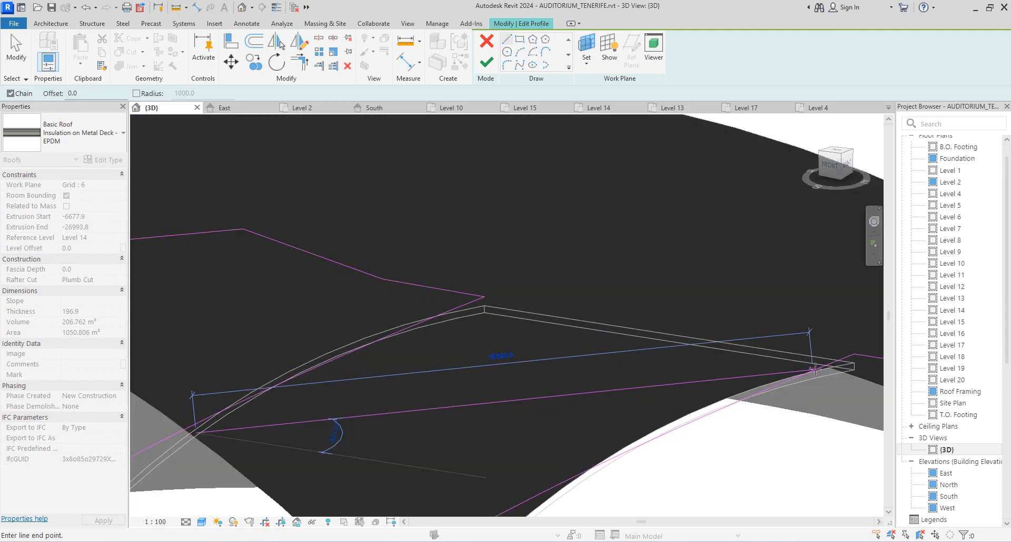
scroll(813, 370, "up", 5)
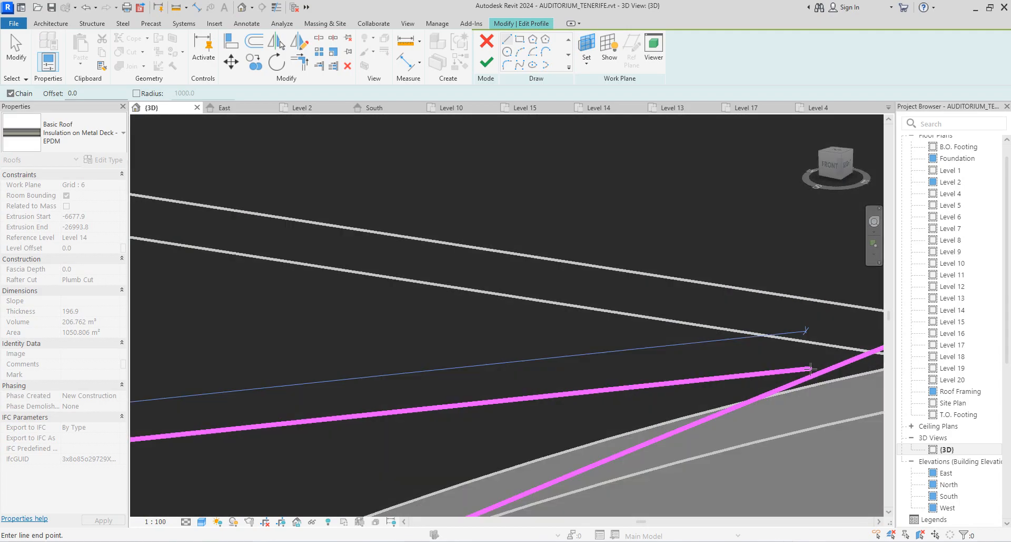
left_click(817, 368)
scroll(529, 361, "down", 3)
scroll(530, 361, "down", 3)
scroll(638, 331, "up", 3)
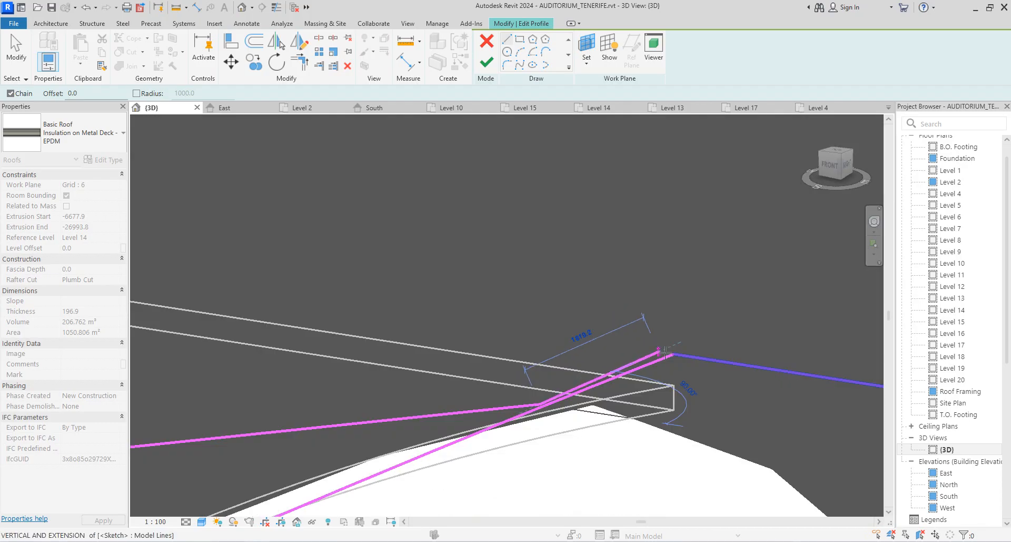
right_click(663, 333)
left_click(690, 113)
scroll(605, 292, "down", 2)
scroll(604, 292, "down", 4)
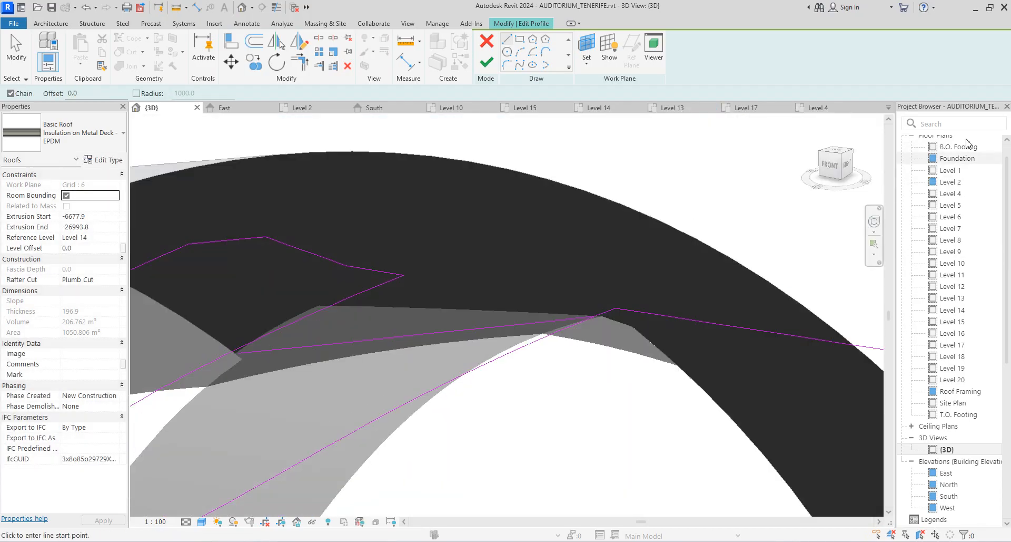
Open the Level 11 floor plan and move the diagonal profile line's lower end up against the curve nearer the central grid line.
double_click(956, 217)
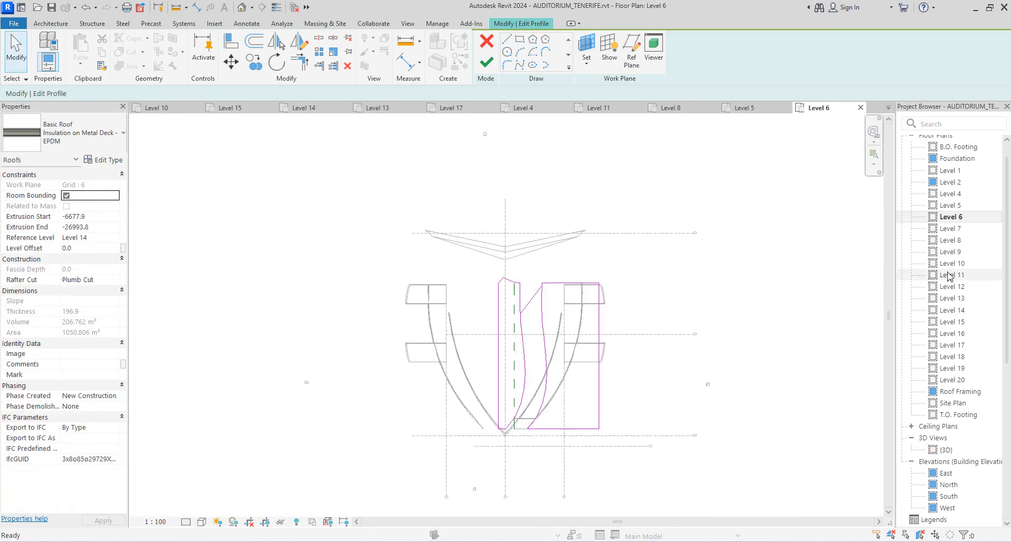
double_click(953, 275)
scroll(553, 205, "up", 2)
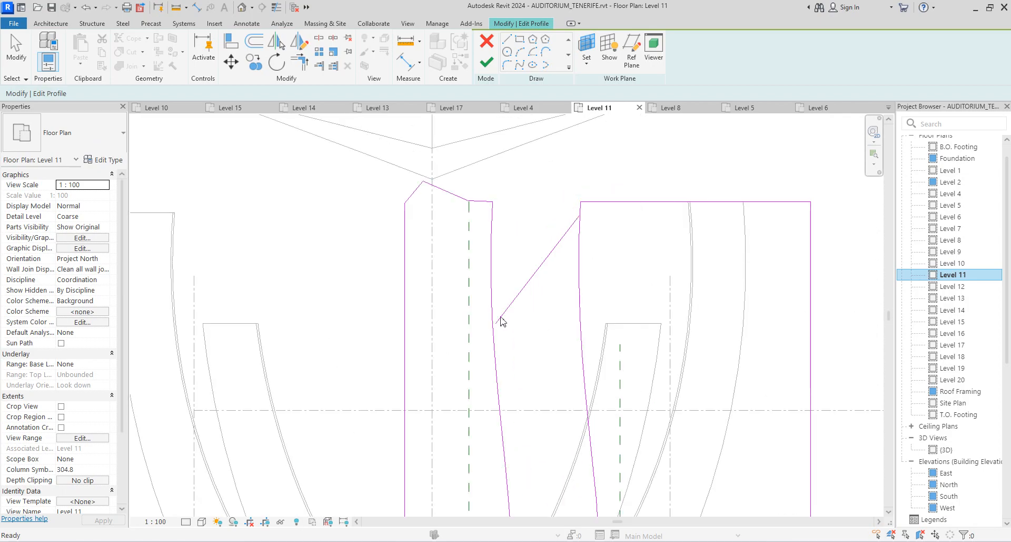
left_click(500, 321)
scroll(499, 323, "up", 2)
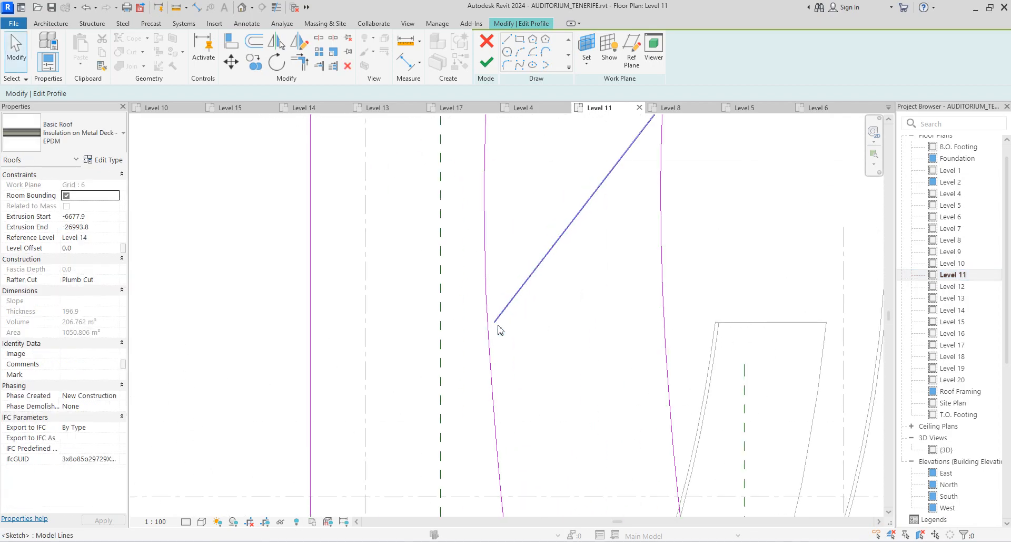
left_click(495, 321)
scroll(492, 327, "up", 2)
left_click_drag(497, 316, 489, 308)
left_click(490, 305)
scroll(489, 305, "up", 4)
mouse_move(508, 340)
left_mouse_down()
mouse_move(487, 346)
mouse_move(494, 353)
mouse_move(482, 368)
mouse_move(488, 362)
left_mouse_up()
scroll(495, 355, "up", 1)
scroll(481, 369, "up", 1)
scroll(489, 364, "down", 3)
scroll(490, 367, "up", 5)
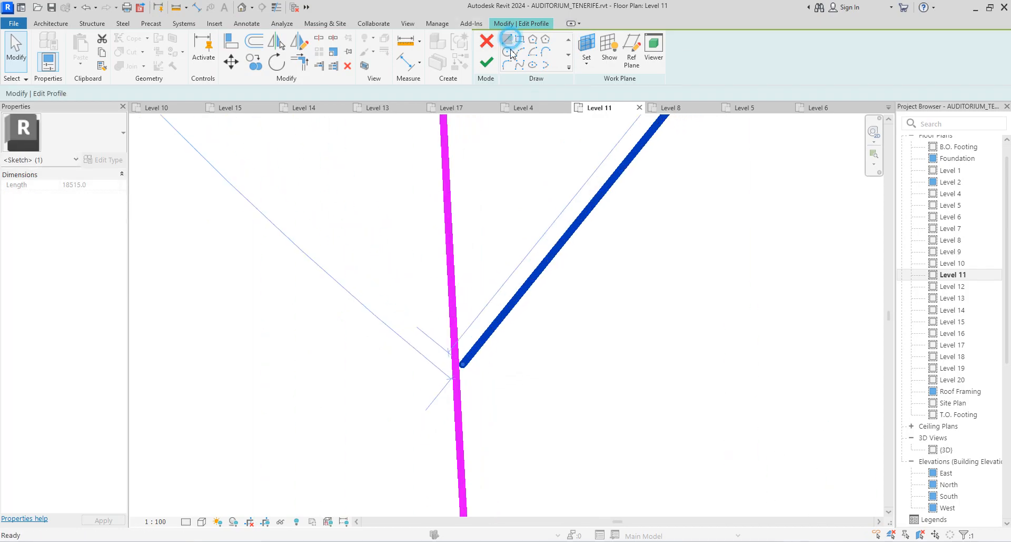
left_click(510, 42)
left_click(464, 364)
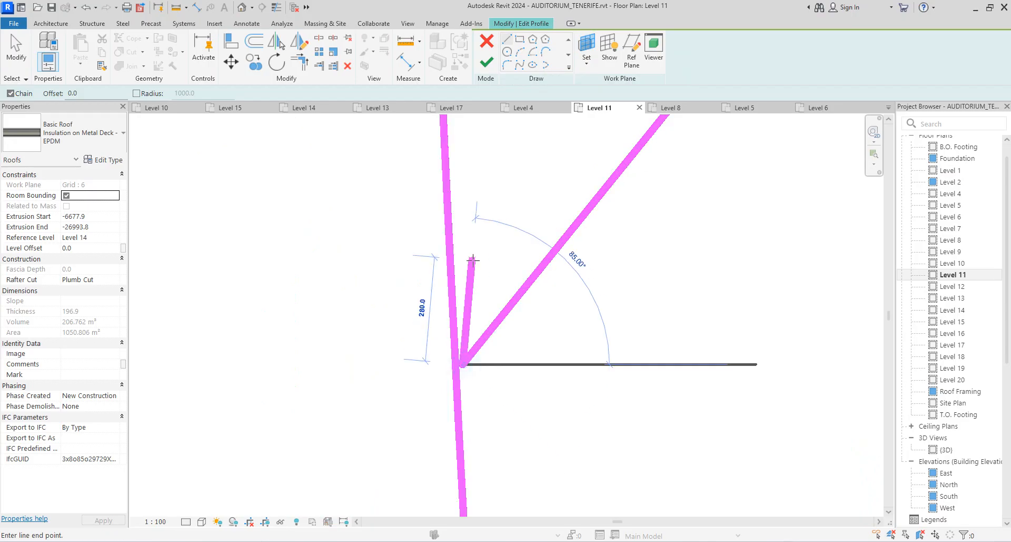
scroll(476, 283, "down", 4)
scroll(464, 248, "up", 5)
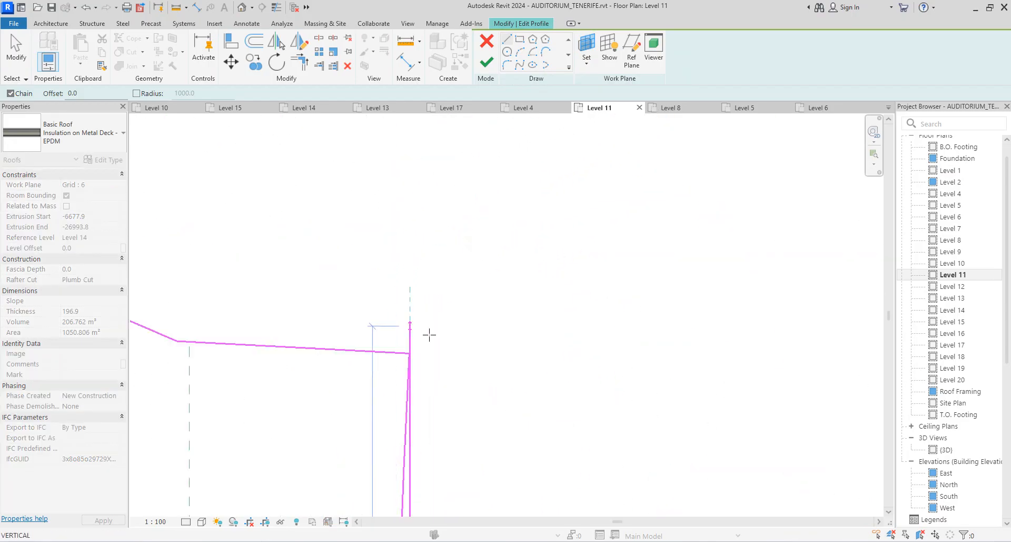
scroll(413, 355, "up", 3)
scroll(427, 353, "up", 1)
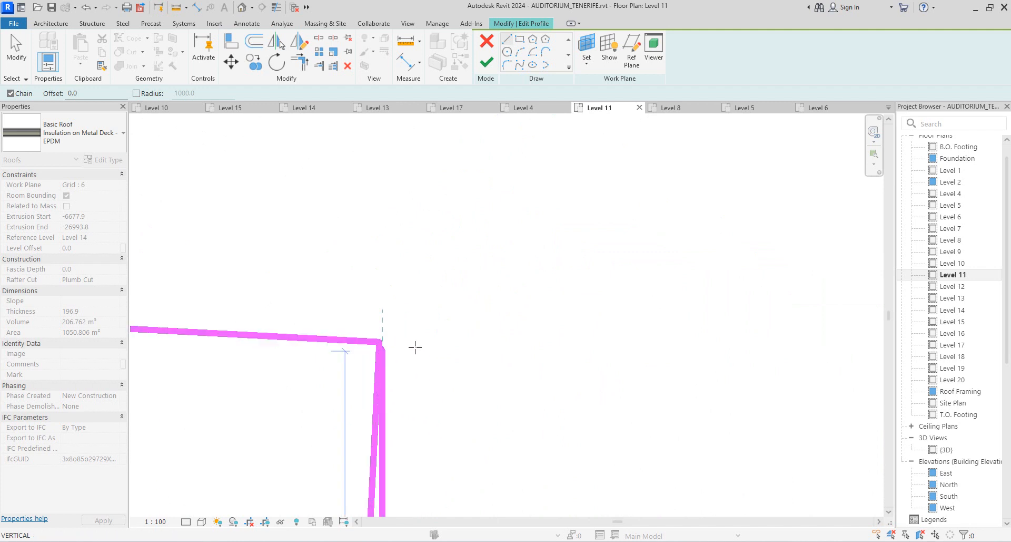
scroll(428, 344, "up", 1)
scroll(356, 354, "up", 4)
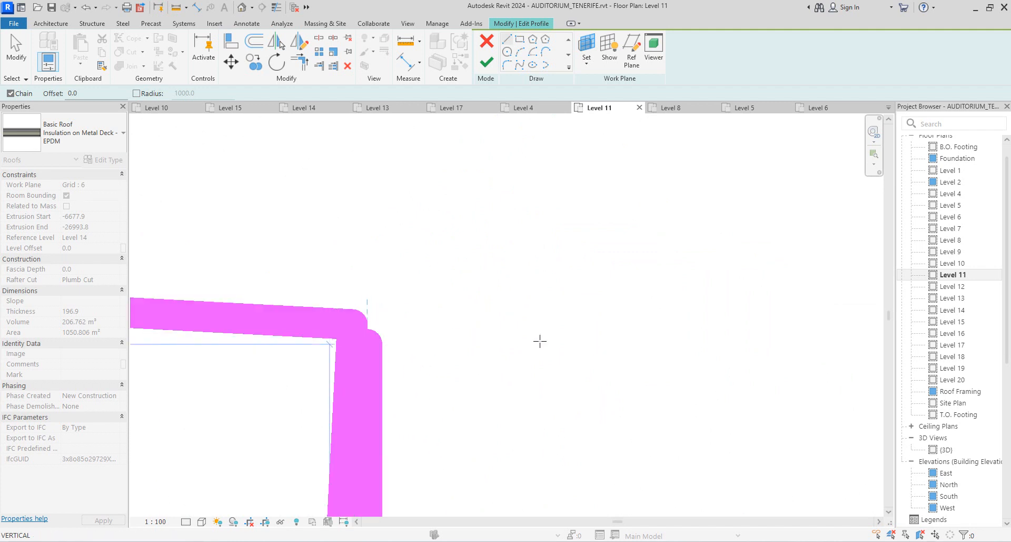
scroll(492, 332, "down", 3)
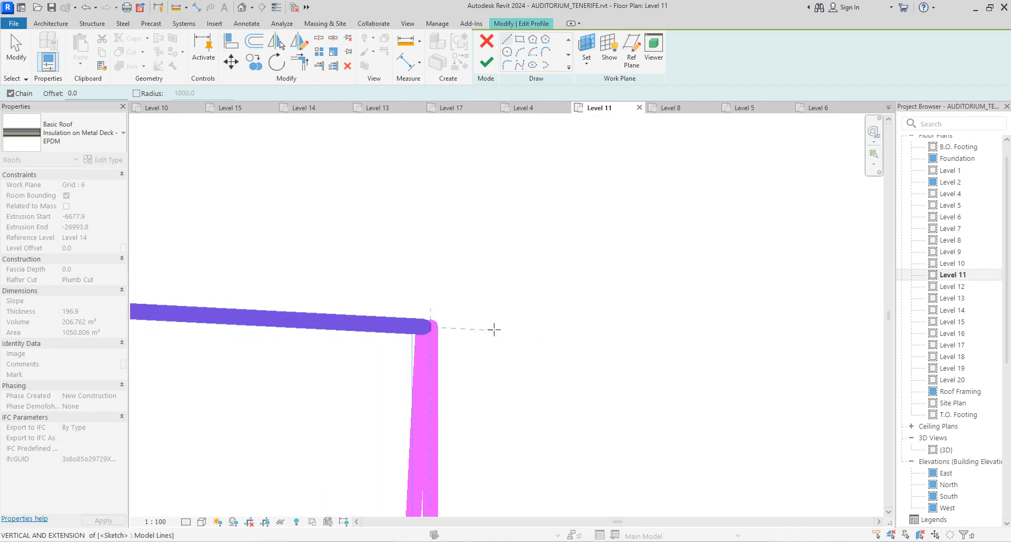
Turn on thin line display and draw two joined 20 long segments, one vertical and one at 45 degrees, at the profile's upper corner.
left_click(276, 7)
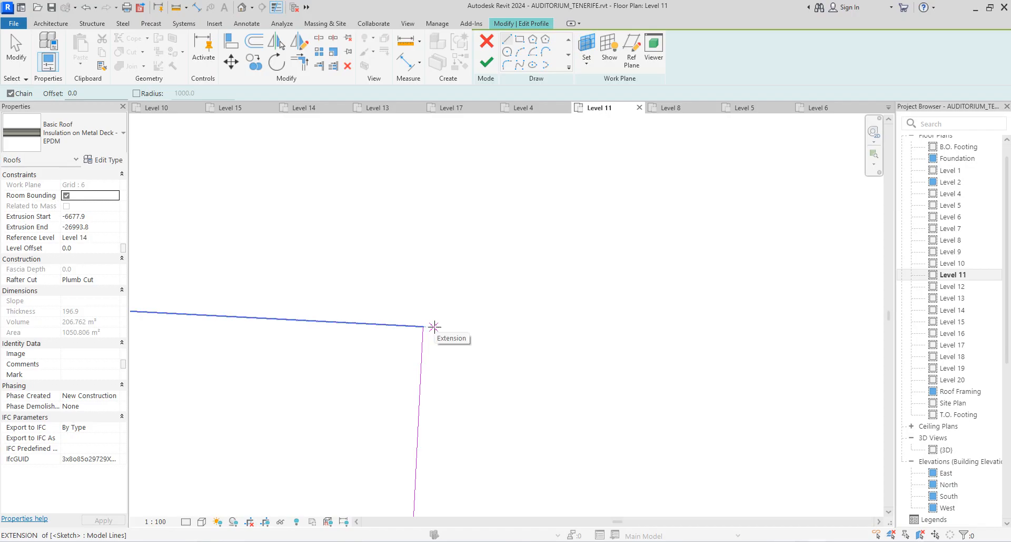
left_click(434, 327)
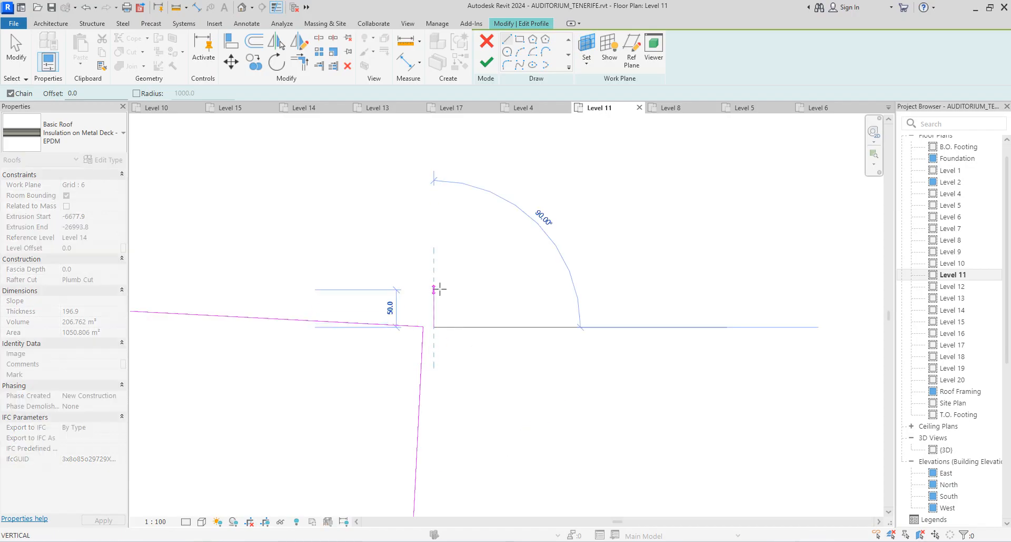
scroll(428, 313, "up", 4)
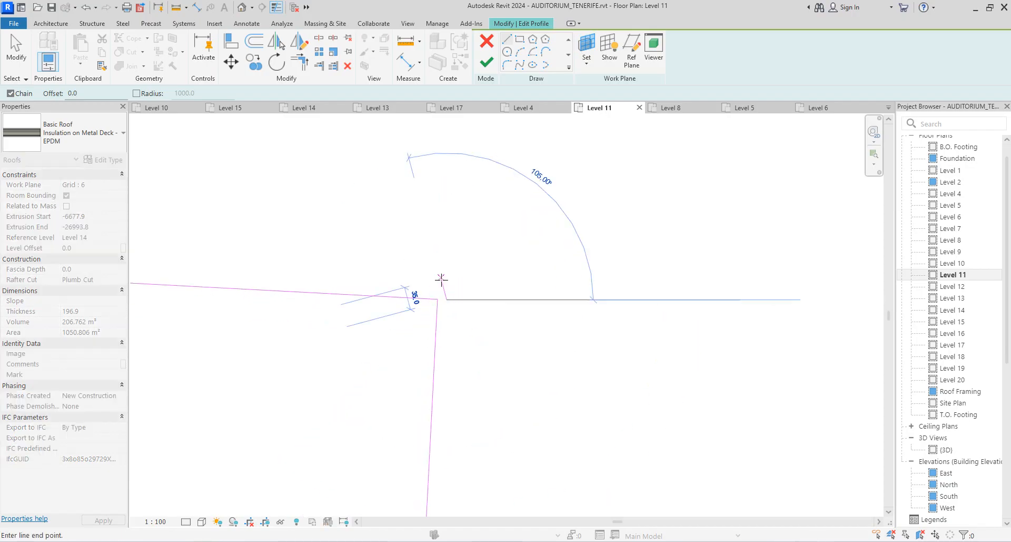
scroll(447, 285, "up", 2)
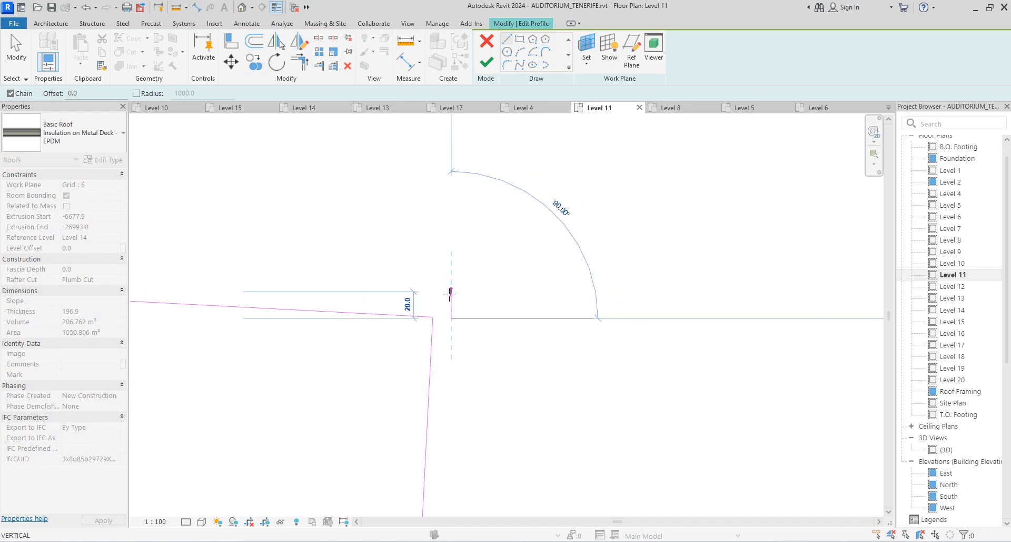
left_click(450, 296)
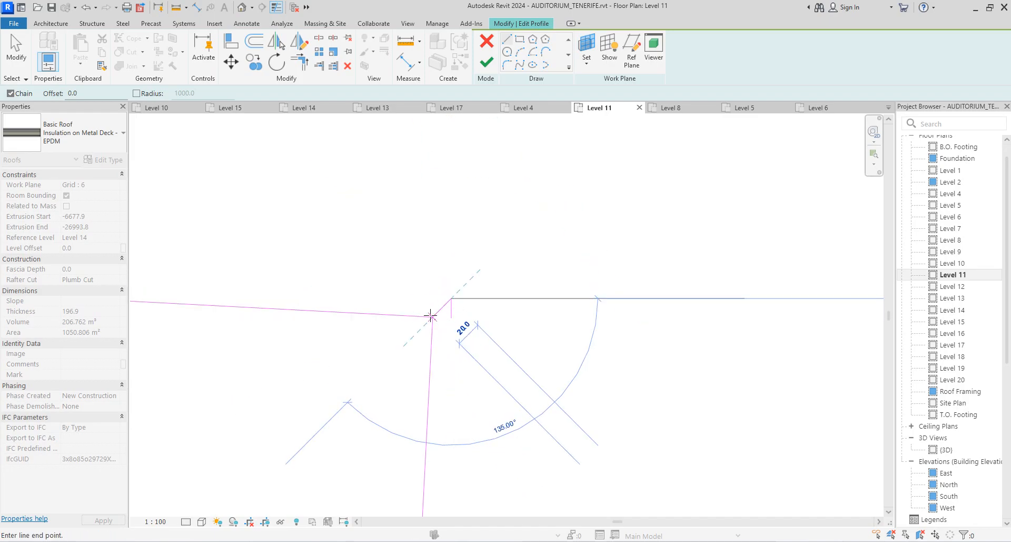
left_click(431, 315)
scroll(456, 168, "down", 3)
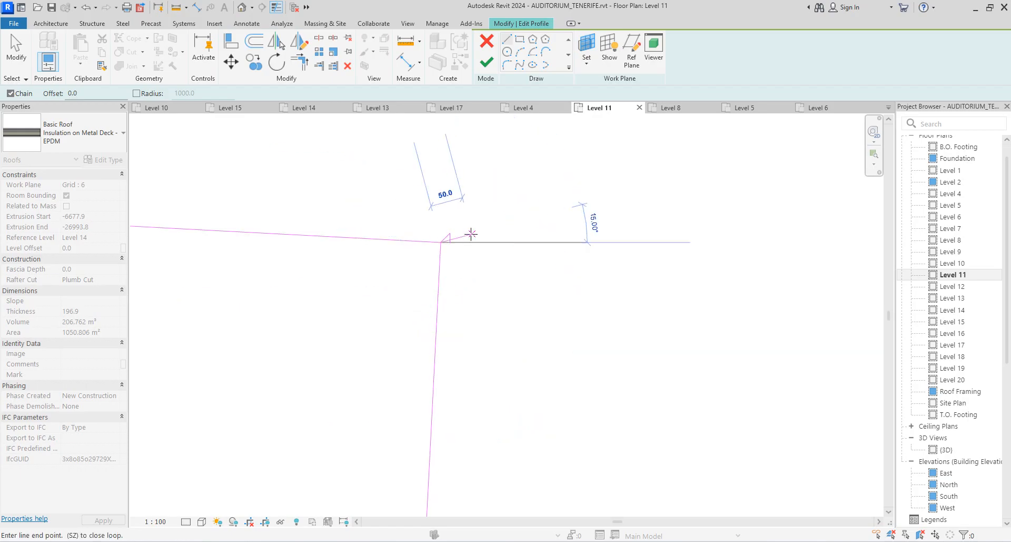
right_click(519, 198)
left_click(543, 205)
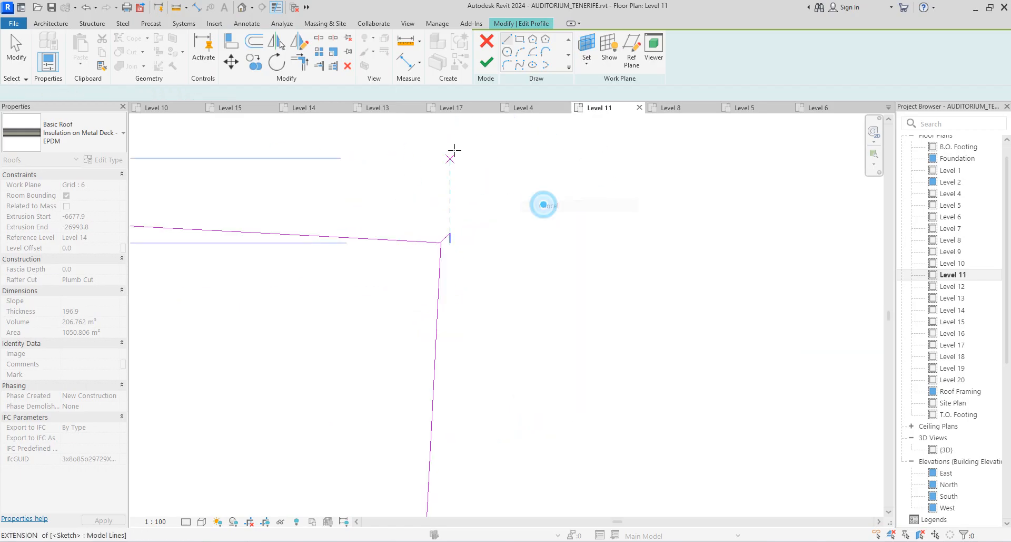
Draw a vertical profile line between the short segments at the upper corner and the diagonal line's lower end.
scroll(454, 151, "down", 4)
scroll(451, 158, "down", 2)
scroll(463, 221, "down", 2)
scroll(463, 205, "up", 5)
middle_click_drag(440, 212, 433, 214)
left_click(431, 206)
scroll(463, 217, "down", 3)
scroll(467, 216, "down", 3)
scroll(474, 328, "up", 4)
middle_click_drag(443, 385, 436, 387)
left_click(431, 389)
scroll(458, 368, "down", 5)
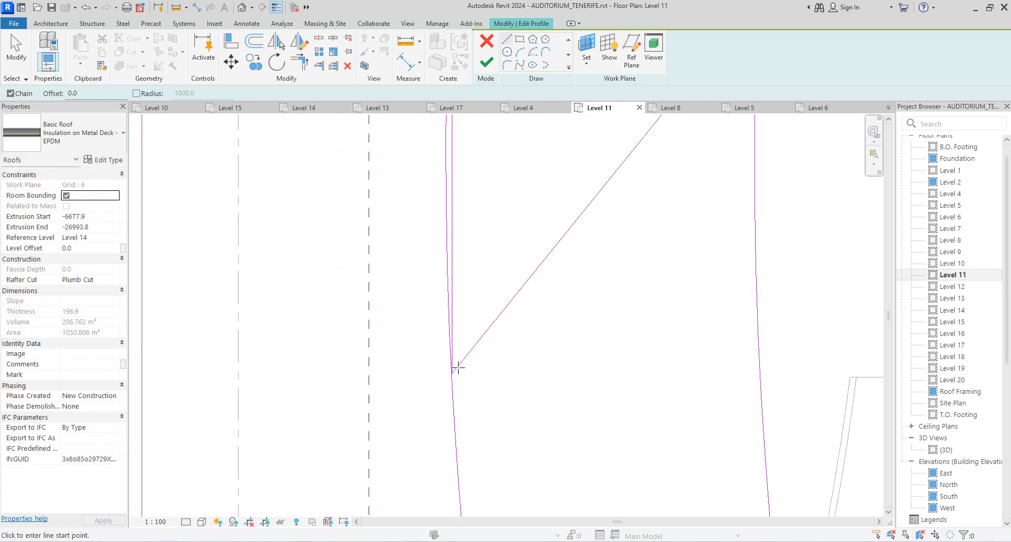
left_click(456, 185)
scroll(457, 230, "up", 3)
key("Escape")
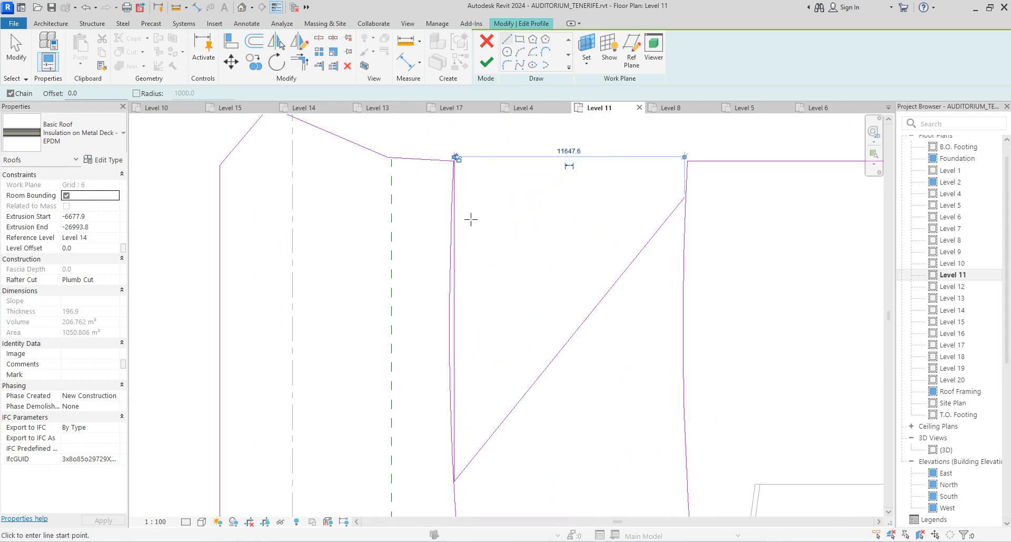
scroll(486, 213, "down", 3)
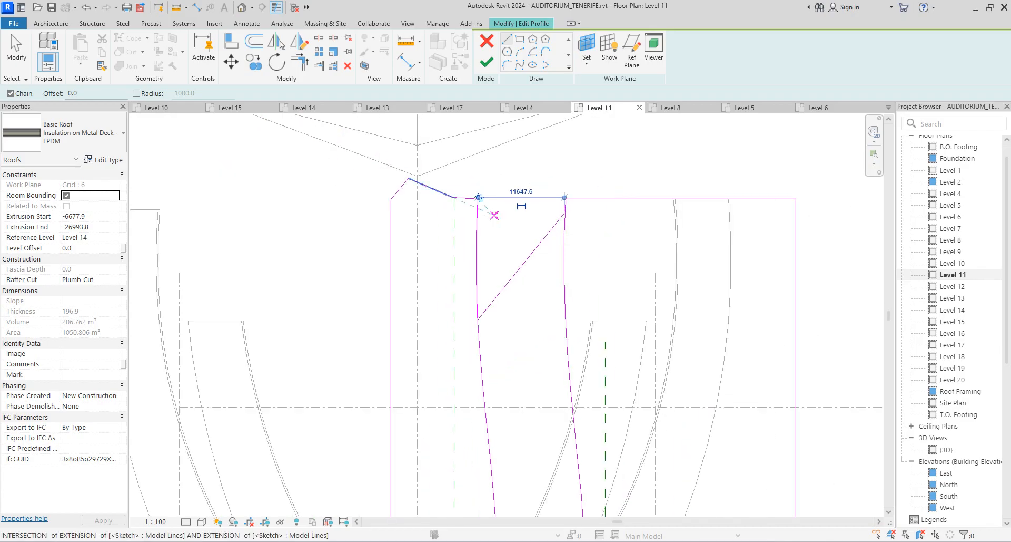
scroll(480, 198, "up", 2)
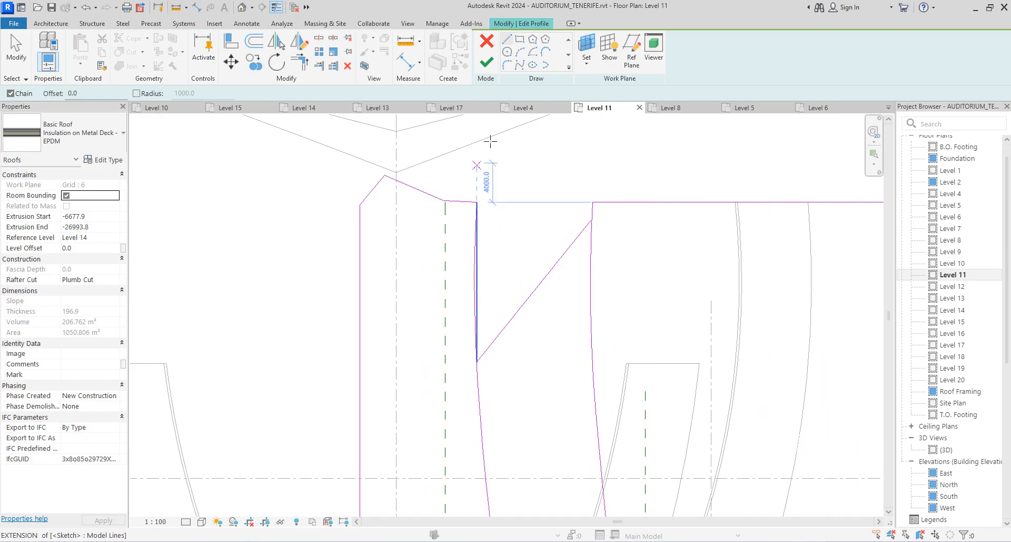
scroll(474, 200, "up", 2)
key("Escape")
key("Escape")
Delete the sloped and nearly horizontal lines beside the peak and the horizontal line along the profile's upper edge.
scroll(465, 235, "up", 1)
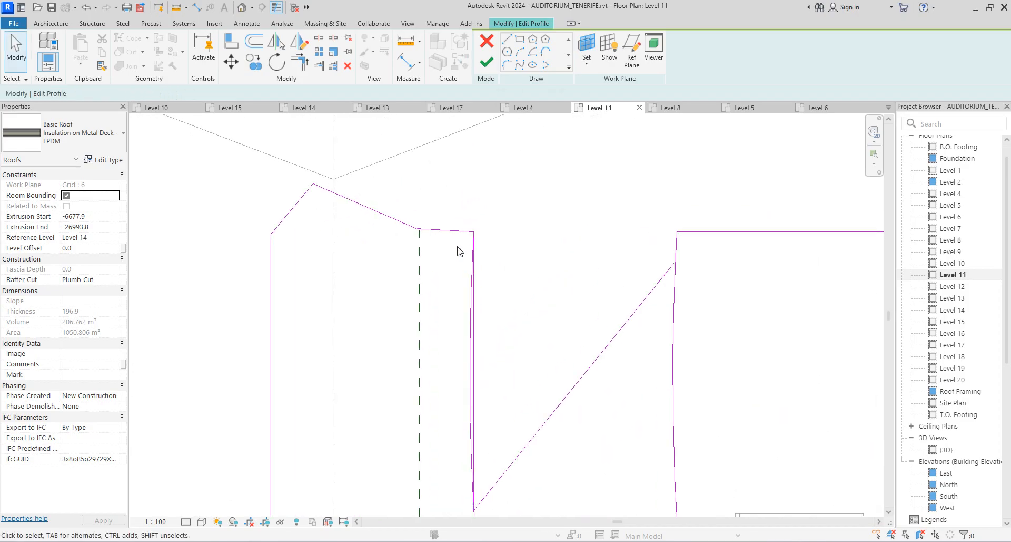
scroll(458, 251, "up", 1)
left_click(380, 209)
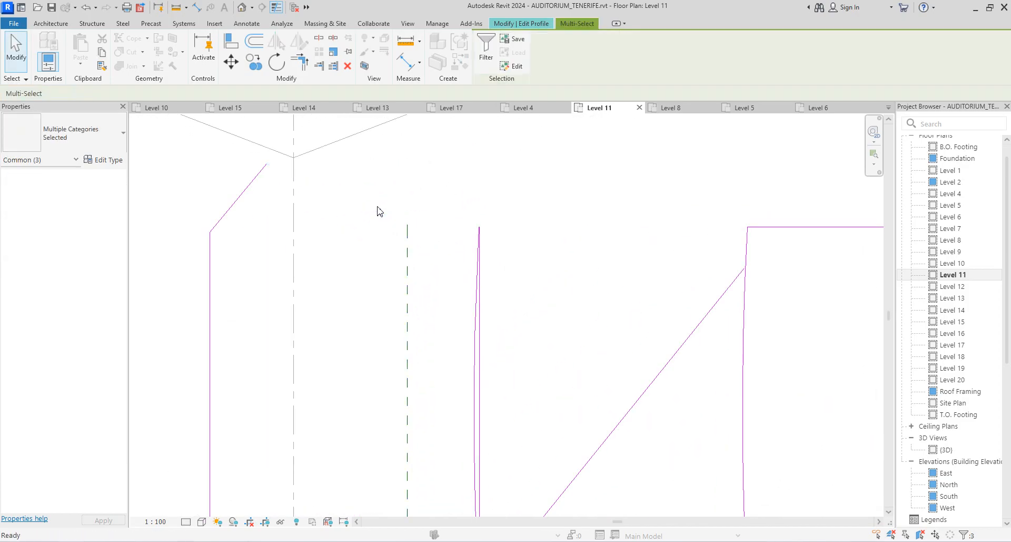
key("Escape")
scroll(481, 294, "down", 3)
left_click(653, 254)
key("Delete")
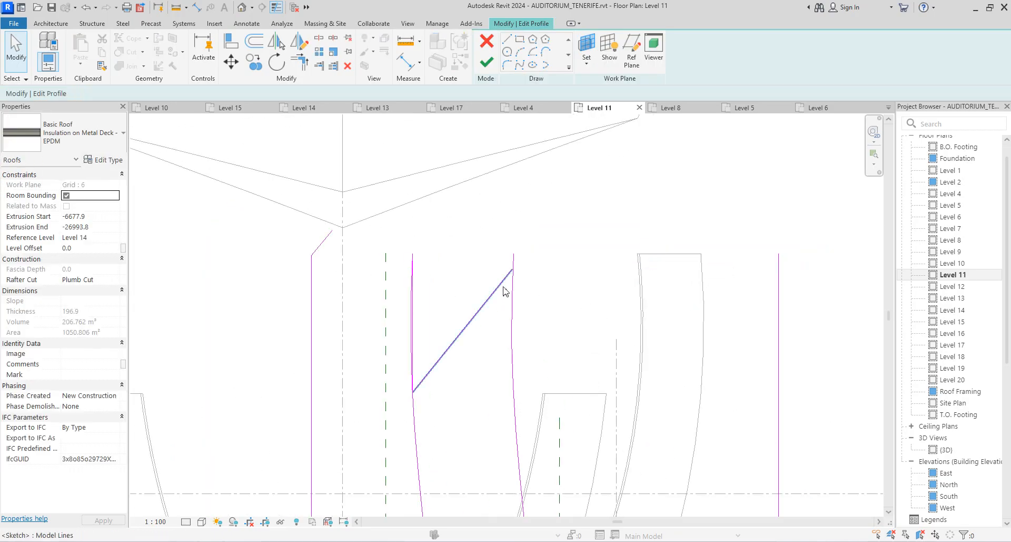
Draw profile lines from the open end near the peak across to the outer edge and down to that edge's upper end.
scroll(519, 271, "up", 2)
scroll(518, 285, "down", 2)
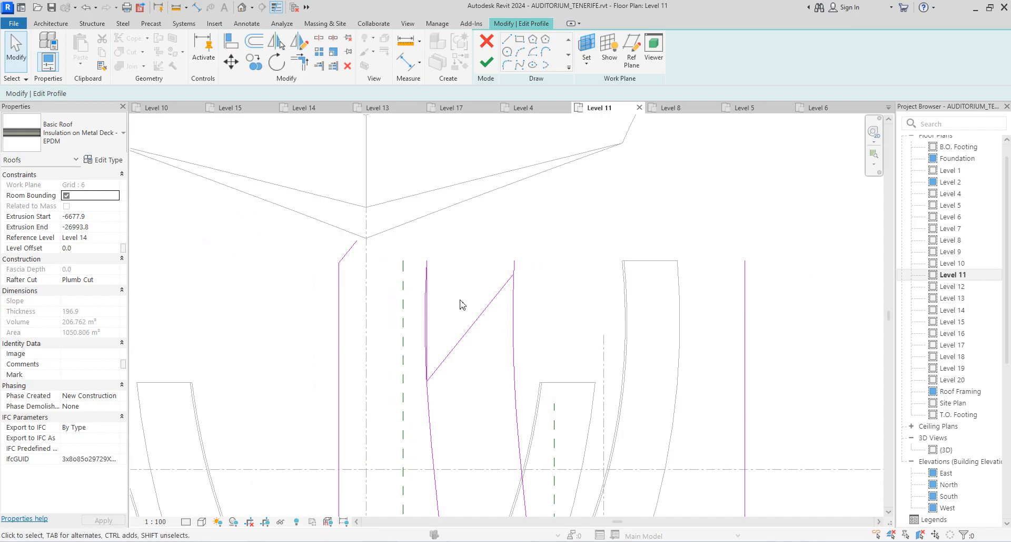
left_click(490, 309)
left_click(508, 41)
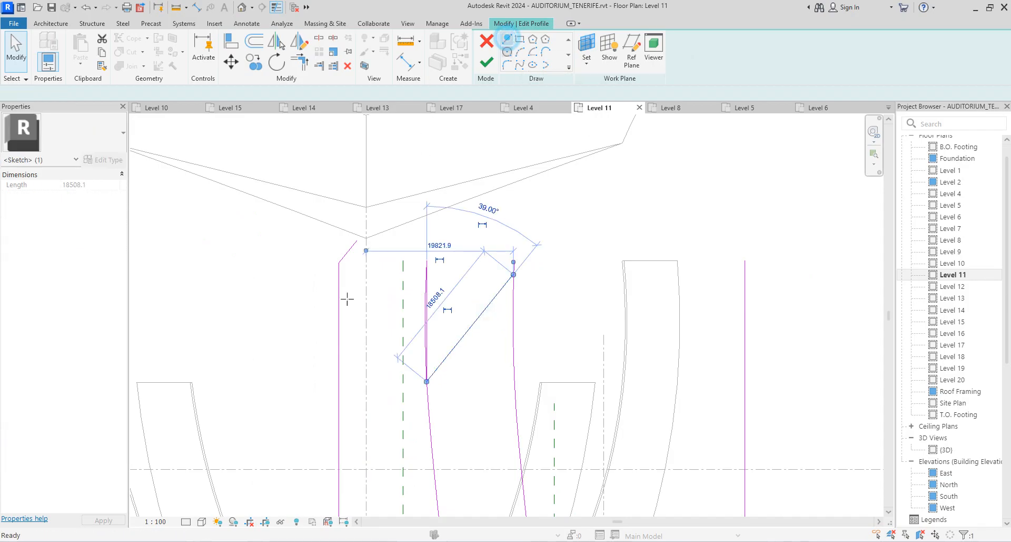
left_click(358, 239)
left_click(744, 219)
left_click(745, 261)
Draw a profile line about 1825 long from the diagonal's upper end to the upper end of the right curved edge.
scroll(534, 288, "up", 3)
scroll(500, 261, "up", 5)
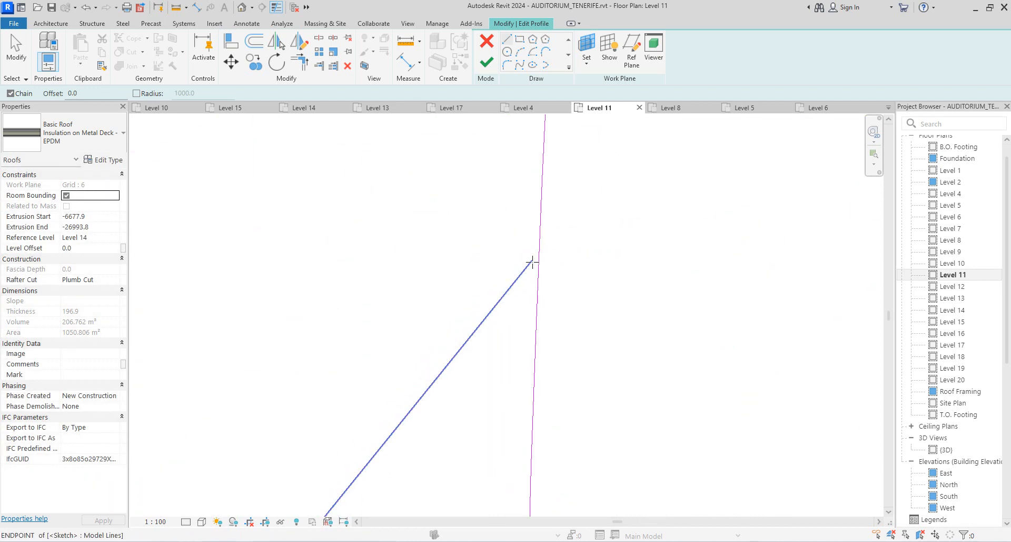
scroll(512, 354, "down", 5)
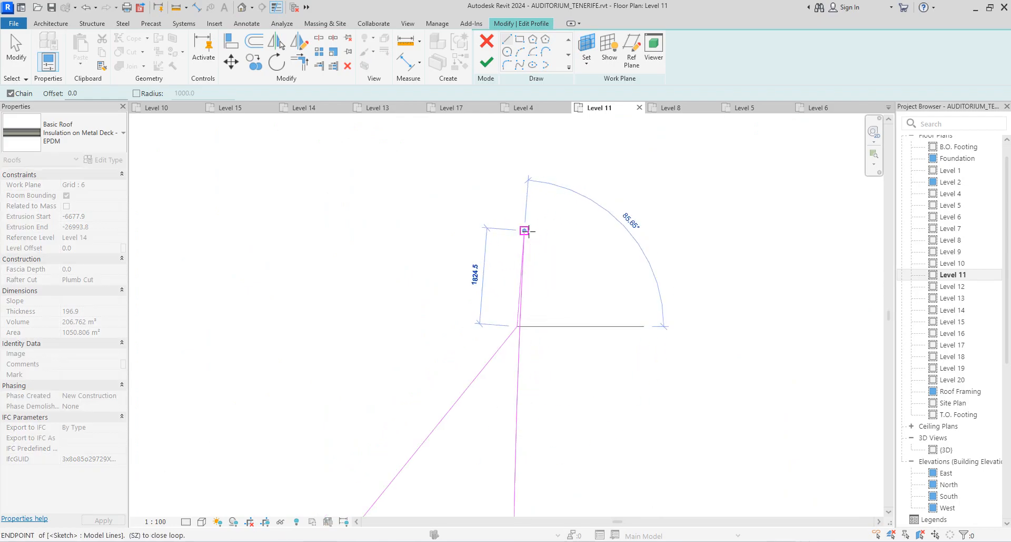
left_click(557, 243)
scroll(688, 298, "down", 2)
scroll(355, 225, "up", 2)
scroll(350, 242, "down", 3)
scroll(337, 430, "up", 4)
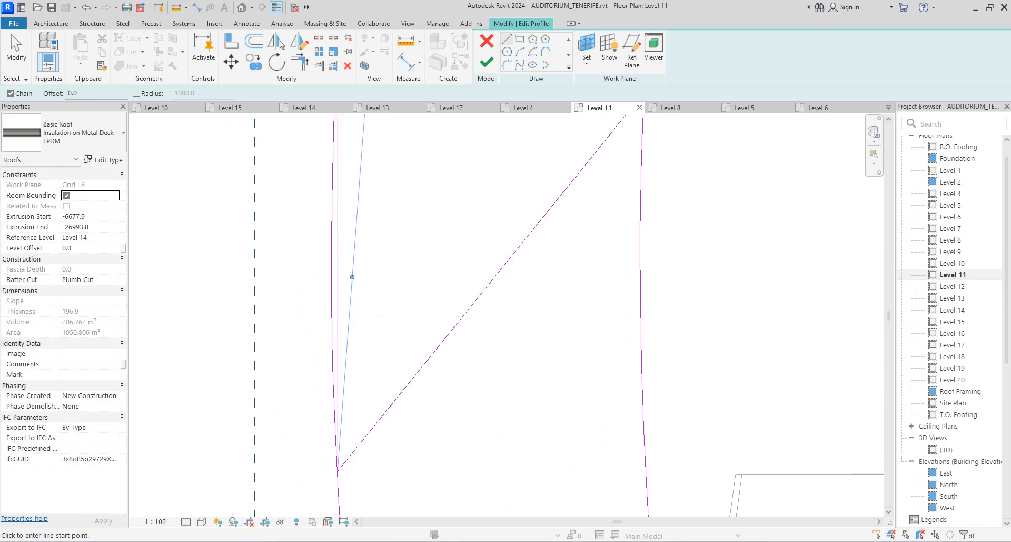
right_click(386, 210)
left_click(419, 217)
right_click(397, 241)
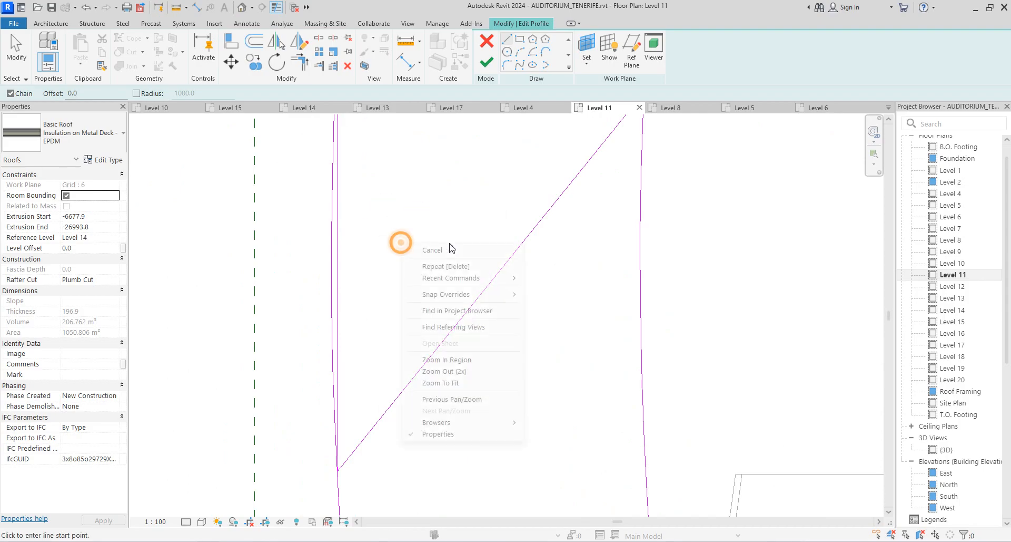
left_click(447, 252)
Delete the straight vertical line rising from the diagonal's lower end beside the left curved edge.
left_click(339, 275)
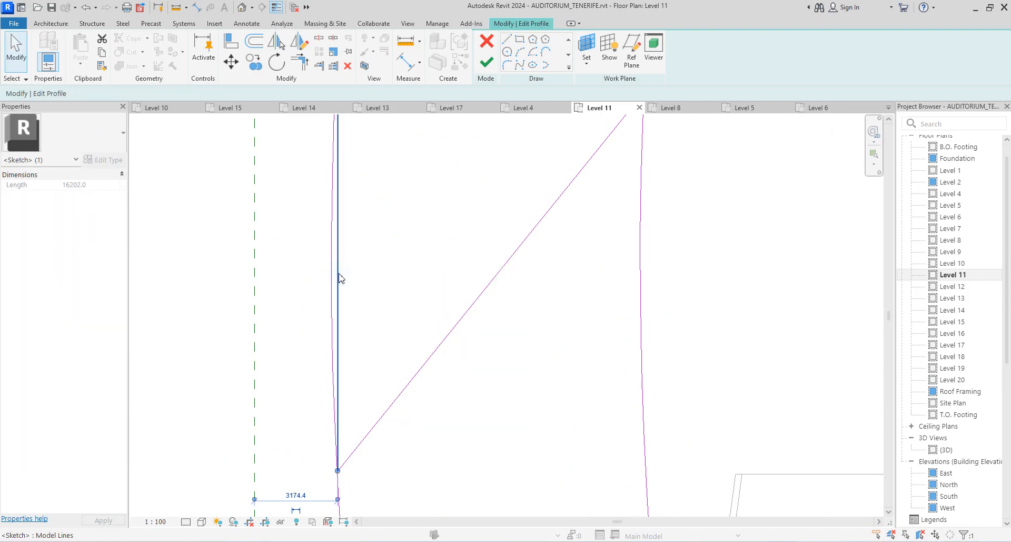
left_click(351, 303)
scroll(356, 306, "down", 3)
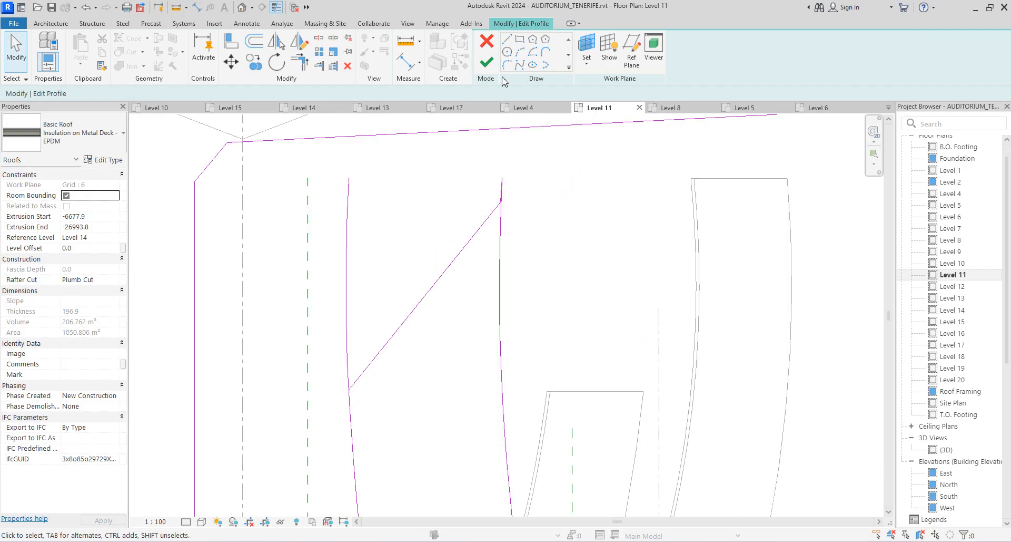
Start a spline at the diagonal's lower end and place its control points upward along the left curved edge.
left_click(520, 65)
scroll(351, 394, "up", 2)
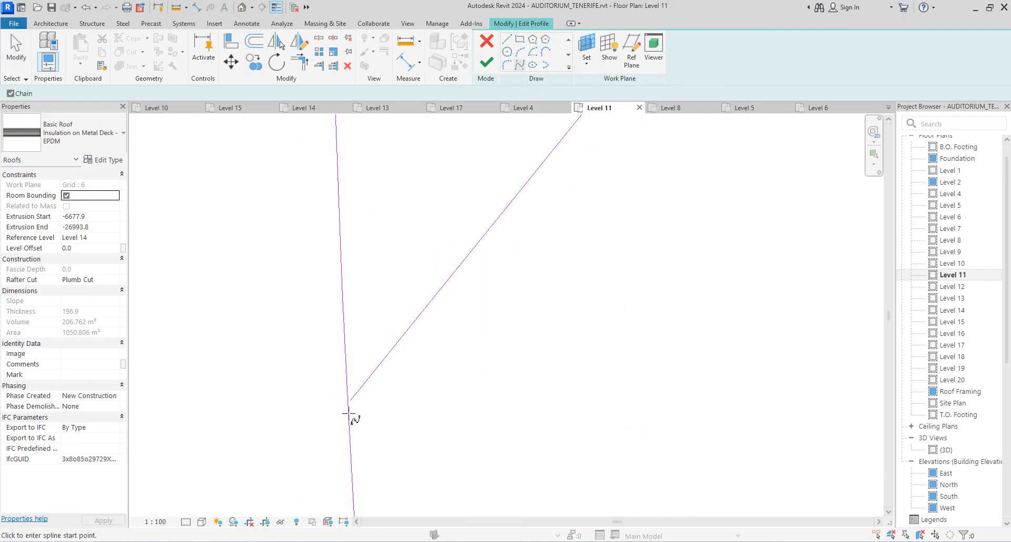
scroll(350, 399, "up", 2)
left_click(352, 401)
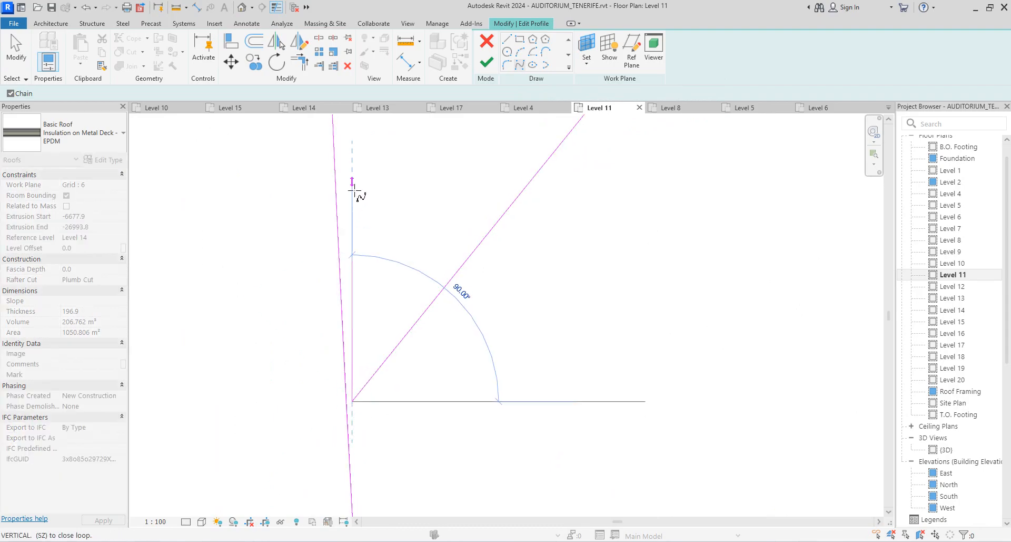
scroll(343, 180, "up", 2)
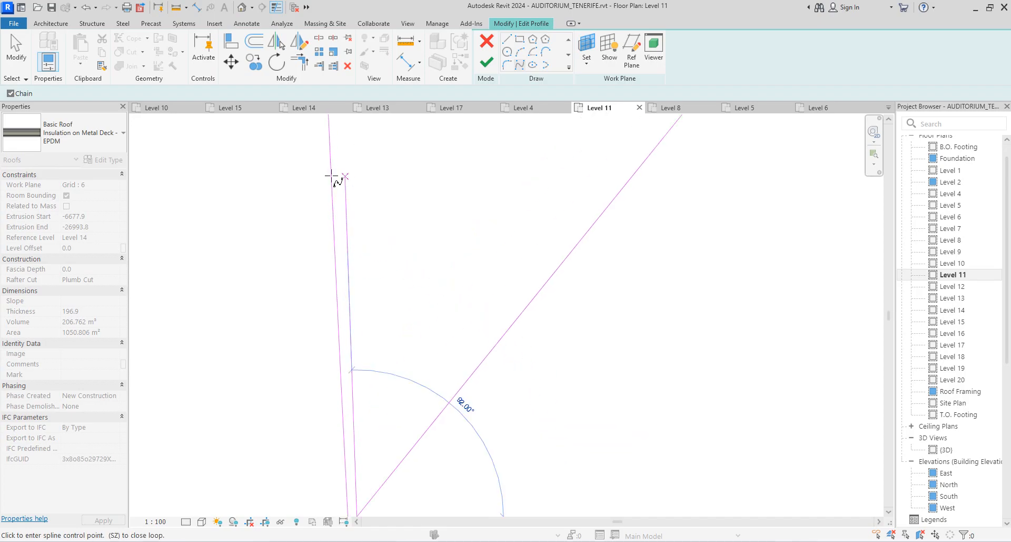
left_click(340, 172)
scroll(355, 312, "down", 8)
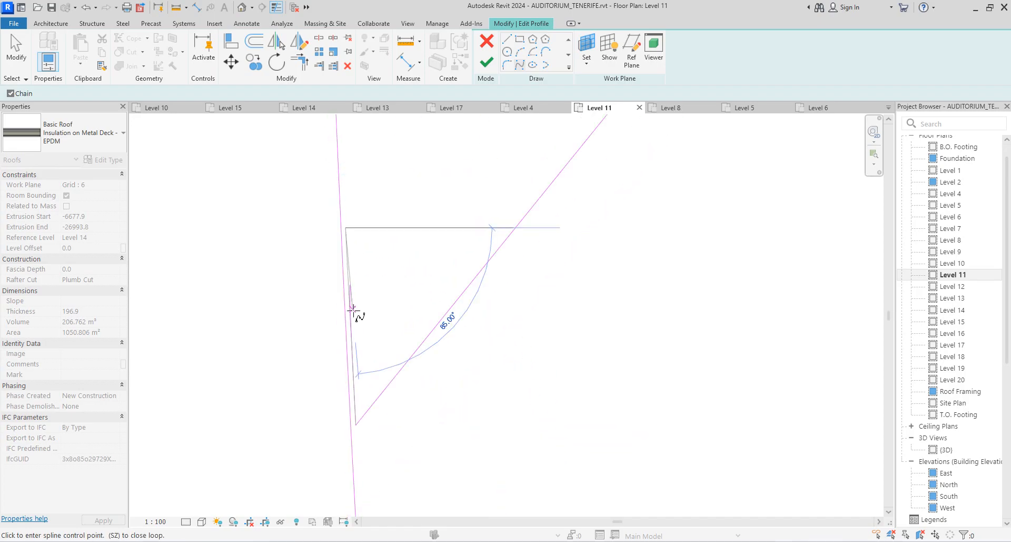
scroll(349, 176, "up", 6)
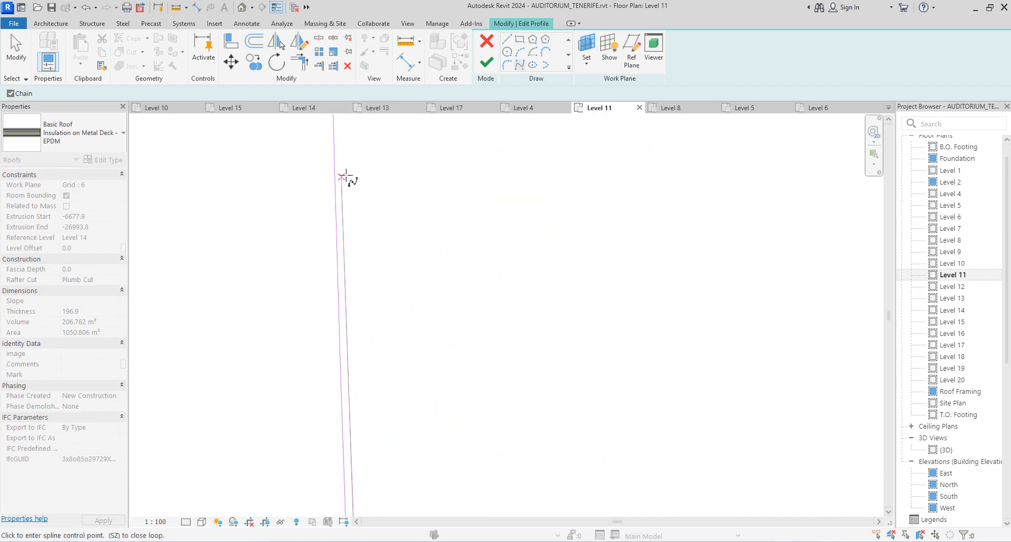
left_click(342, 174)
scroll(345, 327, "down", 2)
scroll(348, 237, "down", 2)
left_click(348, 235)
scroll(348, 236, "down", 1)
scroll(348, 145, "up", 5)
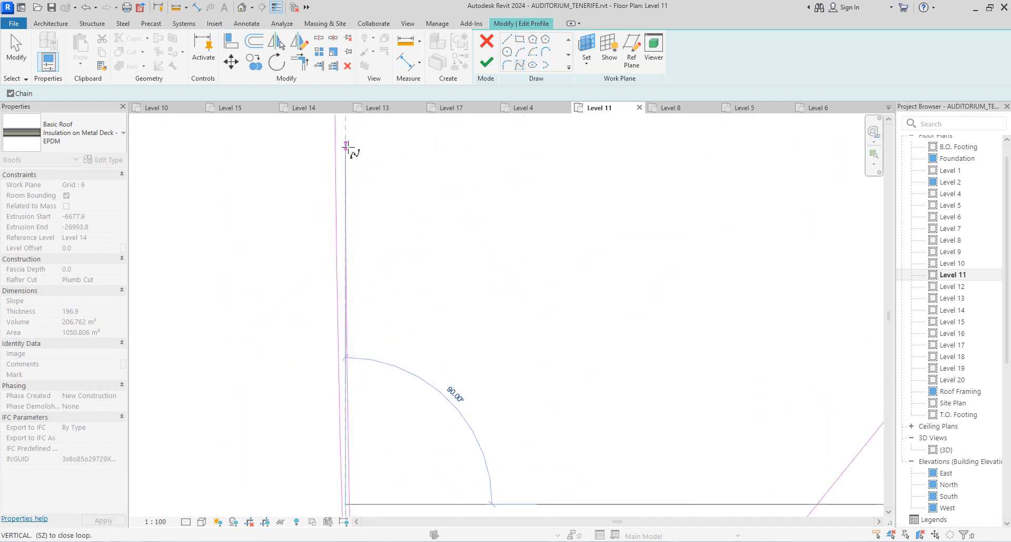
Continue the spline along the left curved edge and end it at the short segments at the upper corner.
left_click(327, 140)
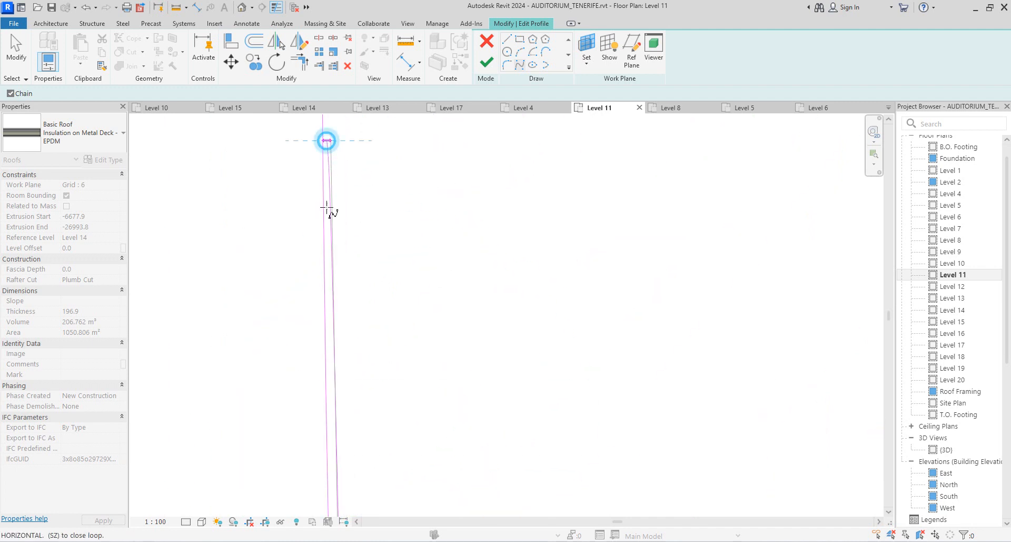
scroll(344, 395, "down", 9)
scroll(359, 271, "up", 2)
scroll(360, 271, "up", 5)
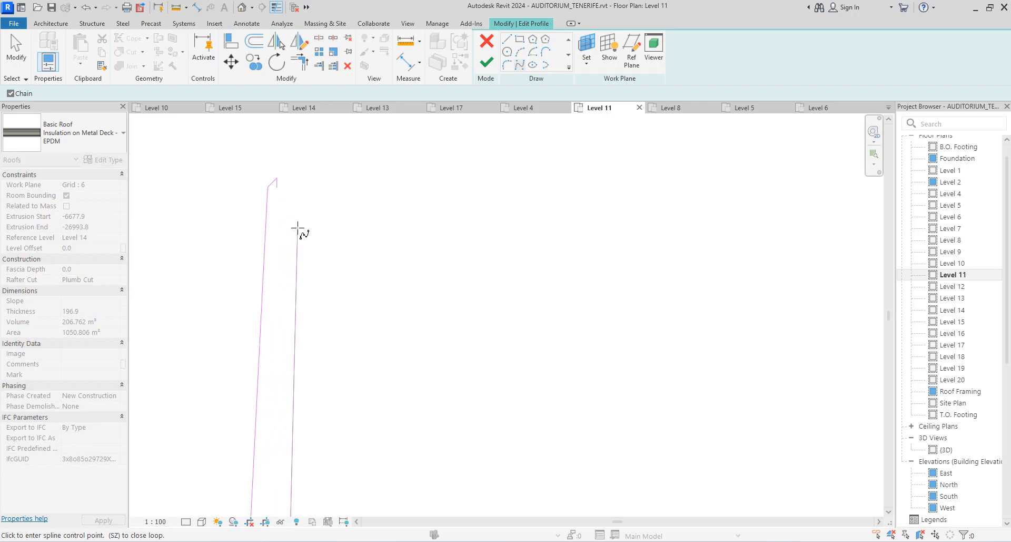
left_click(275, 273)
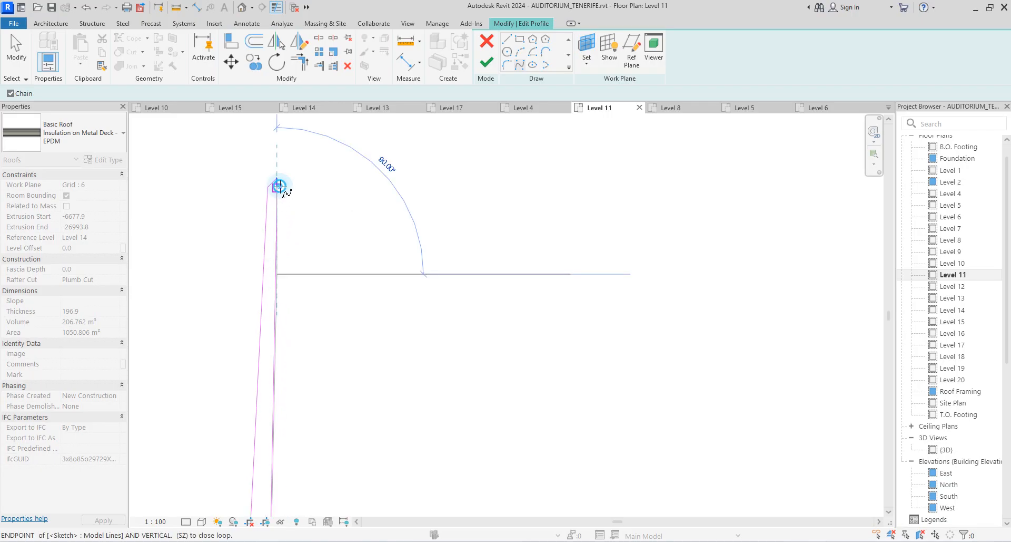
left_click(276, 186)
scroll(416, 258, "down", 6)
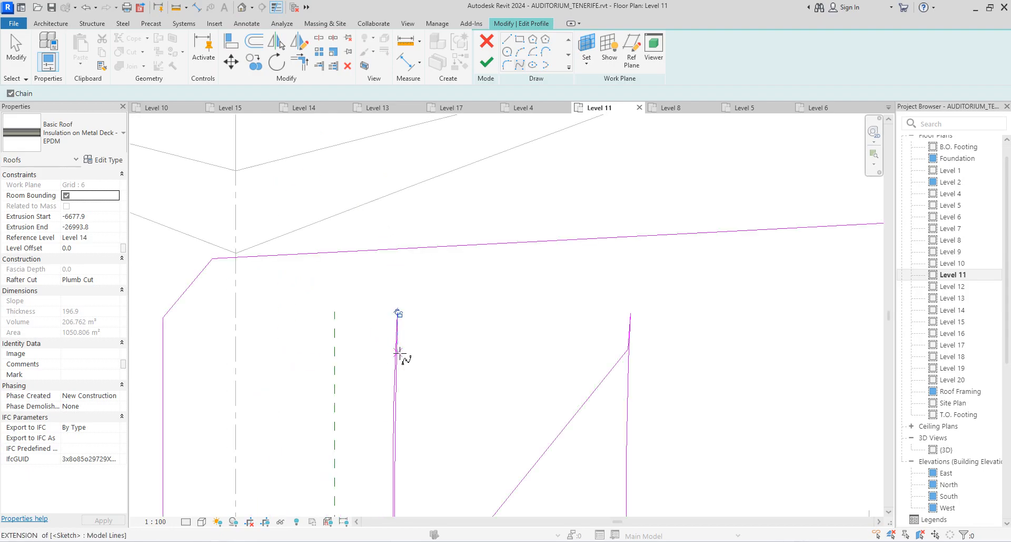
Try to finish the profile edit, show the roof concerned by the error, and return to the sketch.
left_click(485, 63)
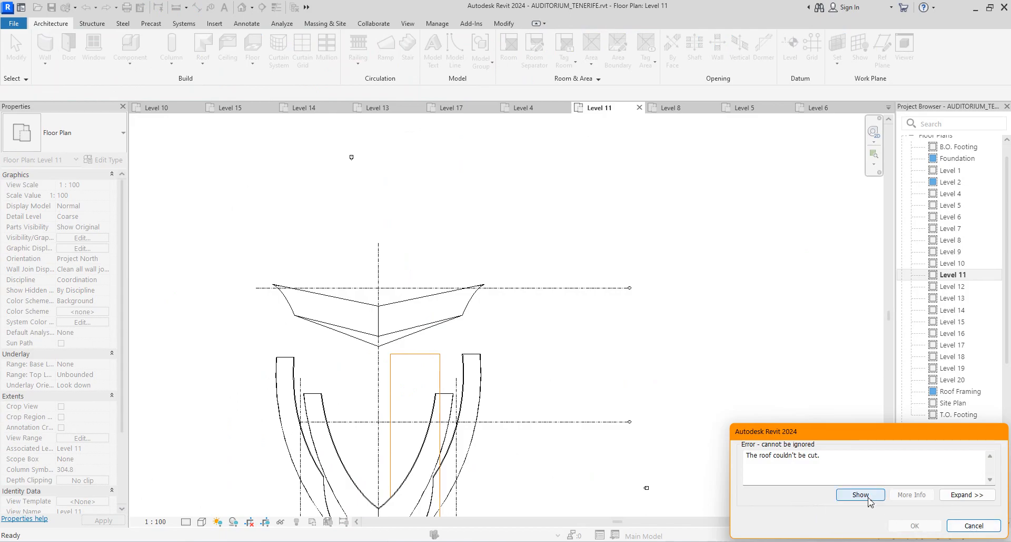
left_click(868, 497)
left_click(579, 317)
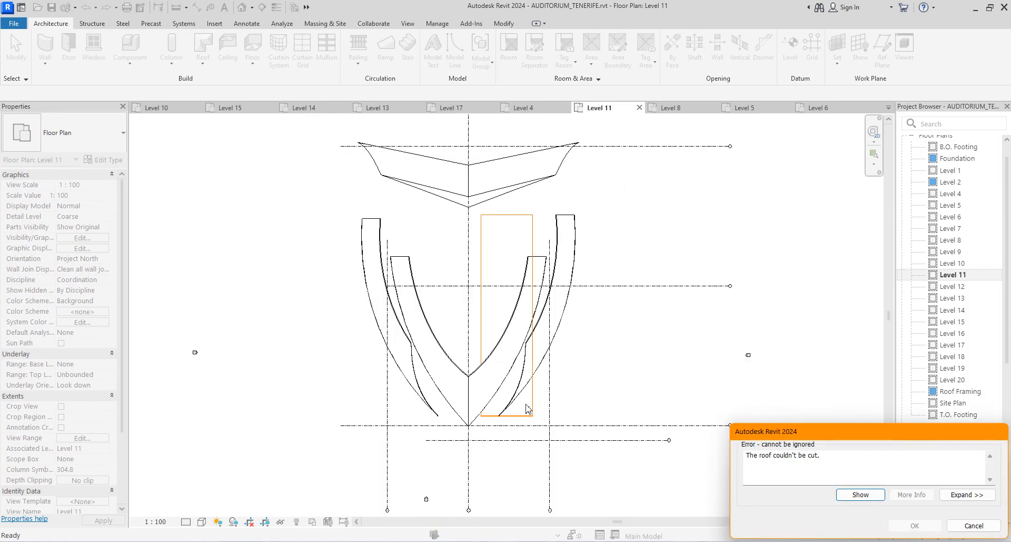
scroll(525, 308, "up", 3)
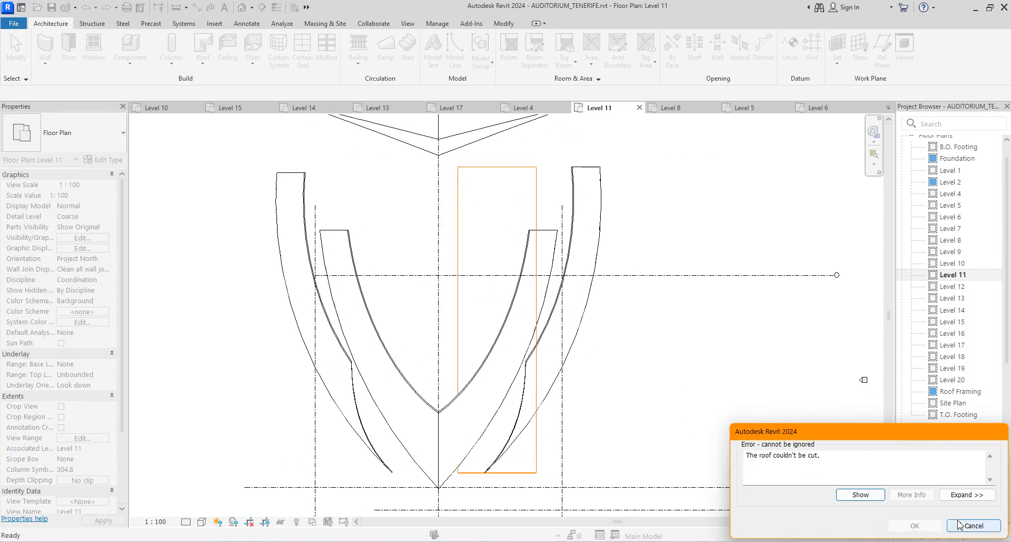
left_click(956, 527)
Delete the spline running alongside the left curved edge.
scroll(403, 389, "up", 3)
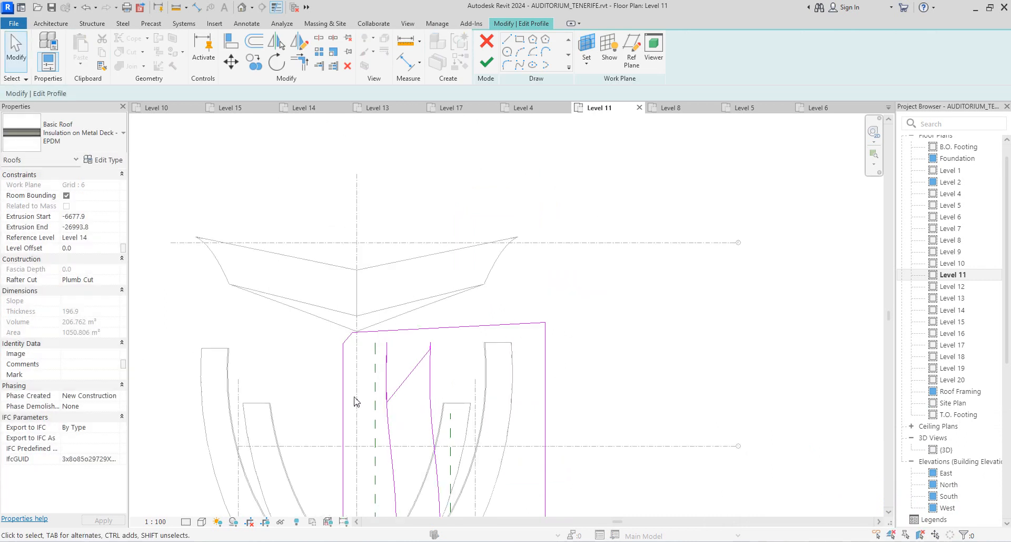
scroll(448, 422, "up", 5)
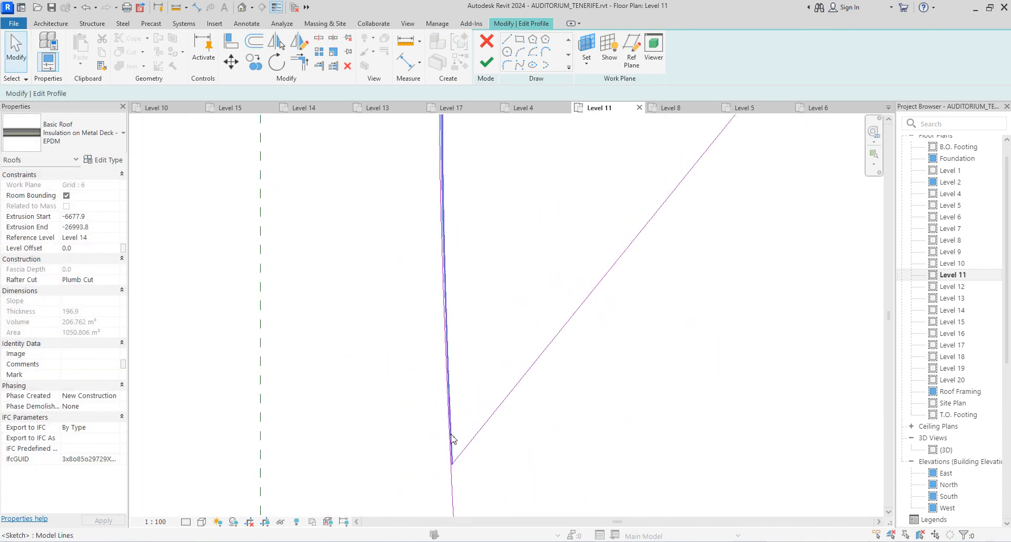
left_click(452, 437)
scroll(519, 470, "down", 2)
left_click(492, 470)
scroll(532, 405, "down", 4)
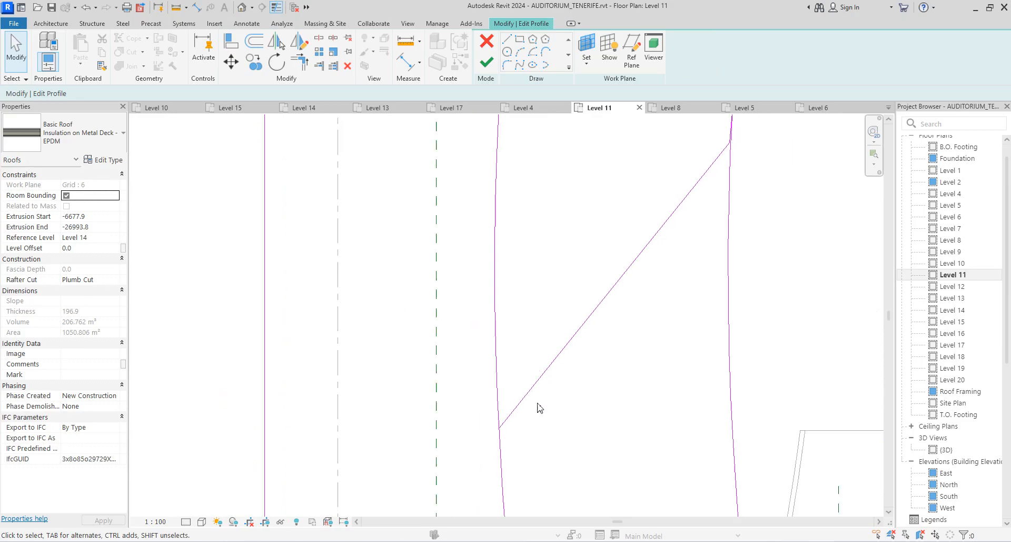
Draw a straight line from the diagonal's lower end to the short segments atop the left curved edge and try to finish the profile.
left_click(506, 39)
scroll(437, 413, "up", 2)
scroll(535, 445, "up", 5)
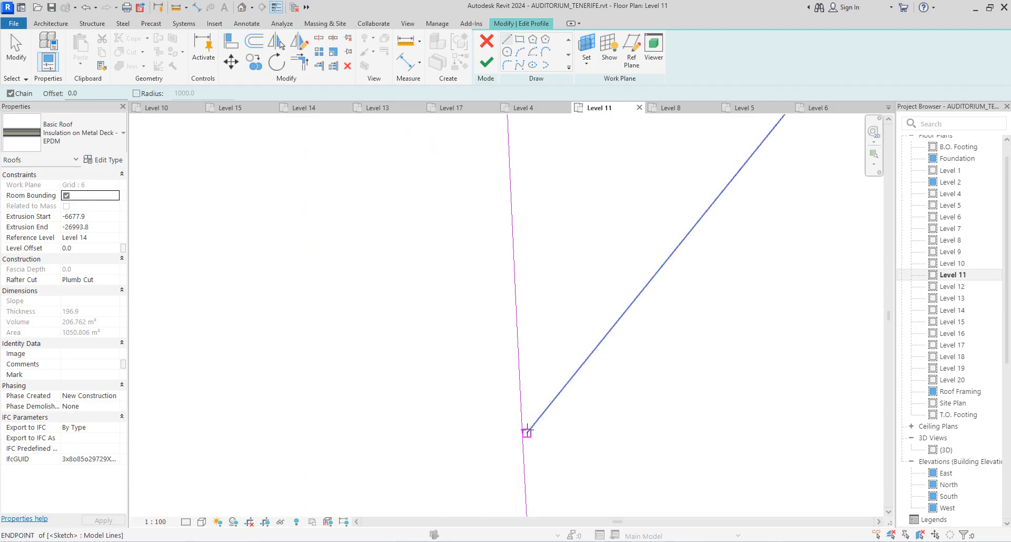
left_click(527, 432)
middle_click_drag(528, 383, 538, 436)
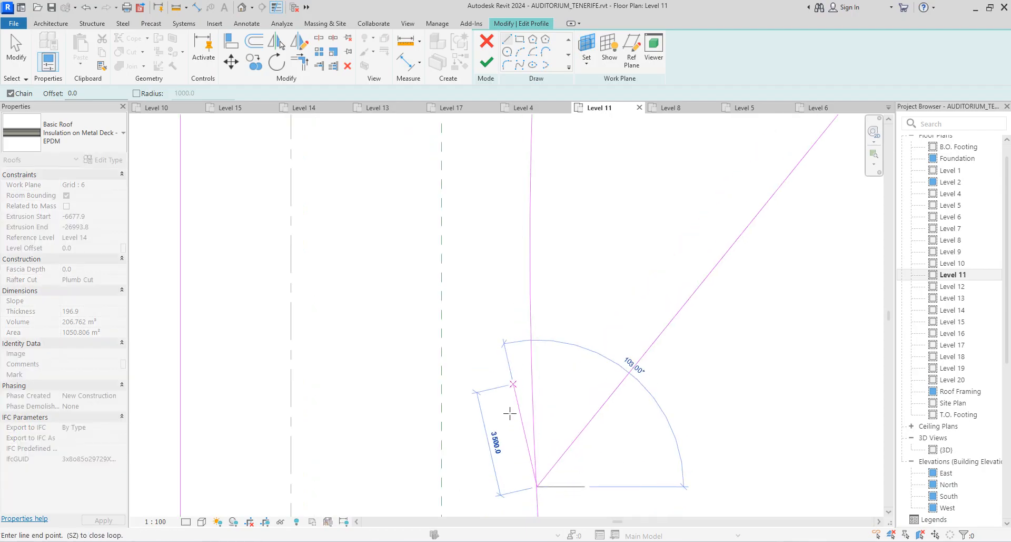
scroll(551, 390, "down", 4)
scroll(544, 311, "up", 6)
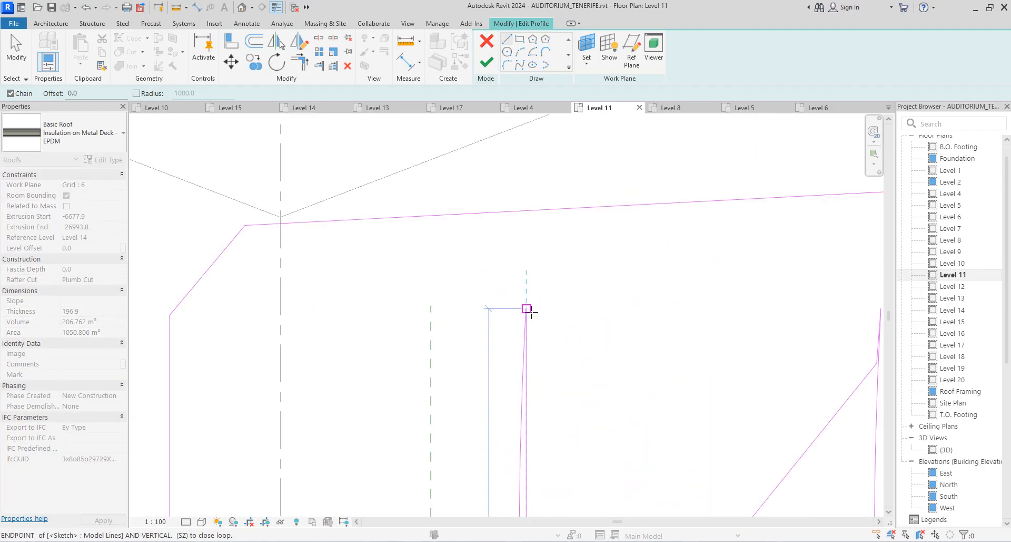
scroll(528, 306, "up", 5)
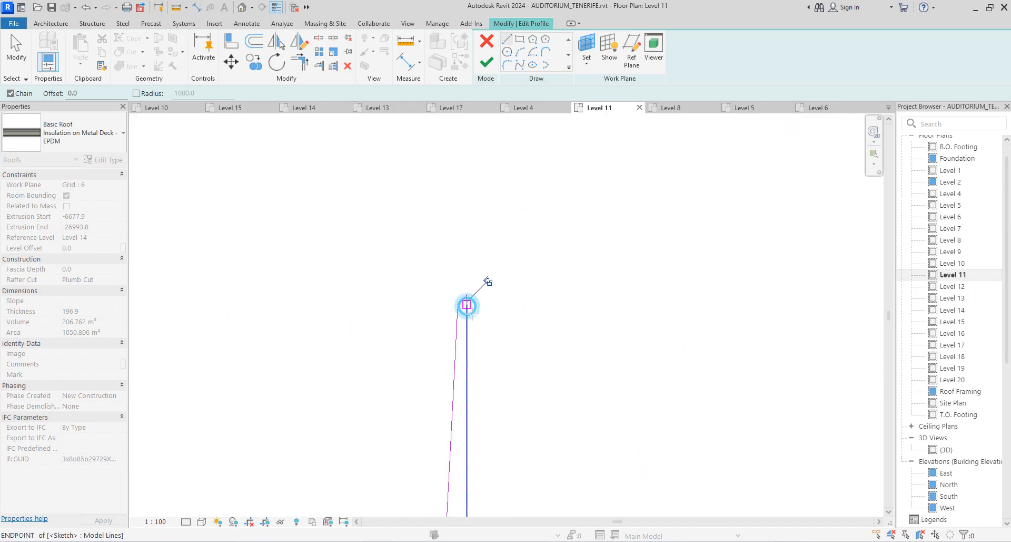
left_click(467, 305)
left_click(484, 61)
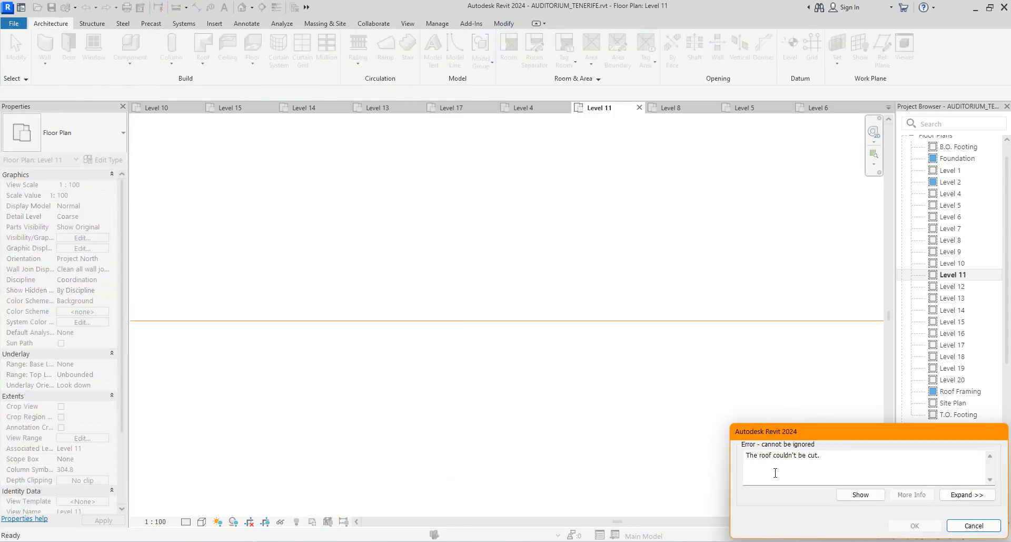
left_click(974, 525)
Delete the straight line joining the diagonal's lower end to the upper end of the left curved edge.
scroll(662, 338, "down", 3)
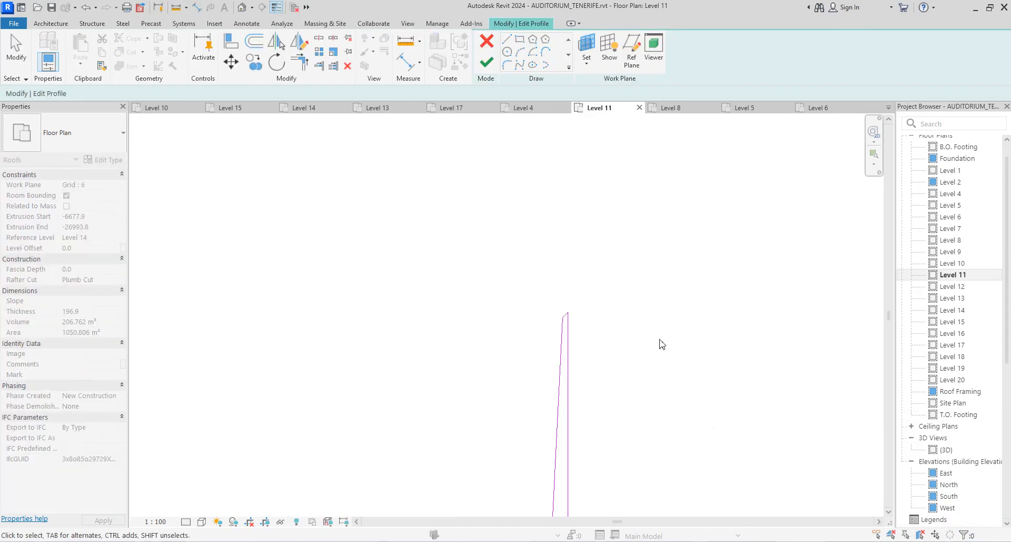
scroll(625, 344, "down", 2)
scroll(695, 414, "up", 2)
scroll(855, 301, "up", 3)
scroll(854, 306, "up", 3)
scroll(725, 179, "down", 10)
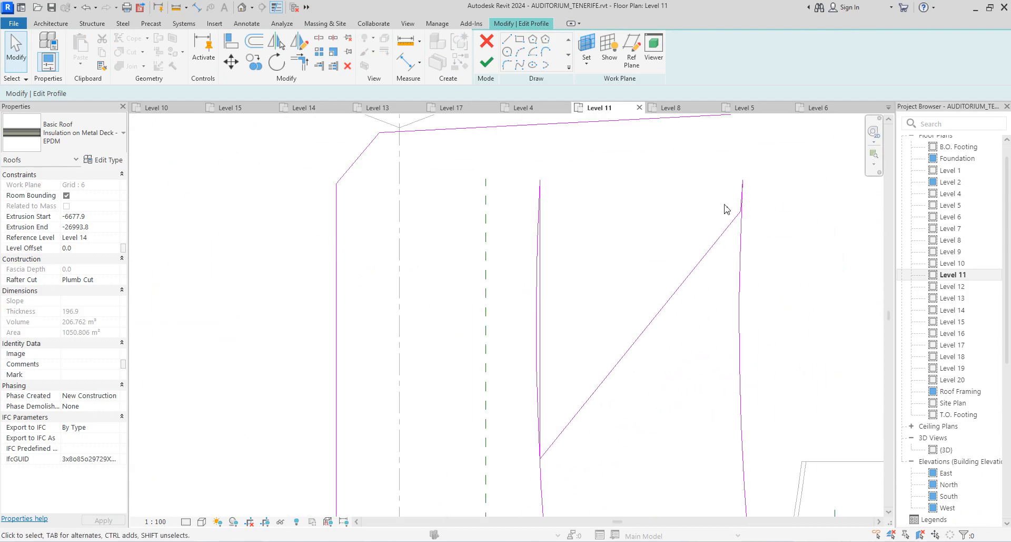
scroll(638, 324, "up", 2)
left_click(639, 280)
key("Delete")
Pull the diagonal's lower end inward, away from the left curved edge, making the line about 16800 long.
left_click(639, 309)
scroll(639, 316, "up", 1)
scroll(638, 320, "up", 2)
left_click_drag(629, 307, 652, 277)
scroll(654, 337, "down", 3)
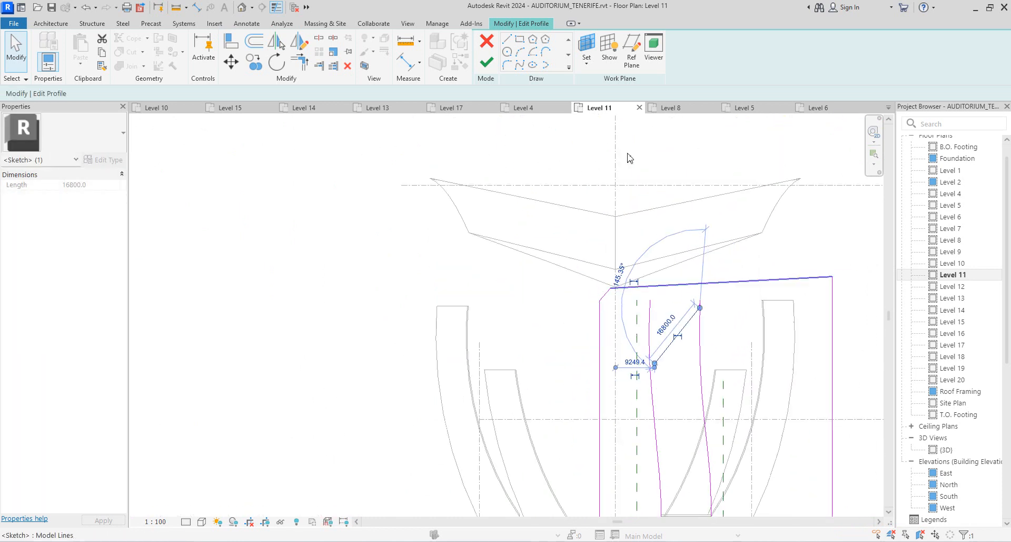
Draw a sloped profile line from the diagonal's shortened lower end to the upper end of the left curved edge.
left_click(509, 44)
left_click(655, 363)
scroll(649, 300, "up", 4)
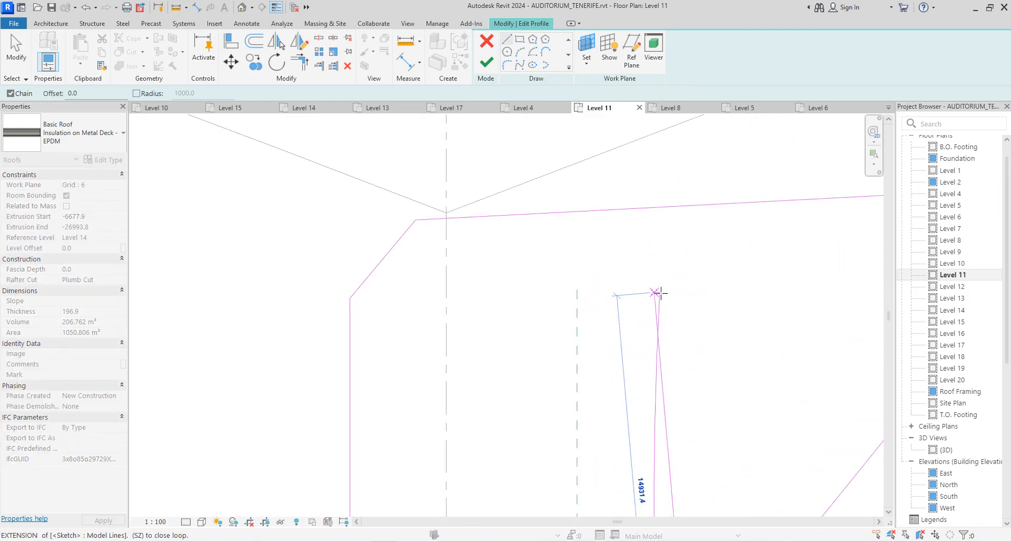
left_click(659, 292)
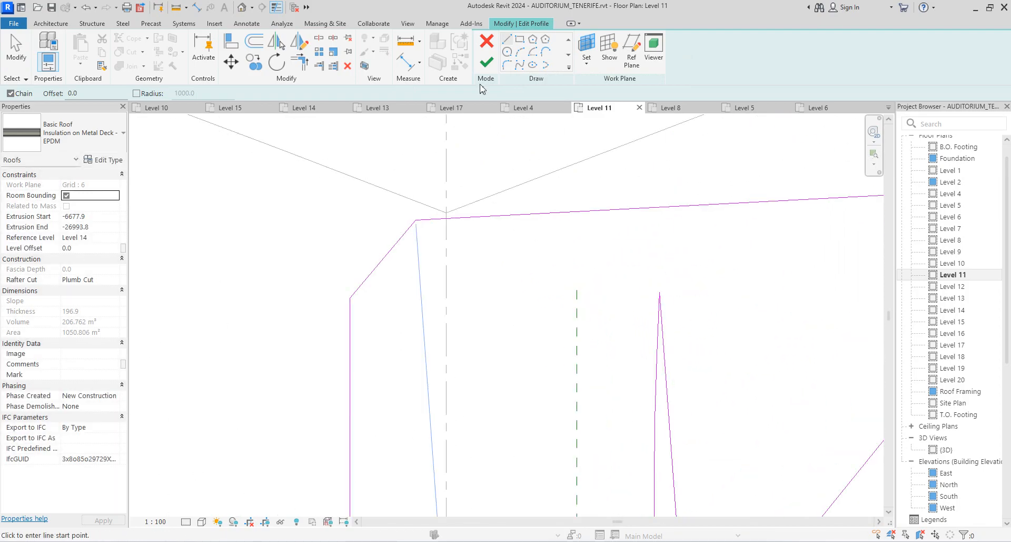
Try to finish the profile edit and examine the highlighted lines along the whole sketch.
left_click(487, 62)
scroll(595, 431, "down", 6)
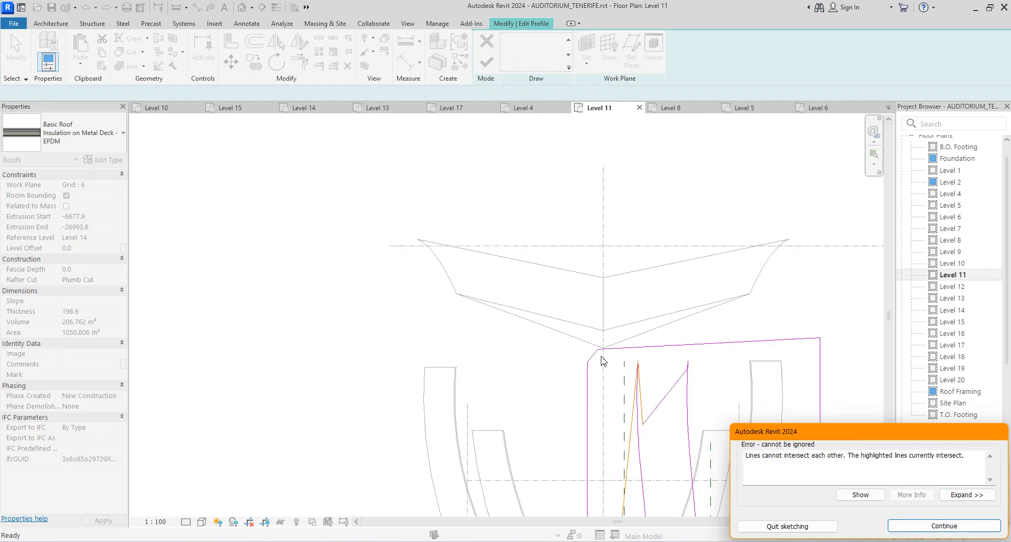
scroll(595, 431, "up", 2)
scroll(638, 258, "down", 4)
scroll(634, 399, "up", 3)
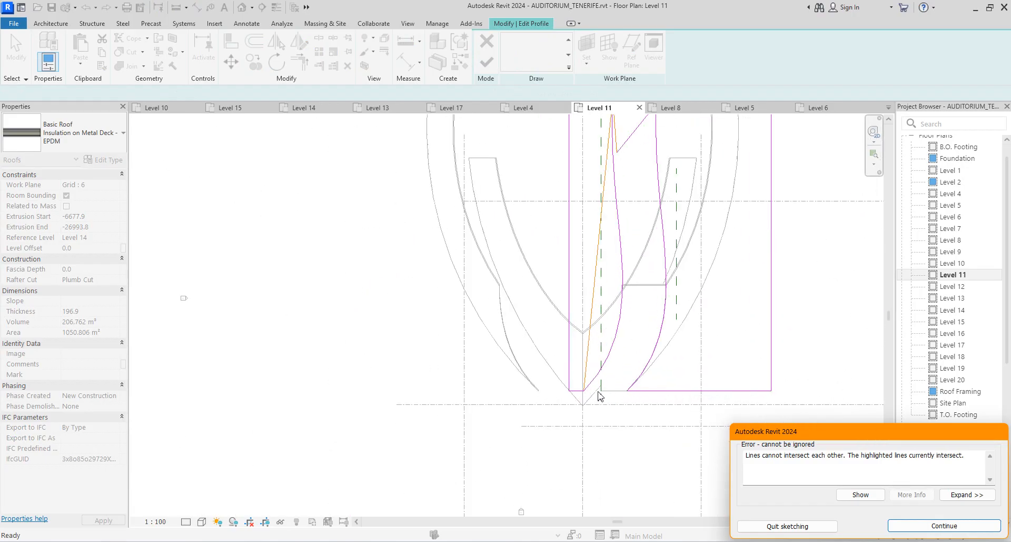
scroll(600, 393, "down", 3)
scroll(634, 257, "up", 6)
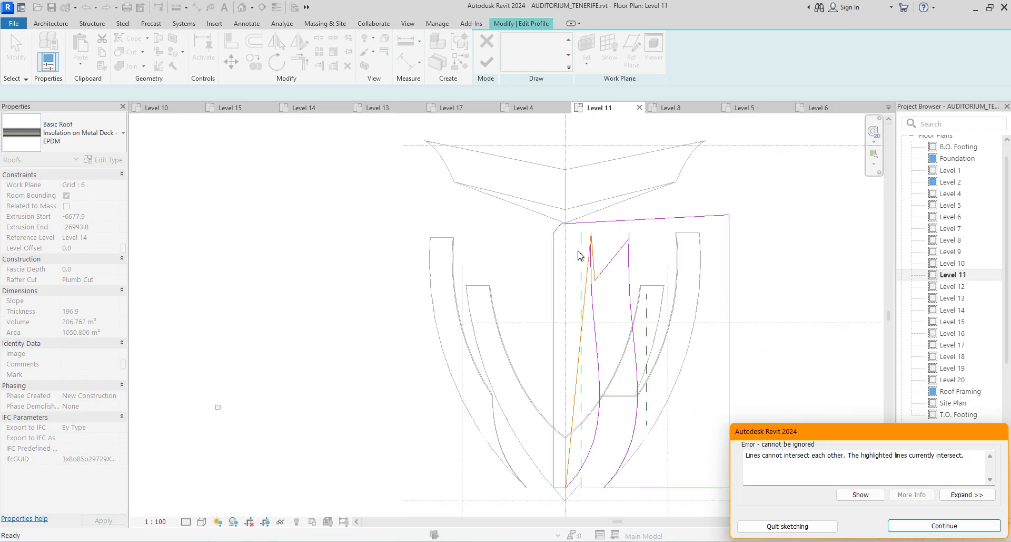
Dismiss the intersecting-lines error and draw a horizontal profile line joining the lower ends of the two curved edges.
scroll(727, 227, "up", 5)
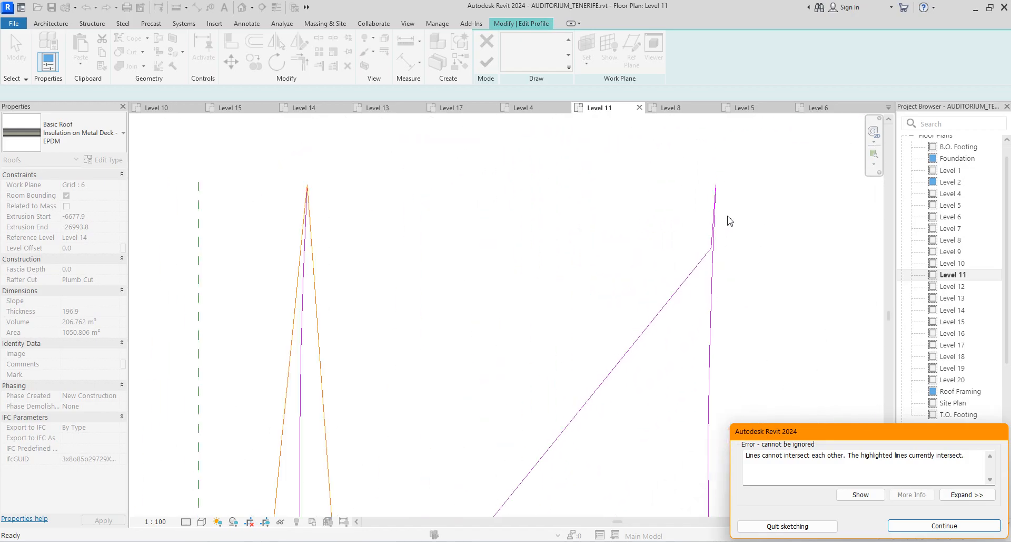
scroll(706, 217, "down", 6)
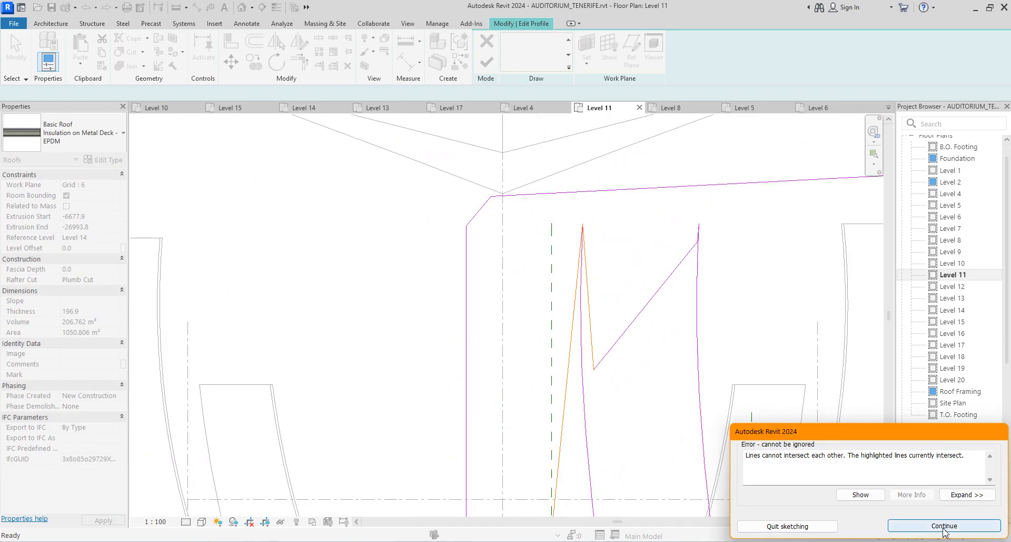
left_click(942, 525)
scroll(678, 266, "down", 5)
scroll(669, 428, "down", 3)
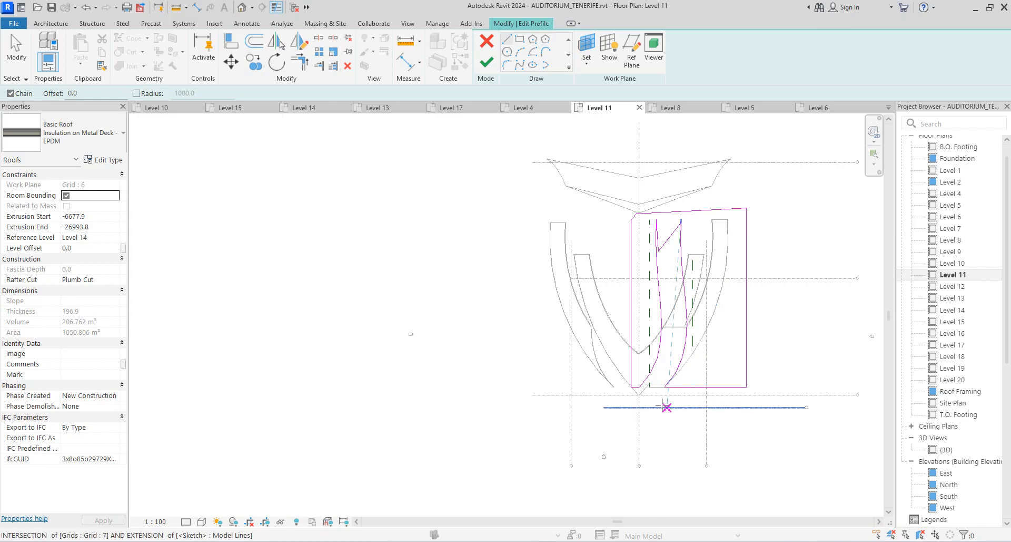
scroll(661, 395, "up", 1)
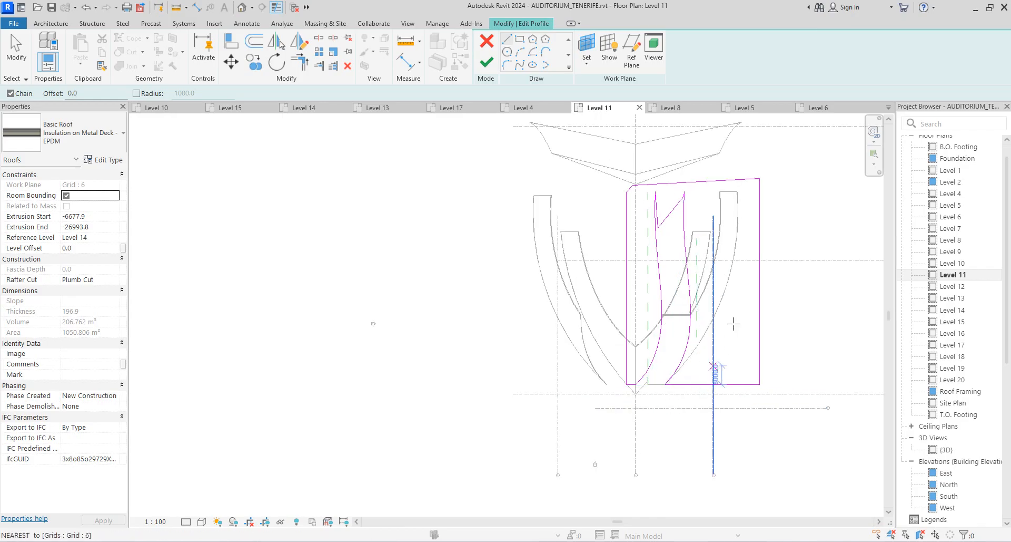
scroll(648, 398, "up", 3)
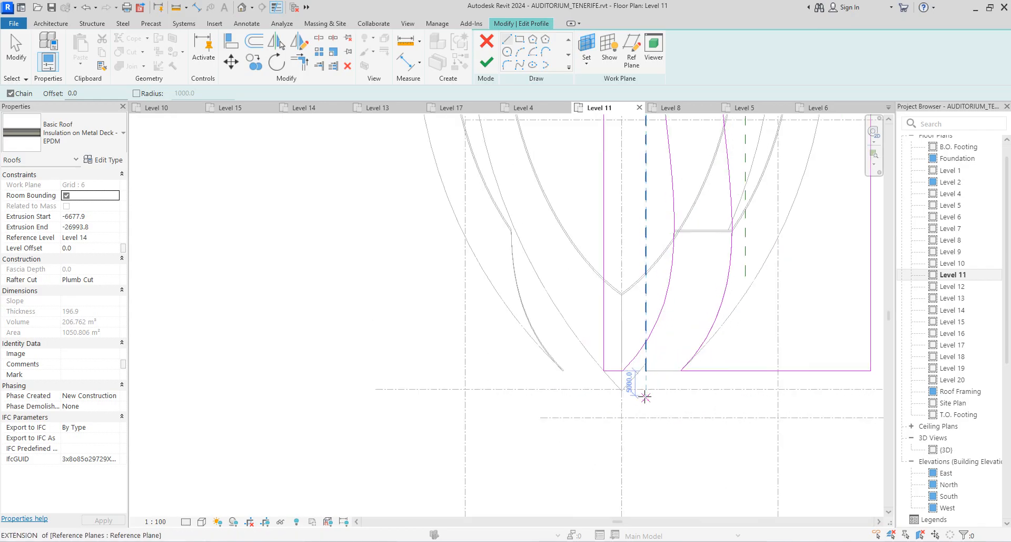
scroll(632, 389, "down", 2)
scroll(632, 389, "up", 4)
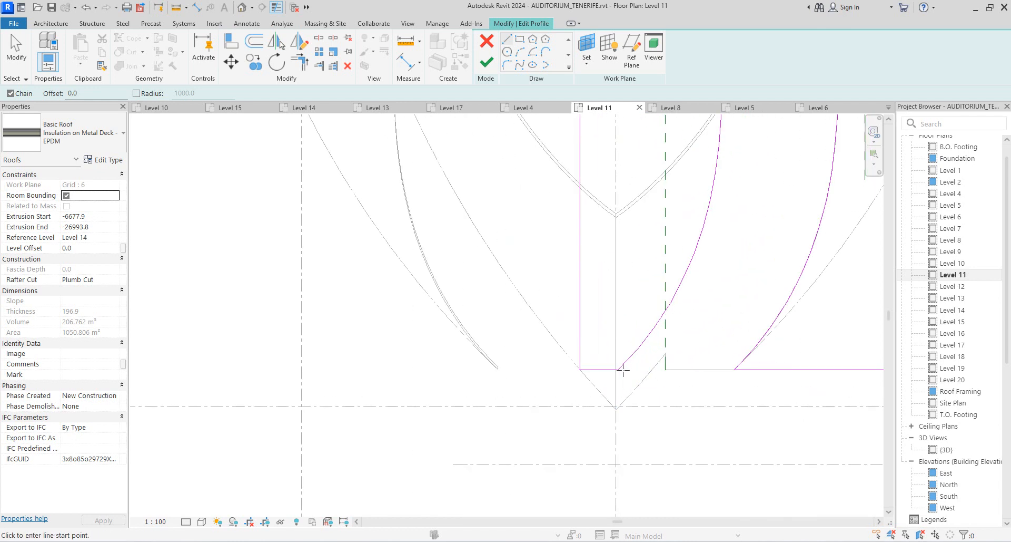
left_click(618, 369)
left_click(735, 369)
right_click(729, 304)
left_click(765, 311)
right_click(686, 319)
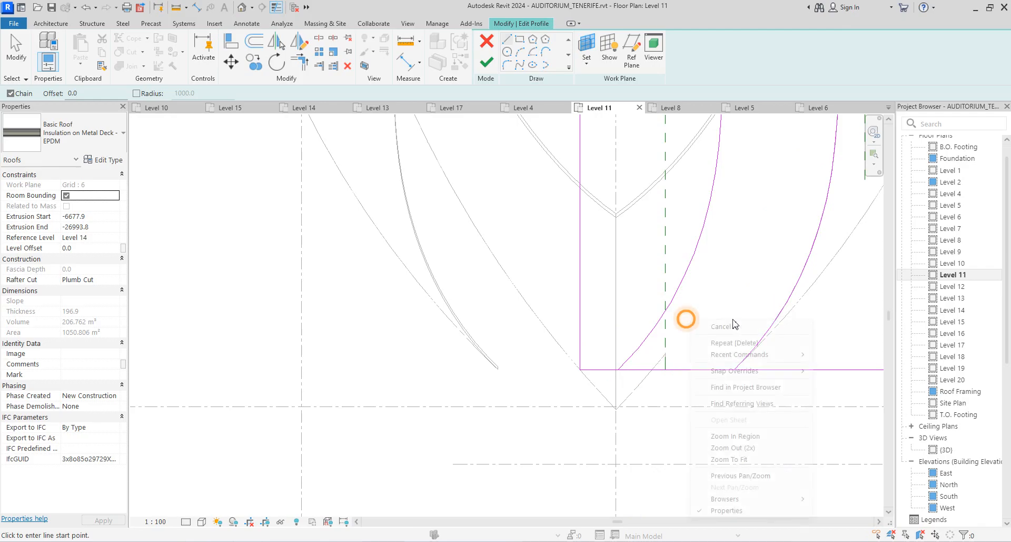
left_click(722, 325)
Delete the two bottom profile lines running outward from the curved edges' lower ends to the outer vertical lines.
left_click(599, 370)
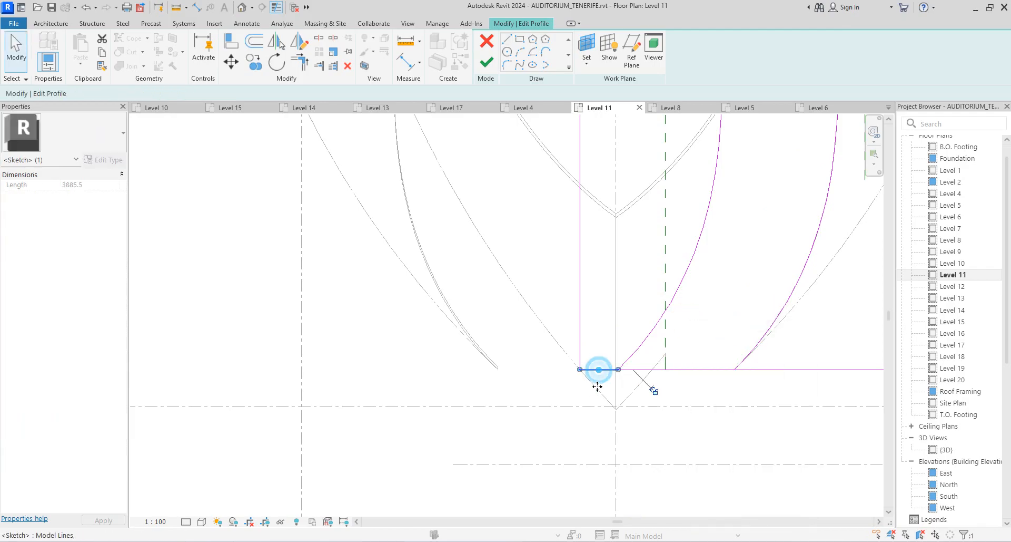
key("Delete")
left_click(768, 370)
key("Delete")
Extend the right outer vertical line down to Grid 7, making it about 88800 long.
scroll(605, 373, "down", 3)
left_click(827, 368)
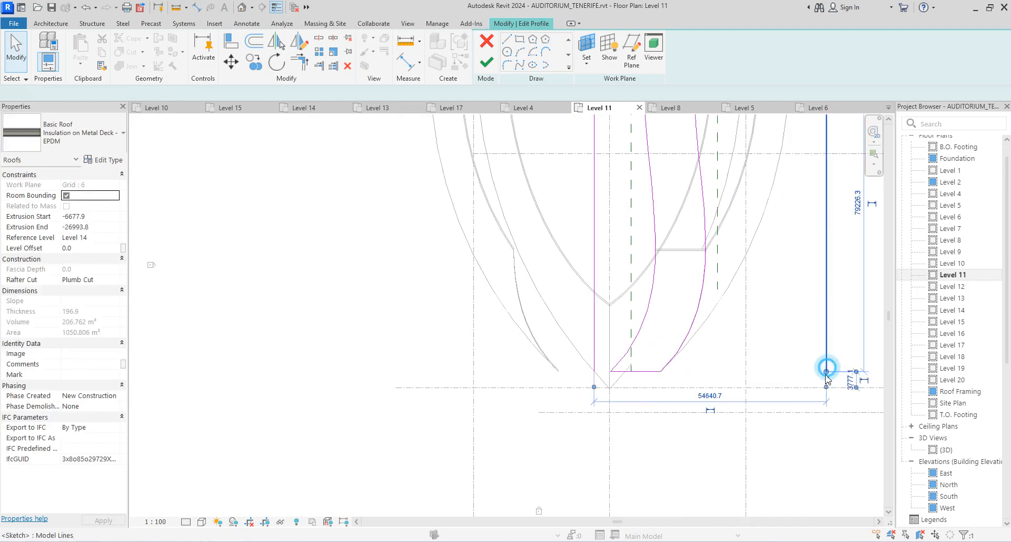
left_click_drag(827, 372, 826, 412)
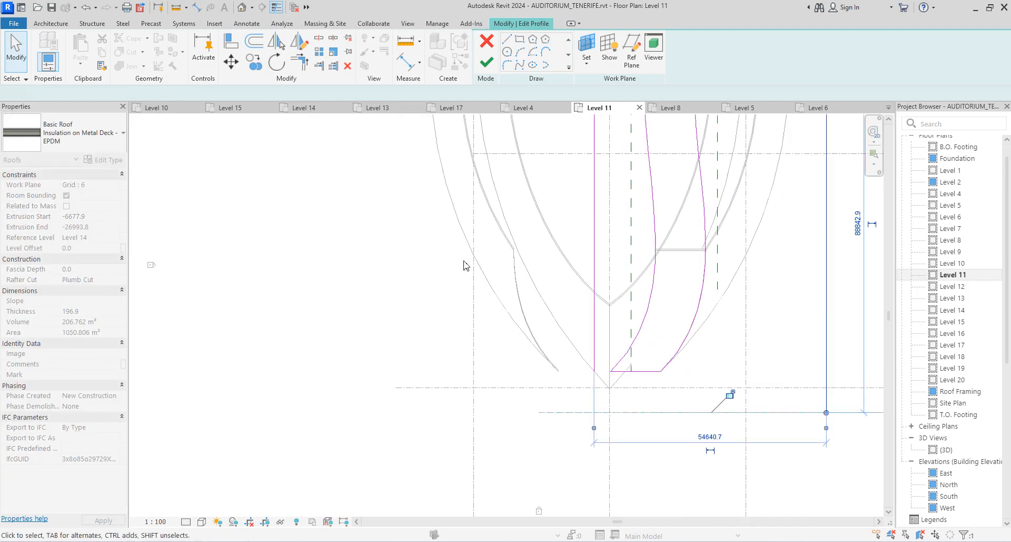
Draw a vertical line about 9600 long from the left outer line to Grid 7 and a horizontal line about 54600 long to the right outer line.
left_click(507, 40)
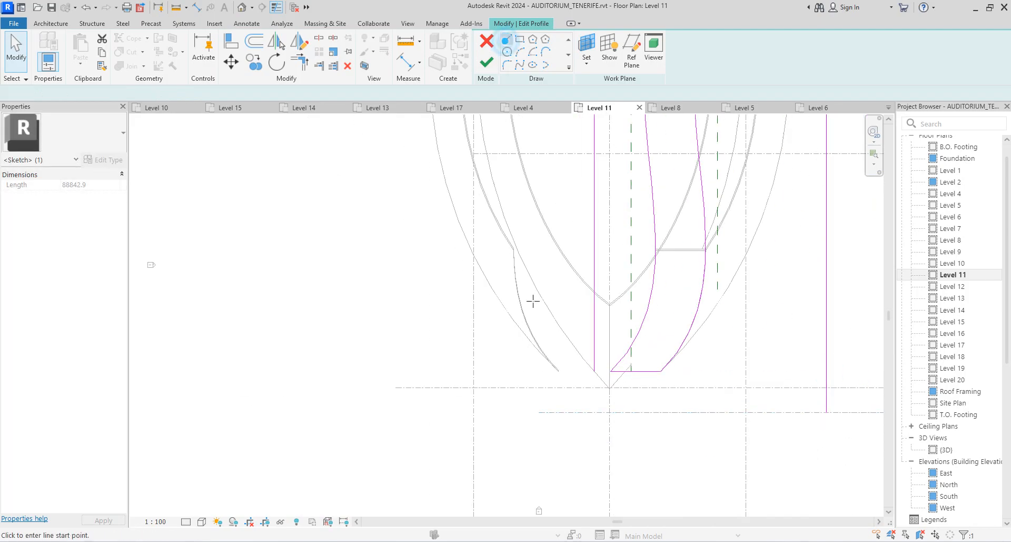
left_click(594, 369)
left_click(594, 412)
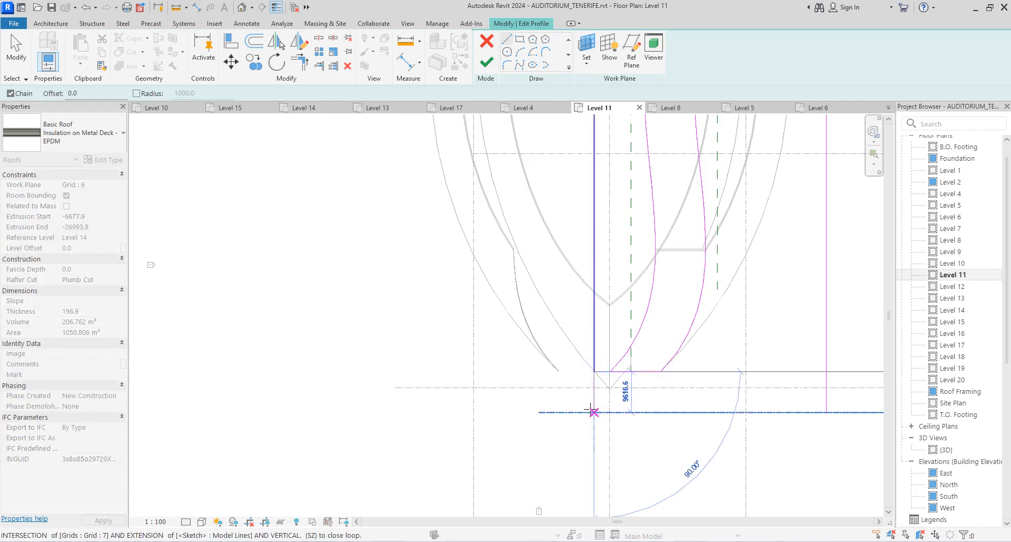
left_click(827, 412)
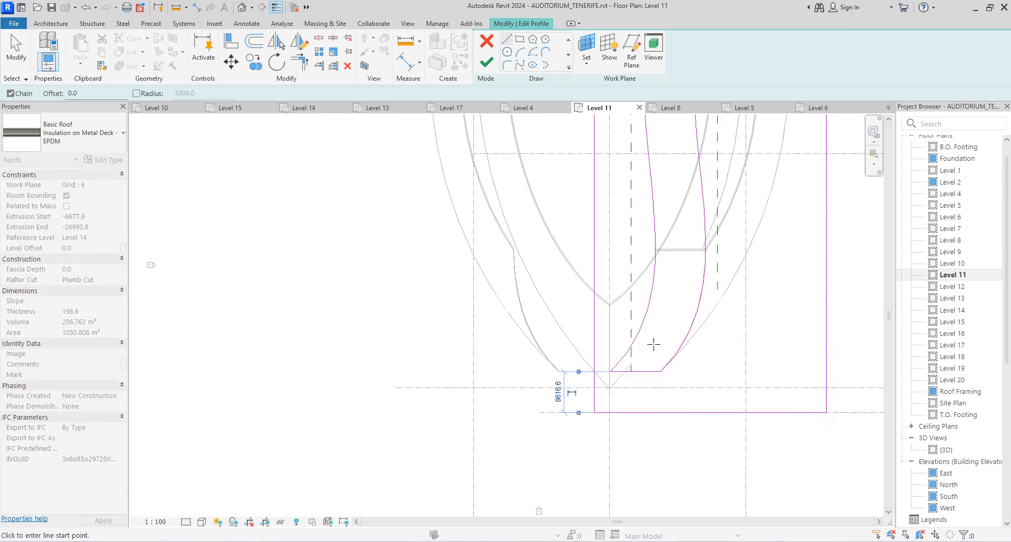
Try to finish the profile edit, examine the highlighted intersecting lines from the lower to the upper end, and return to the sketch.
left_click(487, 63)
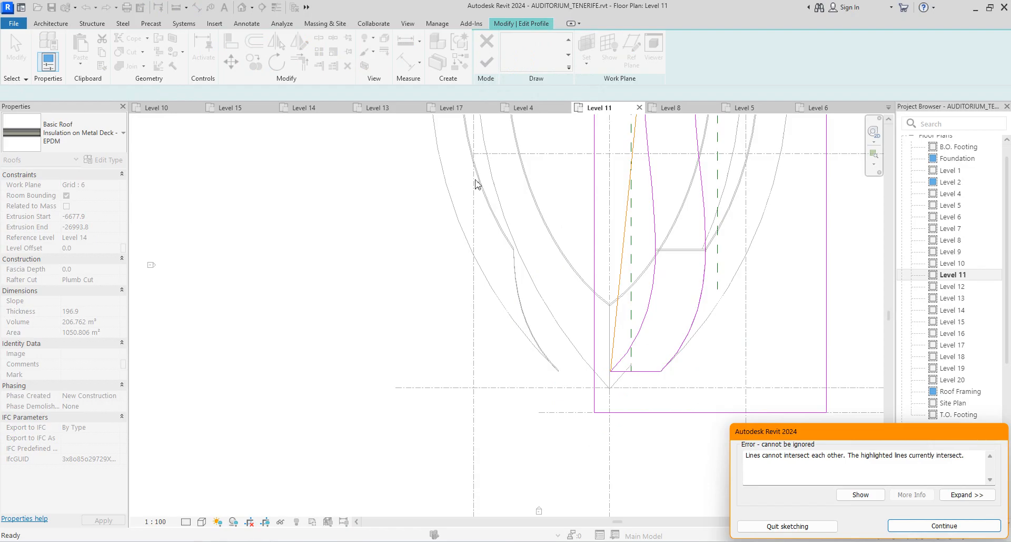
scroll(488, 265, "down", 3)
scroll(564, 192, "up", 3)
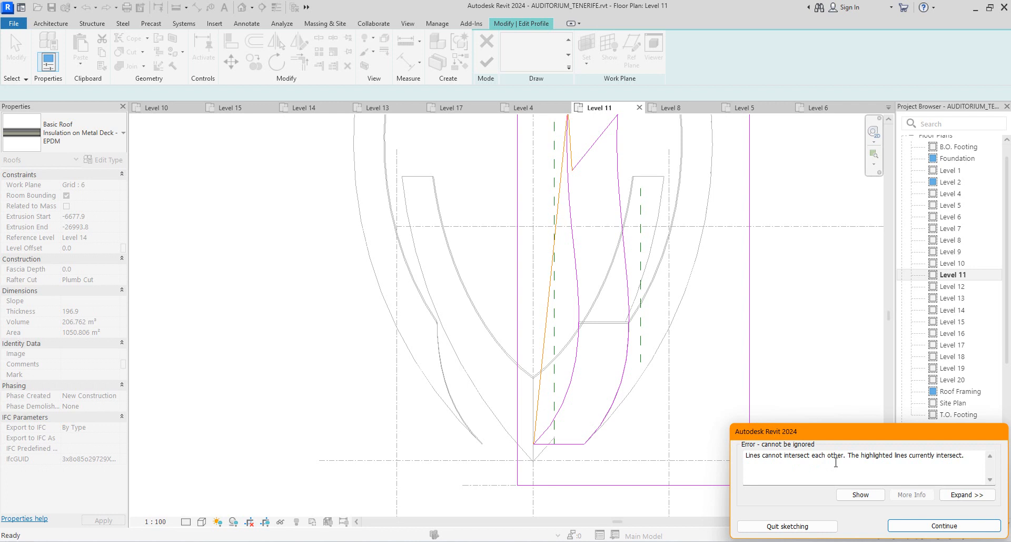
scroll(556, 379, "down", 2)
scroll(556, 239, "up", 6)
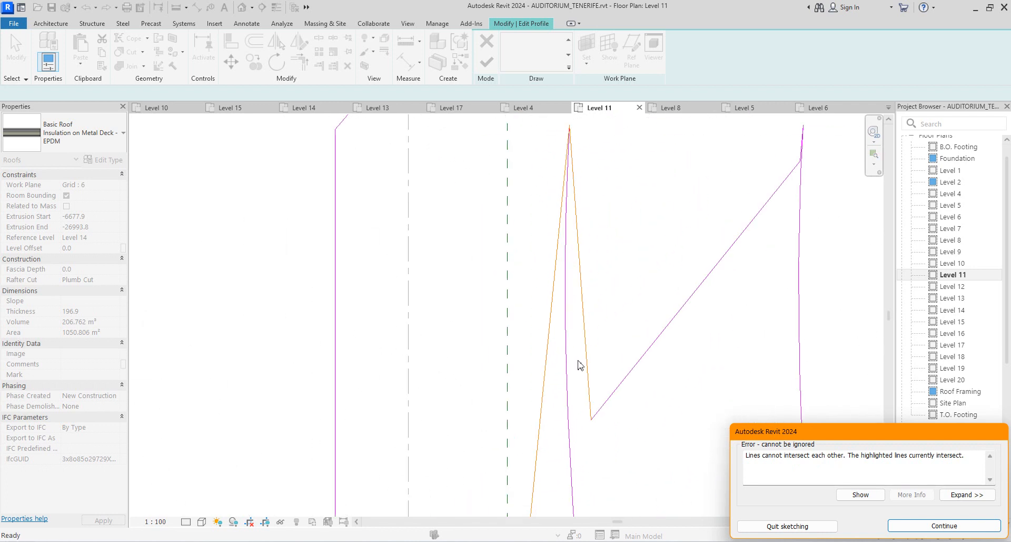
scroll(548, 123, "down", 2)
scroll(571, 119, "up", 2)
scroll(609, 237, "down", 4)
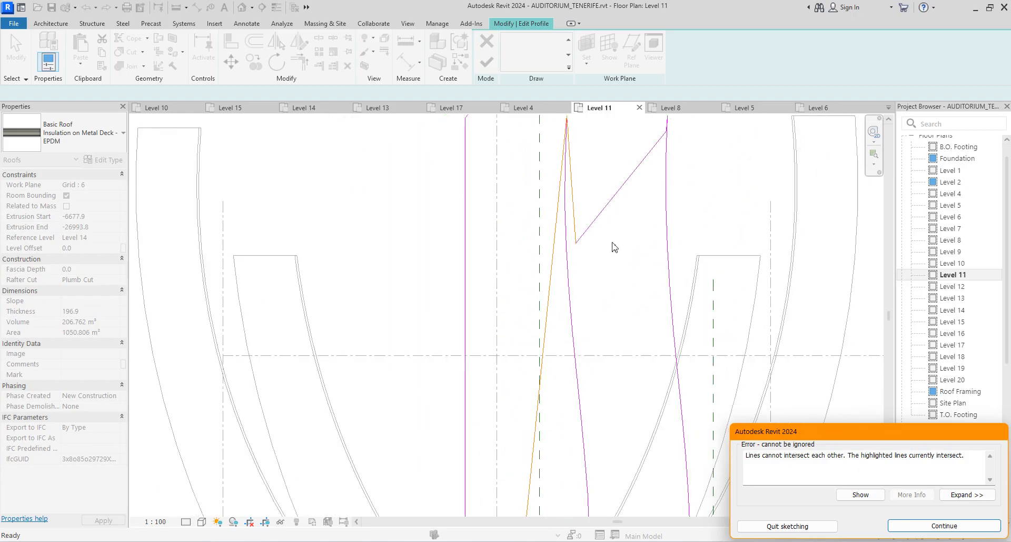
left_click(946, 526)
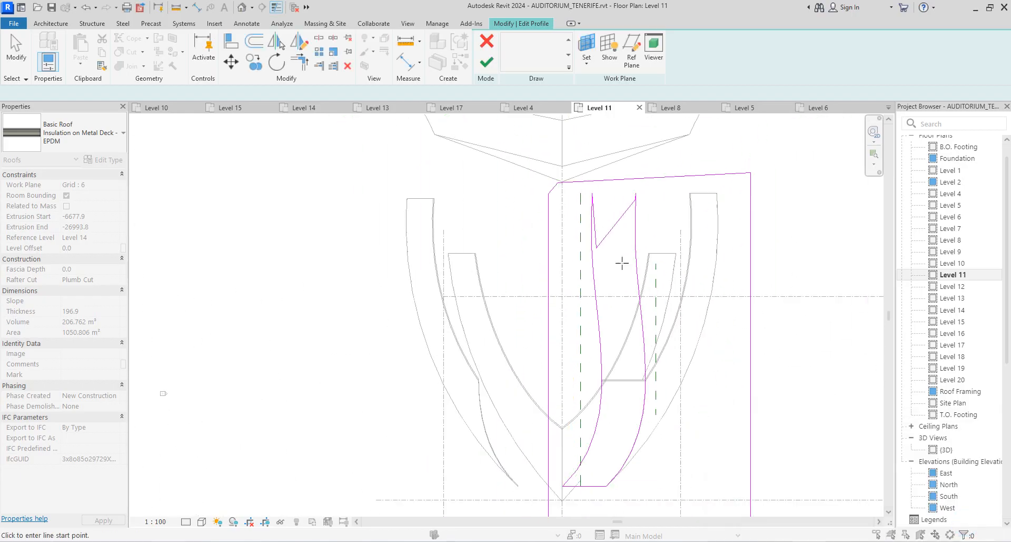
Try moving the left curved edge's lower end past the right curved edge's lower end, and undo the move.
scroll(560, 448, "up", 3)
right_click(573, 340)
left_click(601, 348)
scroll(606, 352, "down", 2)
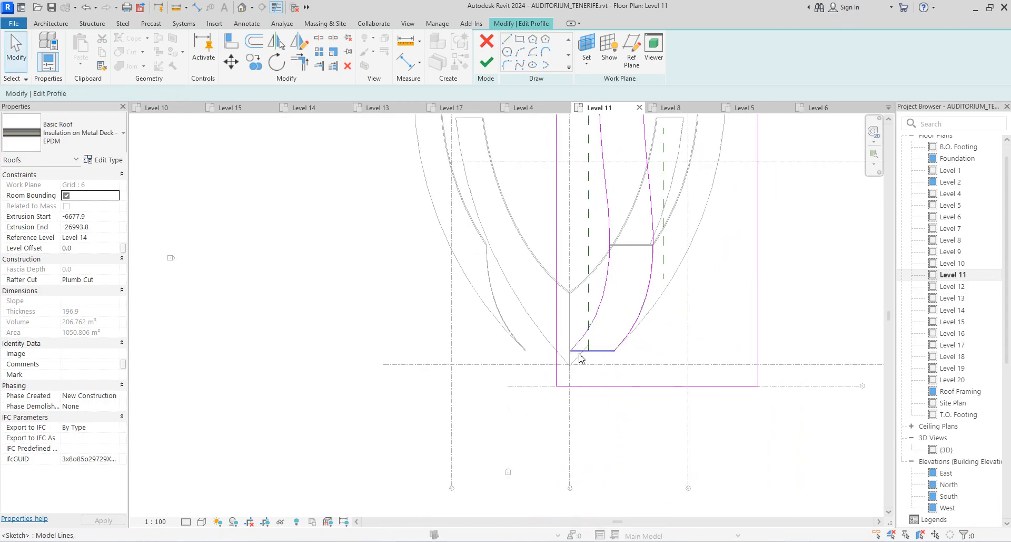
scroll(579, 352, "up", 2)
left_click_drag(560, 320, 613, 387)
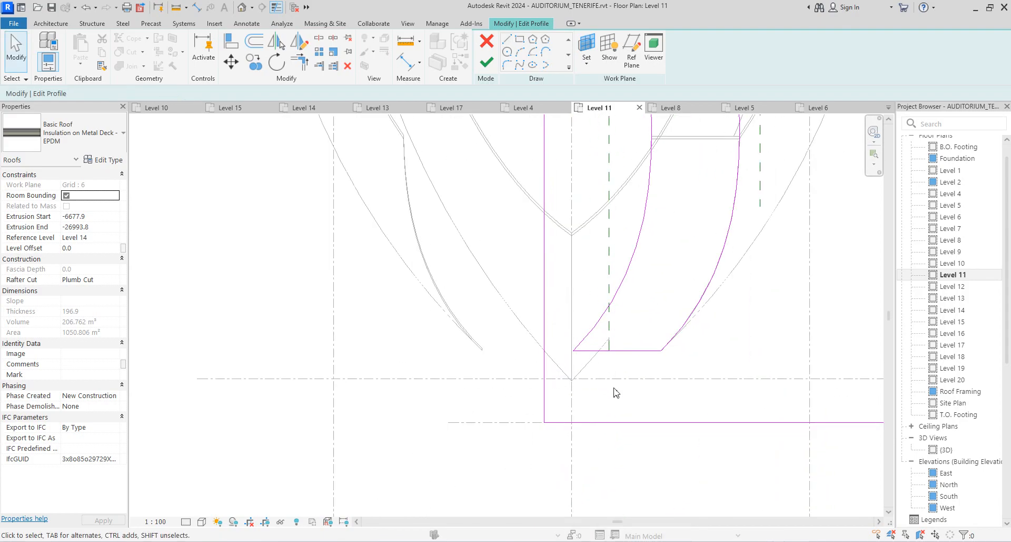
left_click_drag(581, 289, 680, 387)
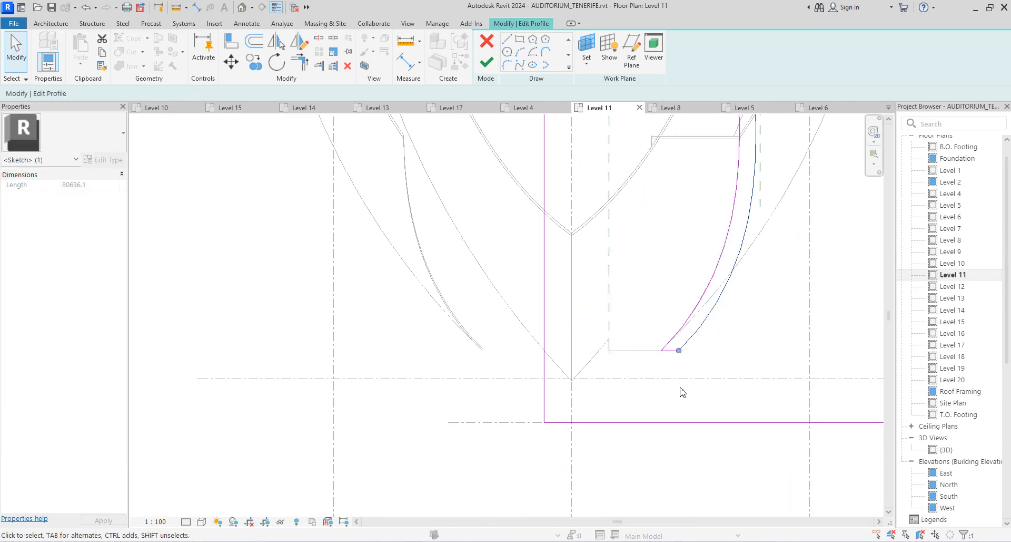
key("ctrl+z")
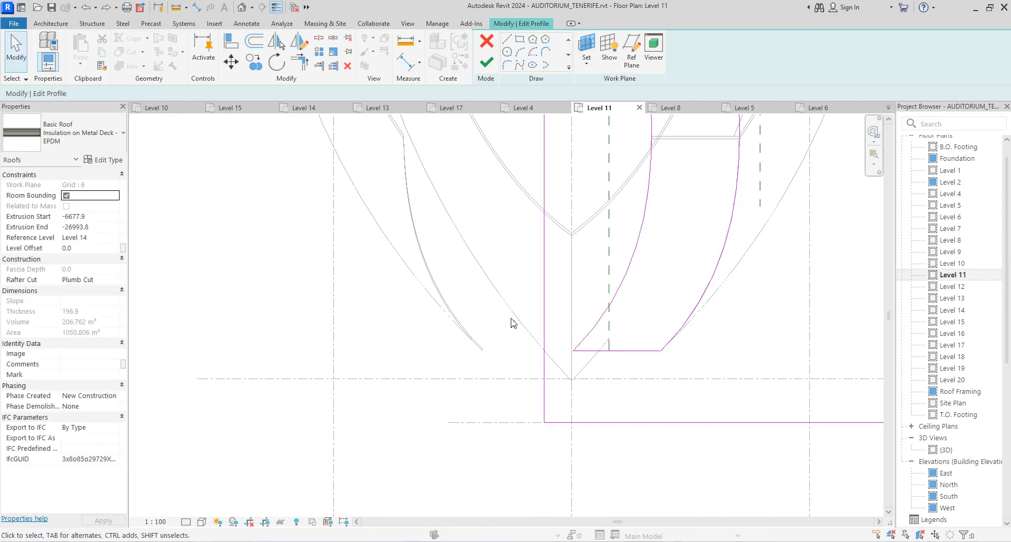
Examine the upper joint of the left curved edge and the sloped line up close, and try to finish the profile edit.
scroll(606, 377, "down", 4)
scroll(616, 217, "up", 2)
scroll(616, 217, "up", 2)
left_click(631, 241)
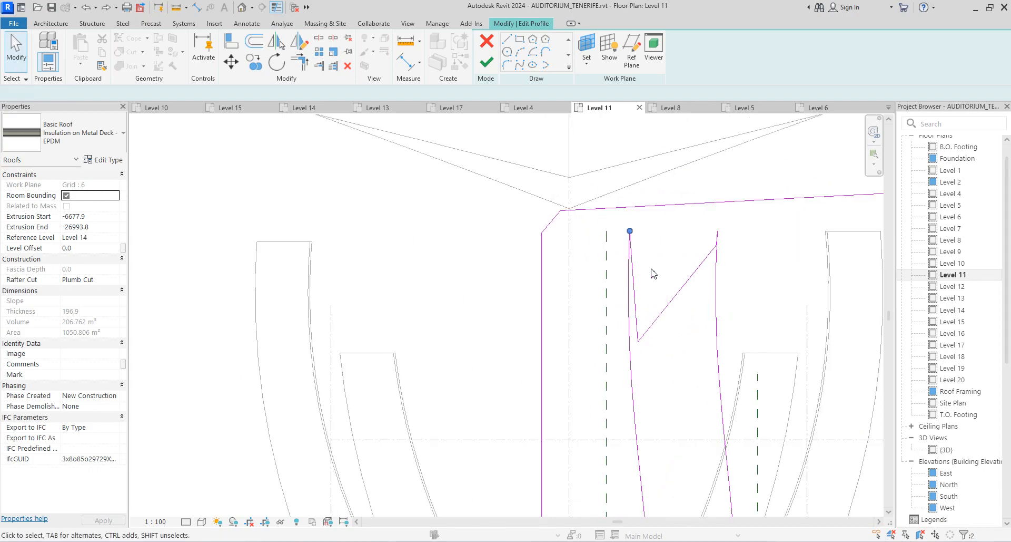
scroll(639, 243, "up", 5)
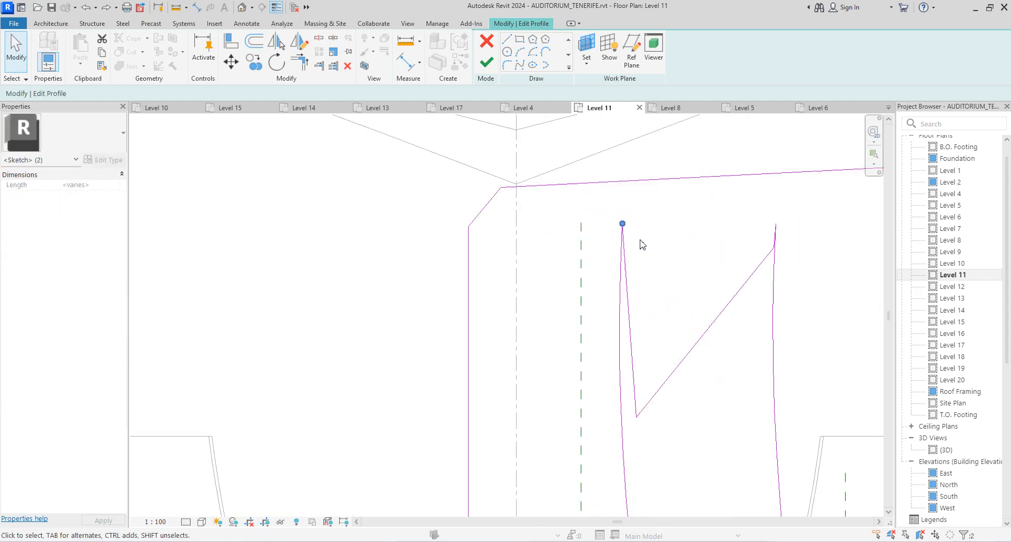
key("Escape")
scroll(598, 196, "up", 5)
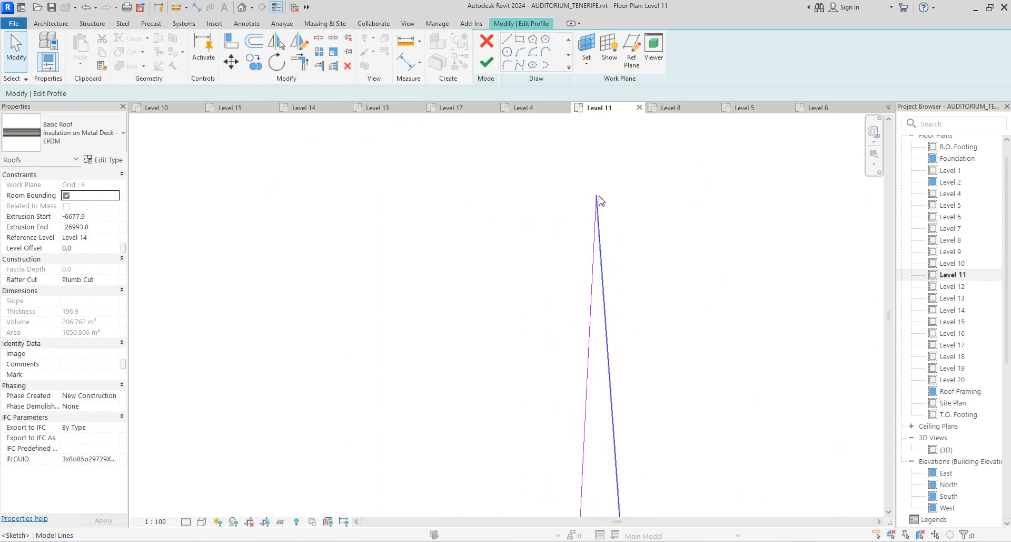
scroll(600, 187, "up", 2)
scroll(550, 170, "up", 3)
scroll(581, 171, "down", 4)
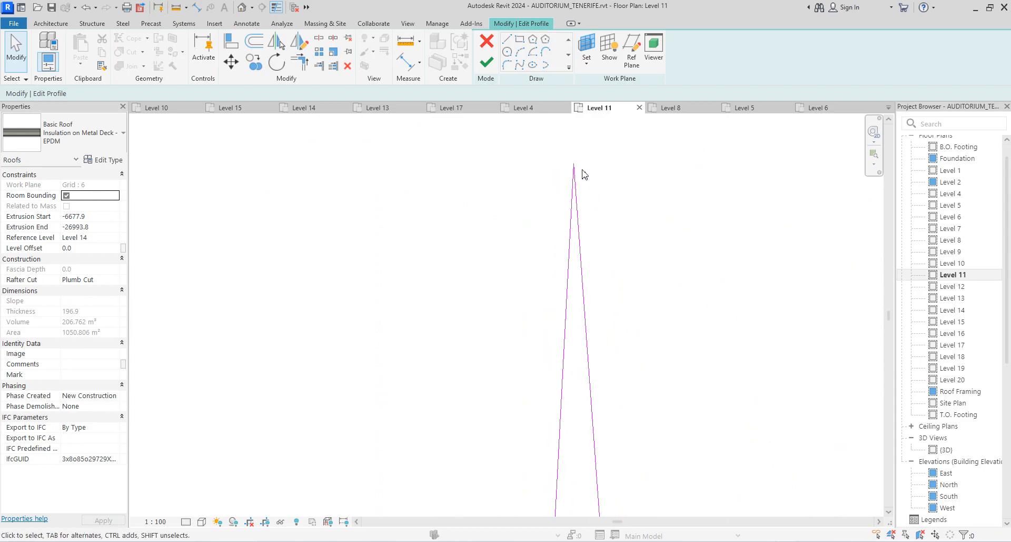
left_click(486, 61)
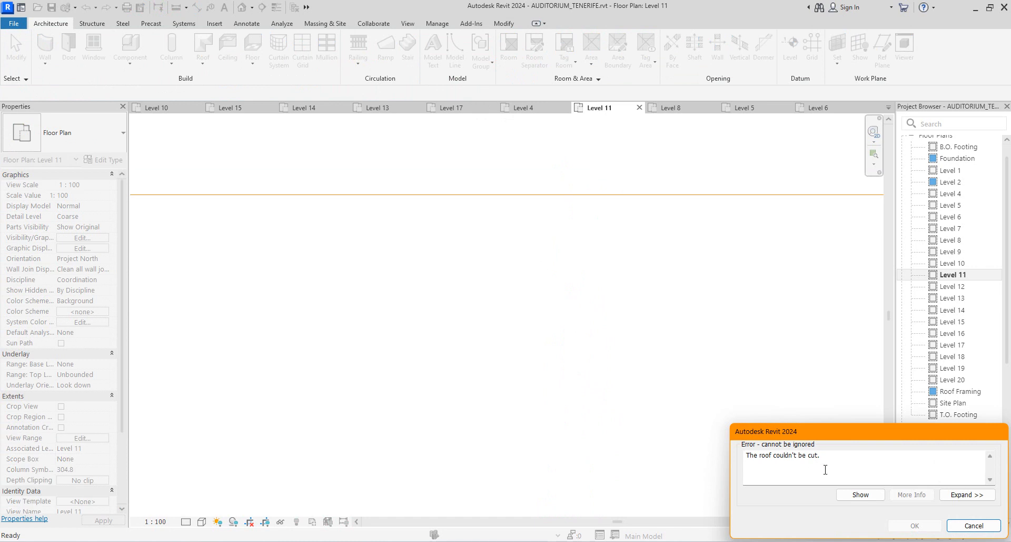
left_click(962, 527)
Delete the diagonal and the sloped line between the upper ends of the two curved edges.
scroll(505, 300, "down", 4)
scroll(511, 316, "down", 5)
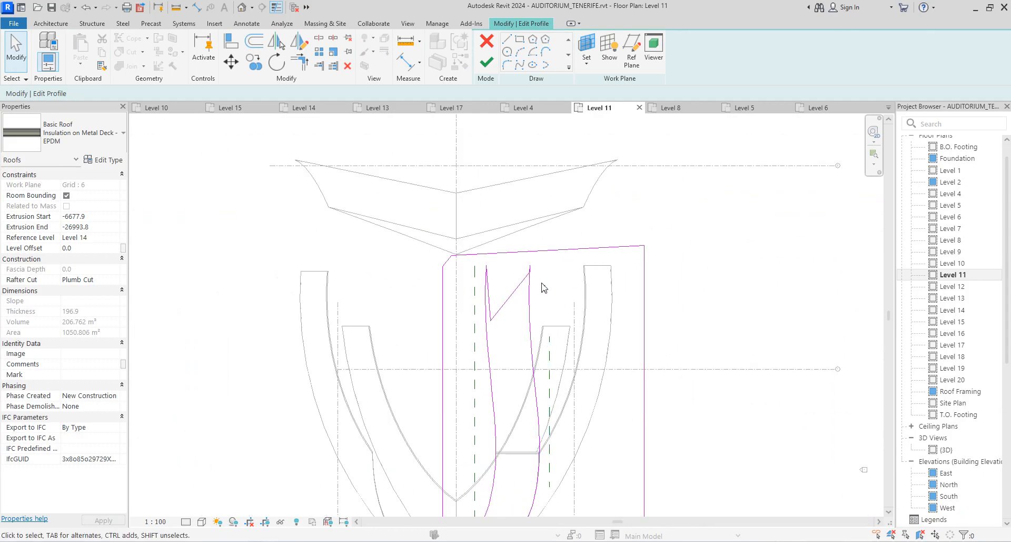
scroll(513, 337, "up", 3)
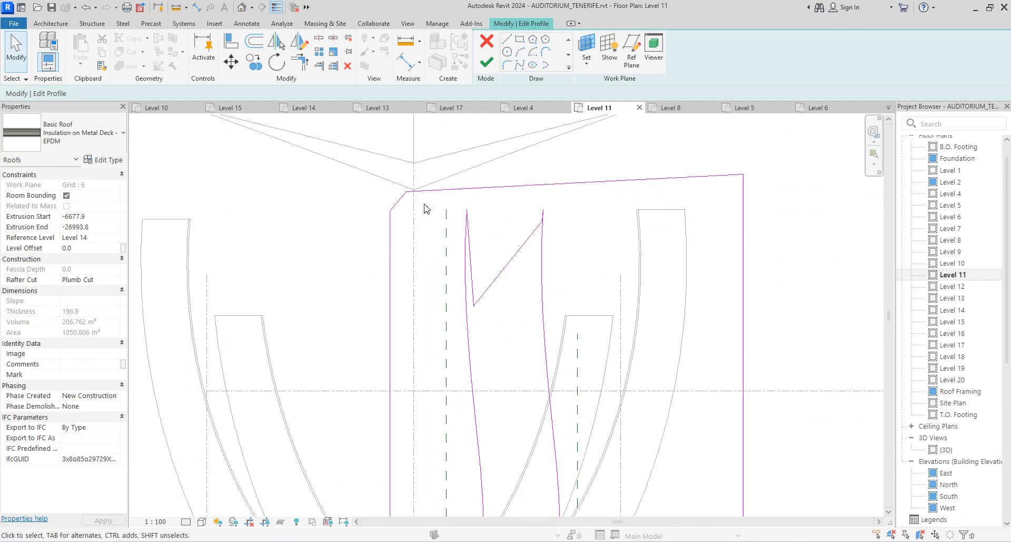
scroll(427, 208, "up", 1)
left_click_drag(424, 203, 599, 350)
key("Escape")
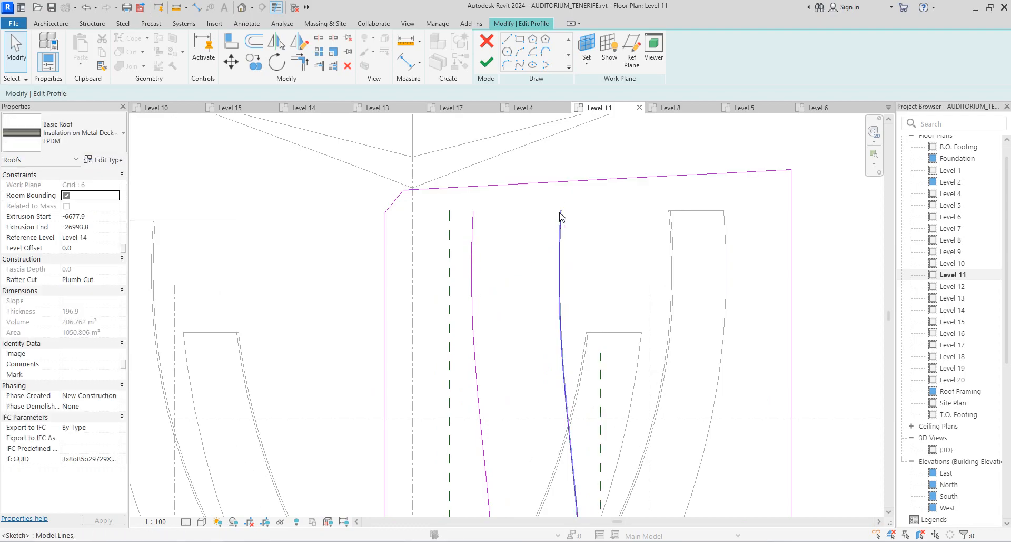
Draw vertical profile lines from the upper ends of both curved edges up to the sloped outer top line.
left_click(509, 41)
left_click(561, 210)
left_click(561, 182)
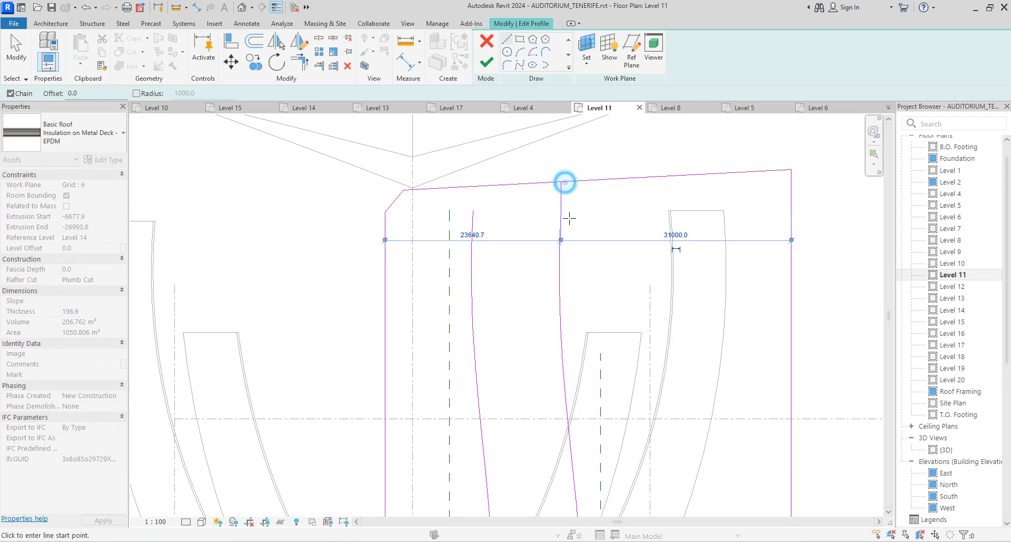
left_click(473, 210)
left_click(473, 186)
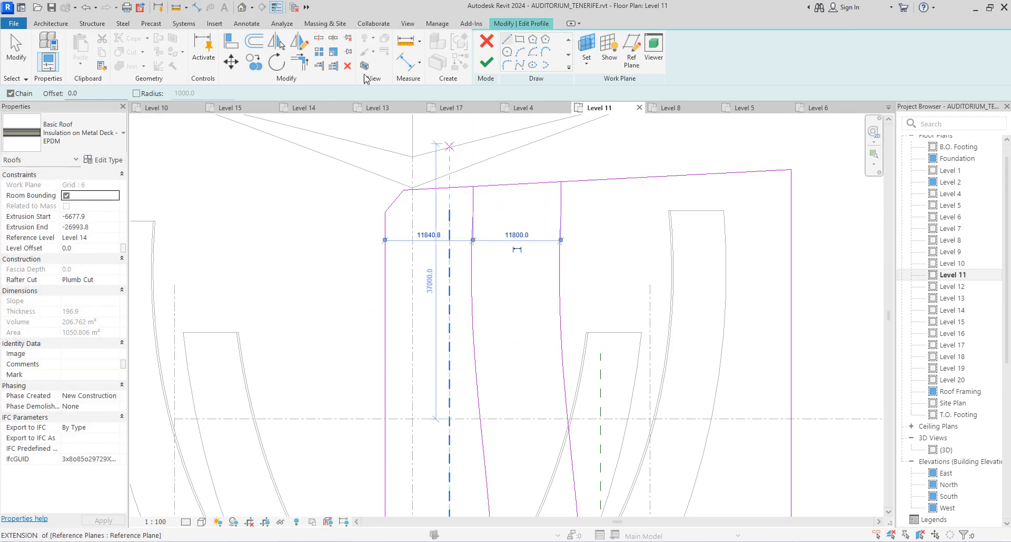
Split the sloped outer top line between the two new vertical lines.
left_click(299, 62)
left_click(474, 197)
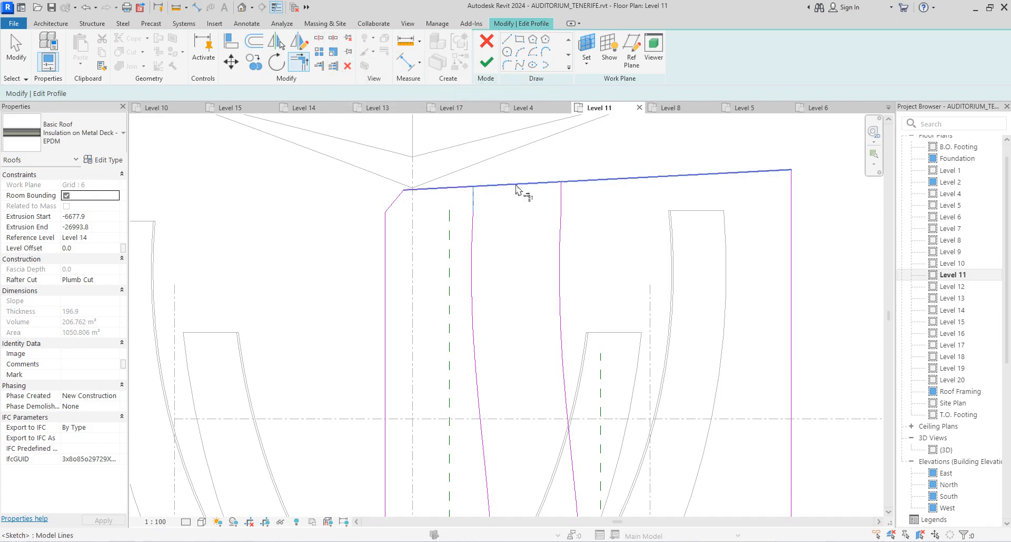
left_click(319, 38)
left_click(523, 183)
Trim the split top line's outer parts to the left and right vertical lines, forming corners with each.
left_click(303, 63)
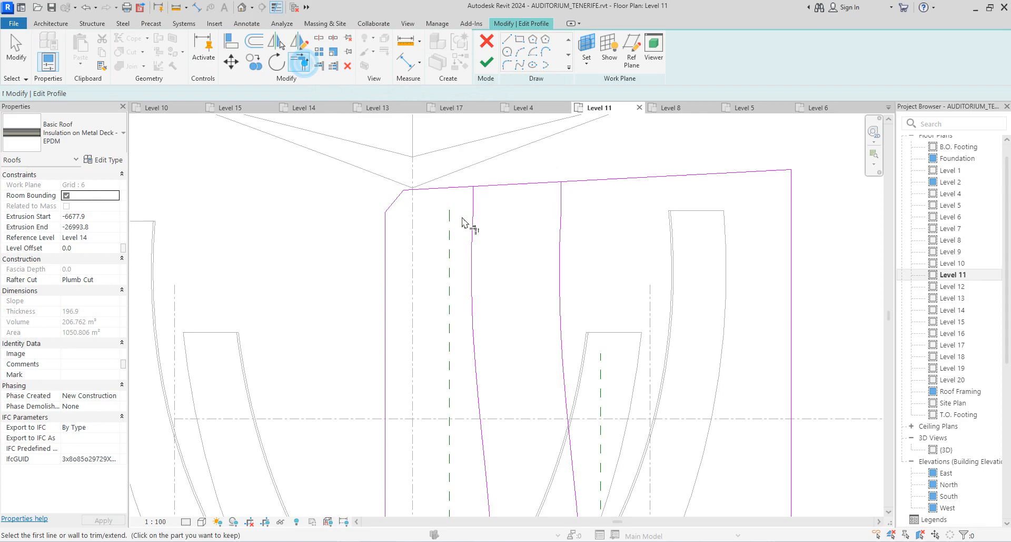
left_click(463, 191)
left_click(562, 192)
left_click(582, 183)
scroll(561, 178, "down", 6)
scroll(533, 298, "up", 6)
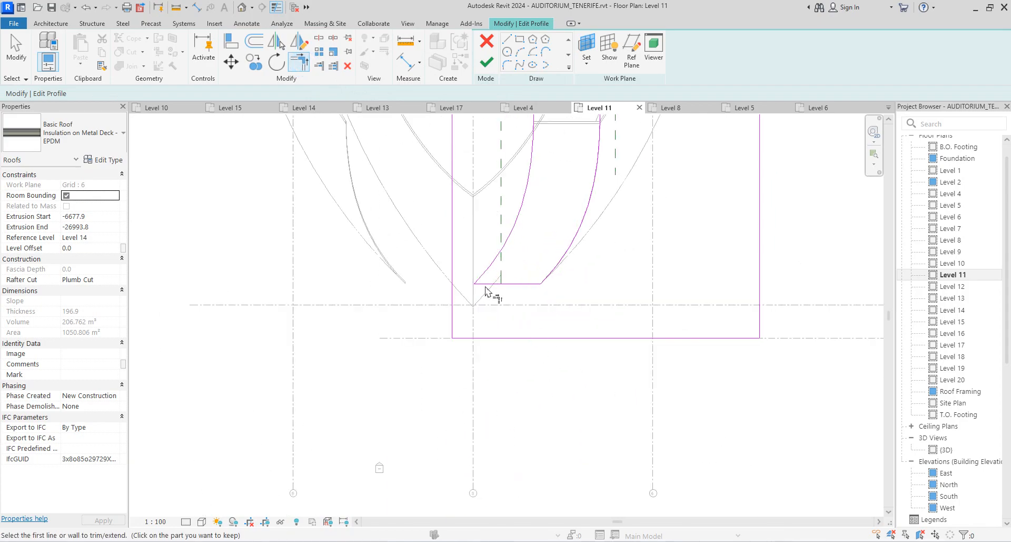
Extend the line joining the curves' lower ends to the right vertical line as a corner, and start it at the right curve's lower end.
left_click(507, 41)
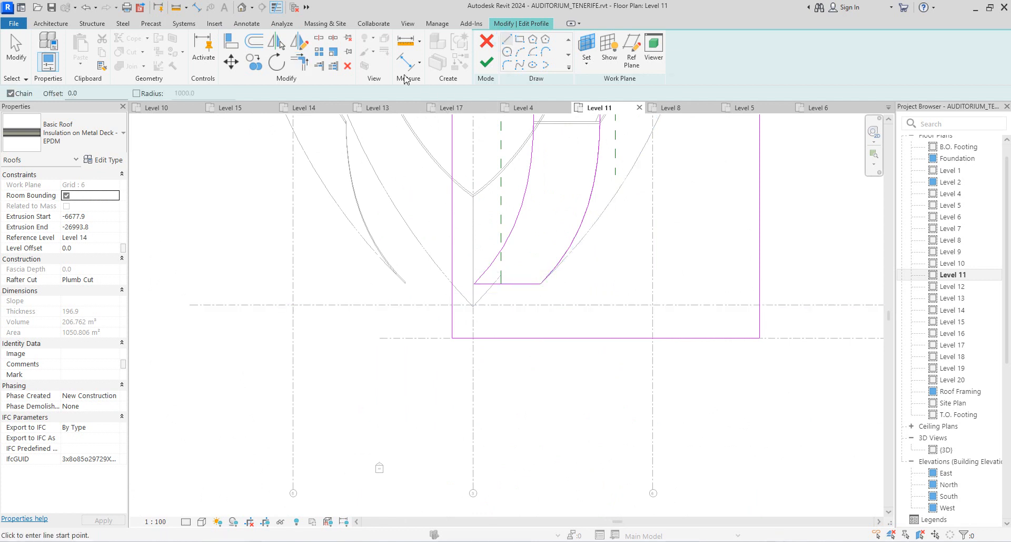
left_click(299, 62)
left_click(527, 283)
left_click(759, 269)
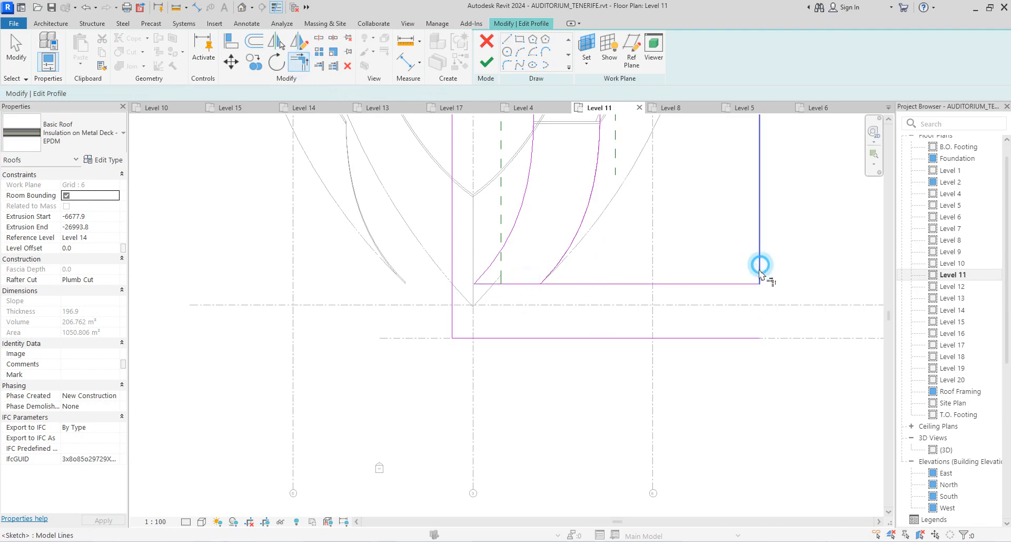
left_click(582, 284)
scroll(560, 280, "up", 2)
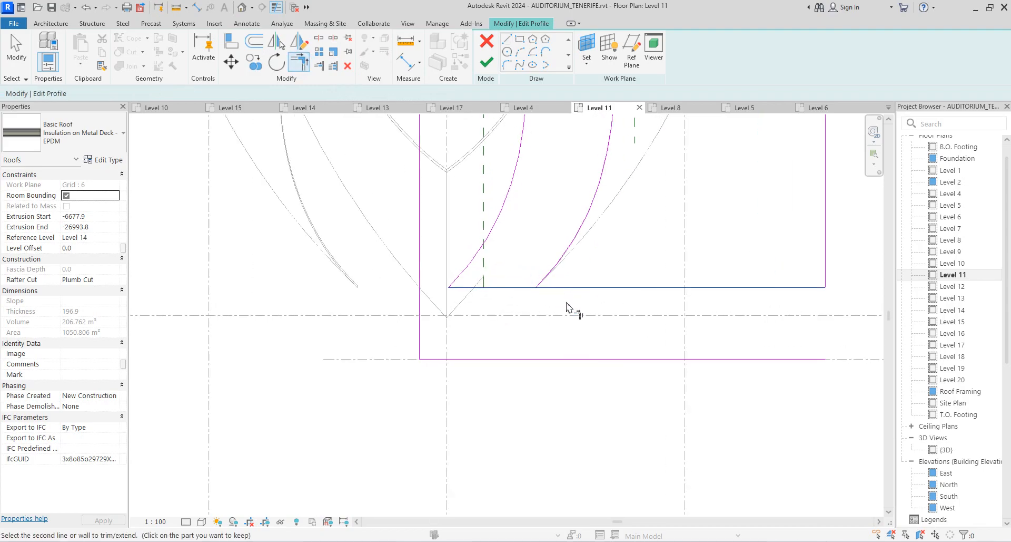
left_click(509, 293)
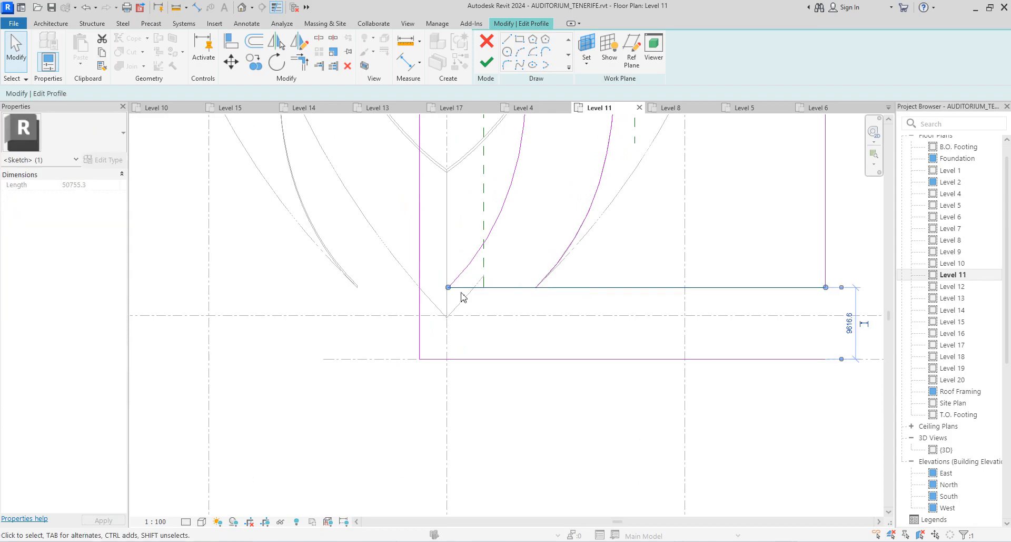
left_click_drag(449, 287, 536, 287)
Reattach the lowest horizontal line's right end to the left curve's lower end and finish the opening profile.
left_click(499, 358)
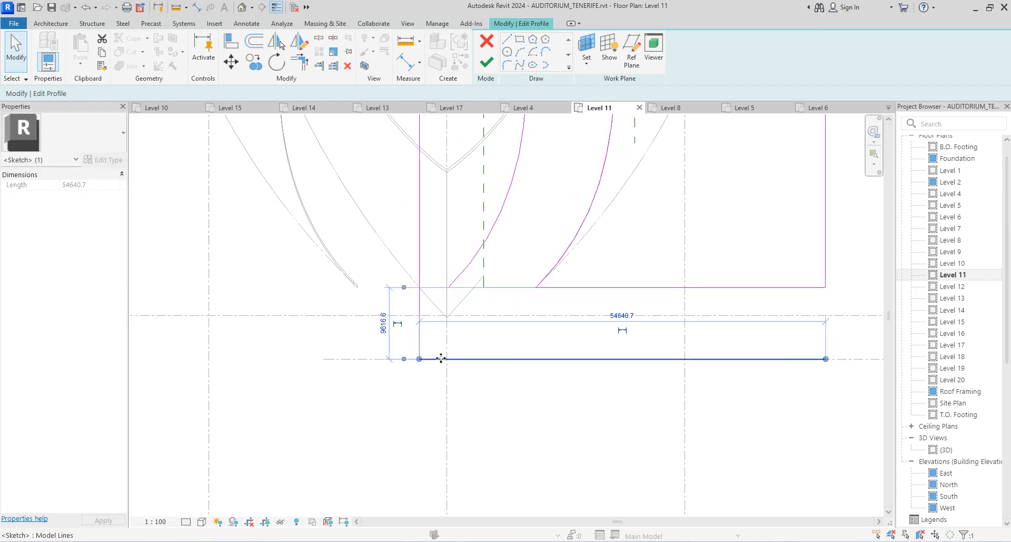
scroll(446, 355, "up", 2)
scroll(429, 299, "down", 1)
scroll(398, 298, "down", 2)
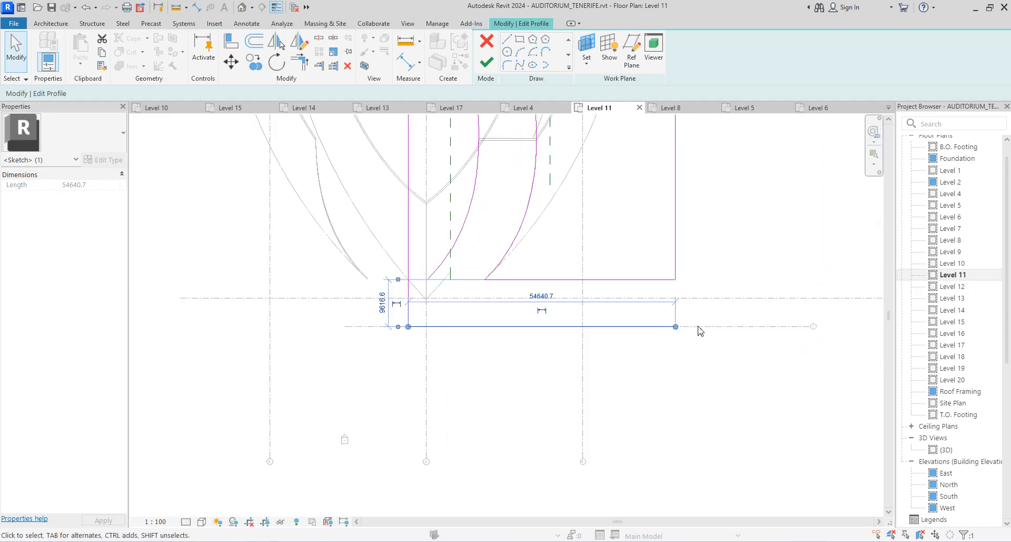
mouse_move(678, 329)
left_mouse_down()
mouse_move(502, 329)
mouse_move(427, 279)
left_mouse_up()
scroll(499, 403, "down", 2)
left_click(486, 62)
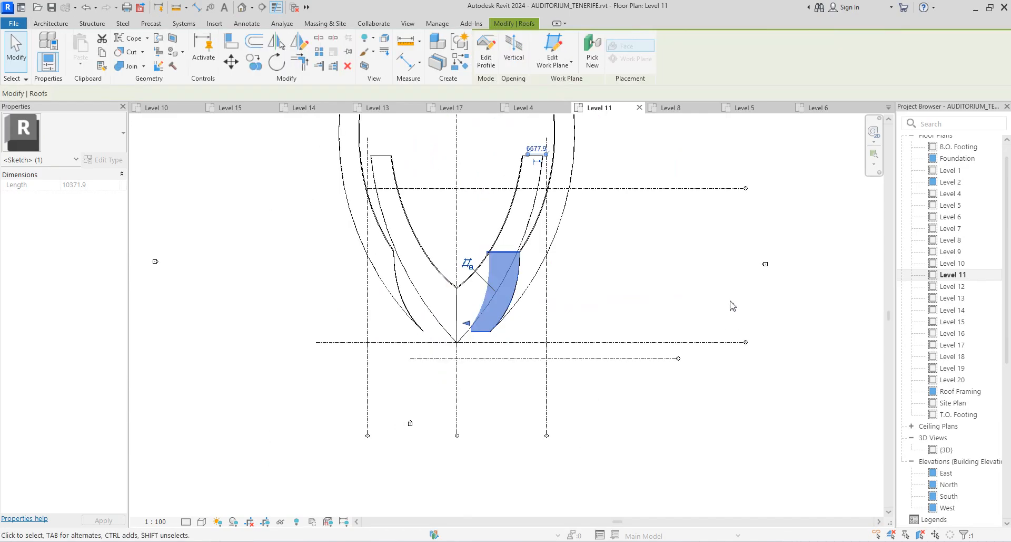
left_click(655, 274)
scroll(566, 311, "down", 3)
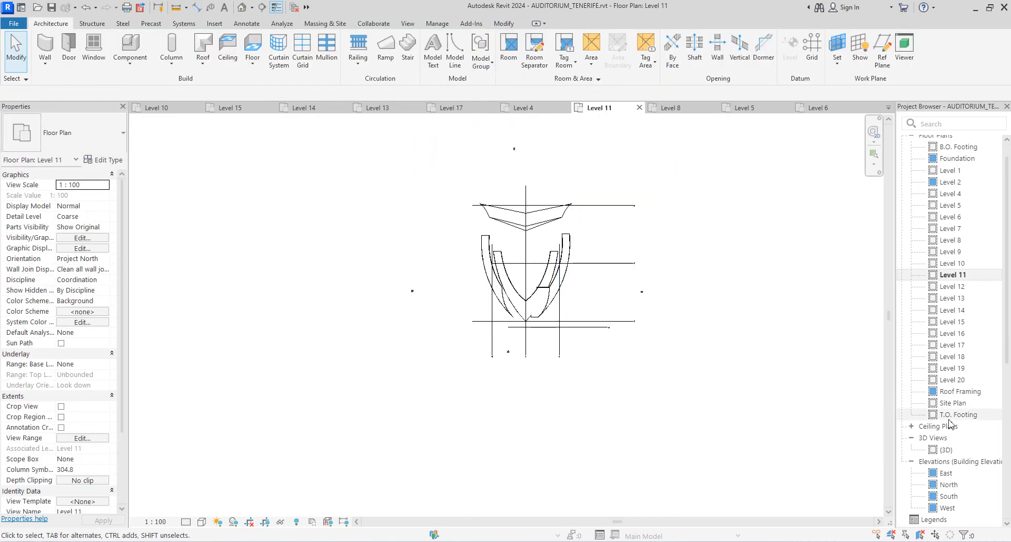
Open the {3D} view and select the curved extruded roof strip.
left_click(948, 449)
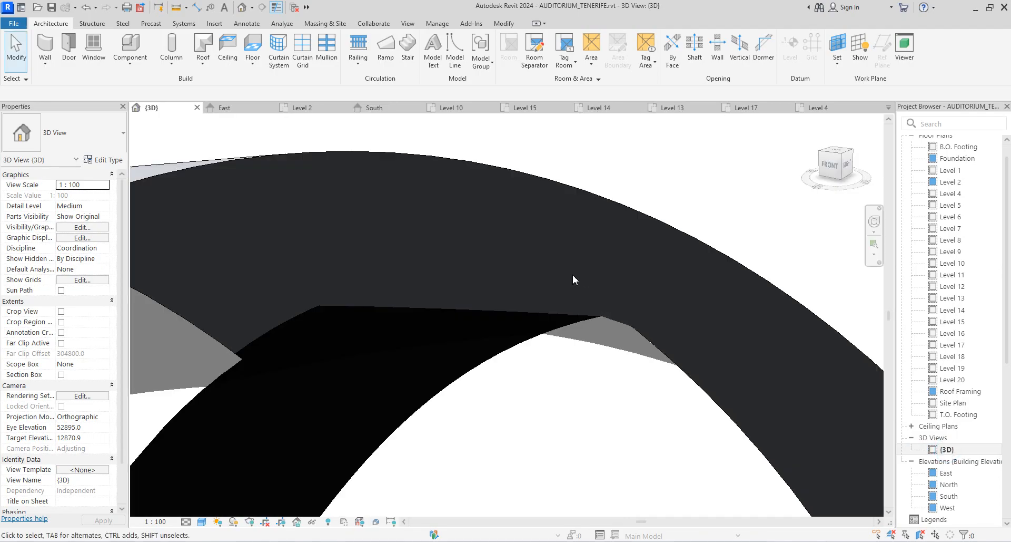
scroll(608, 325, "down", 5)
scroll(612, 279, "down", 3)
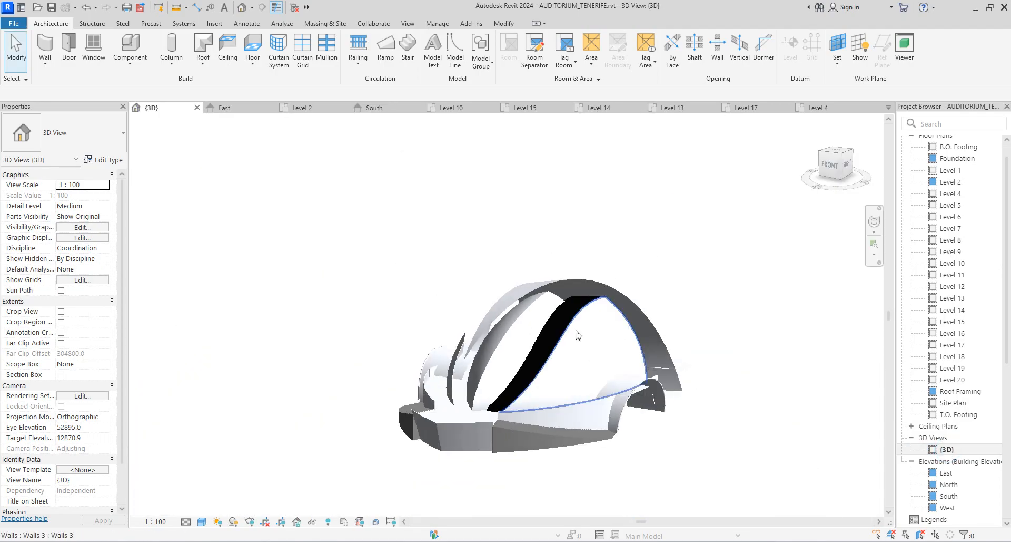
scroll(477, 416, "up", 5)
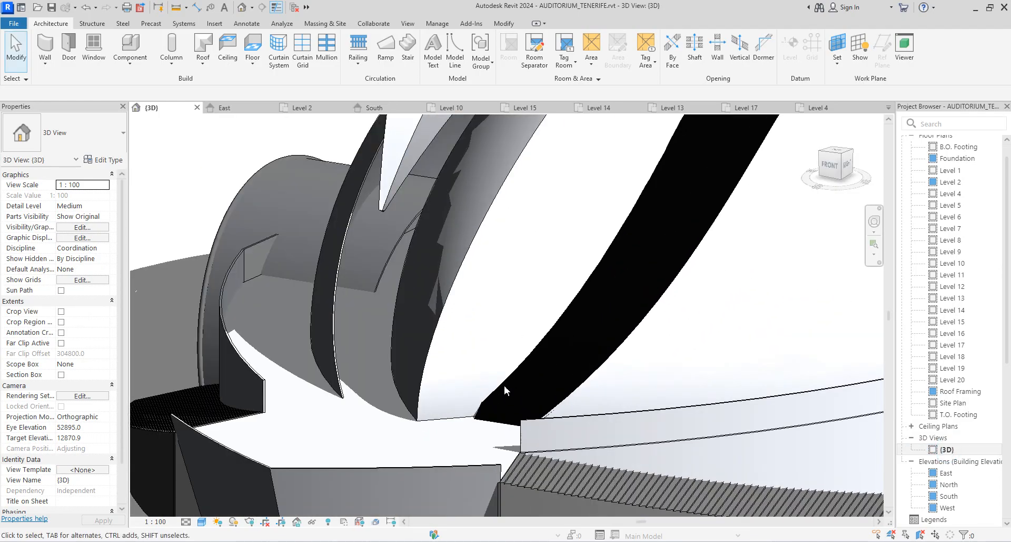
left_click(510, 390)
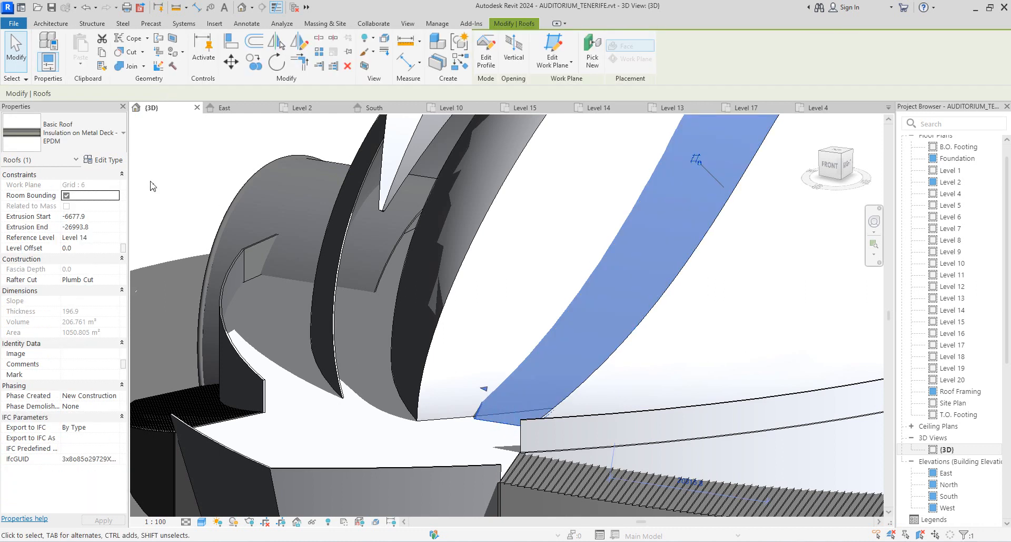
left_click(113, 161)
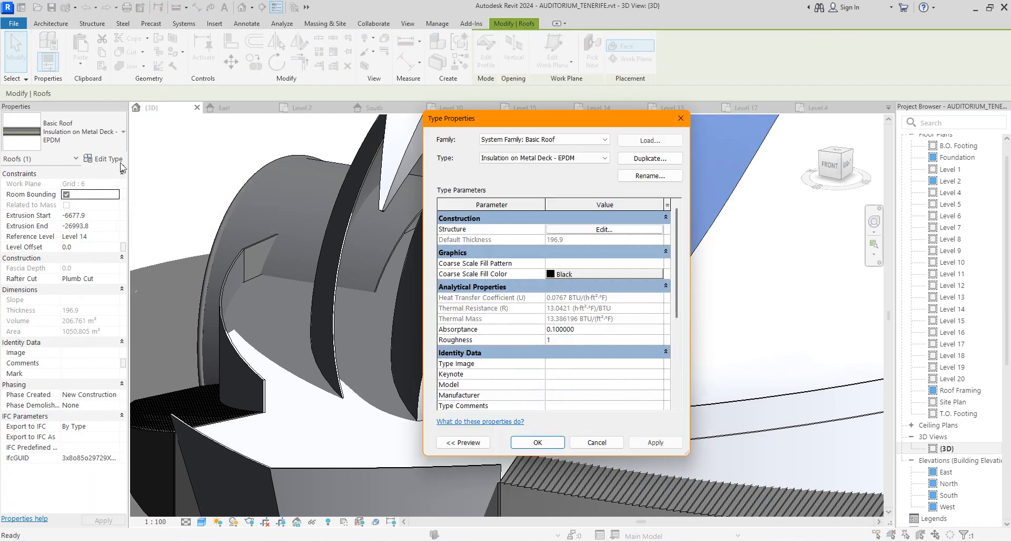
left_click(553, 157)
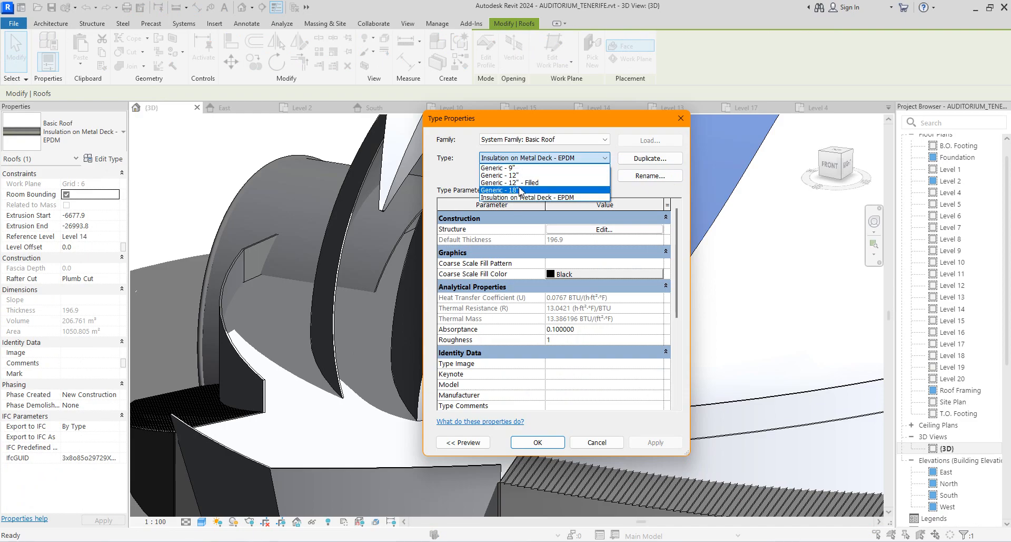
left_click(682, 125)
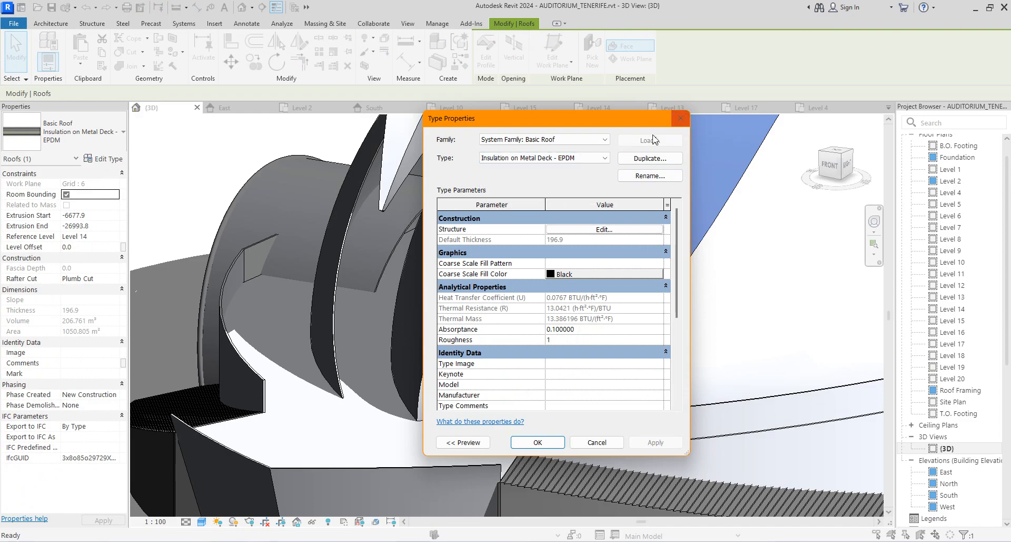
left_click(681, 118)
Change the selected roof strip's type to Sloped Glazing.
left_click(123, 132)
left_click(53, 319)
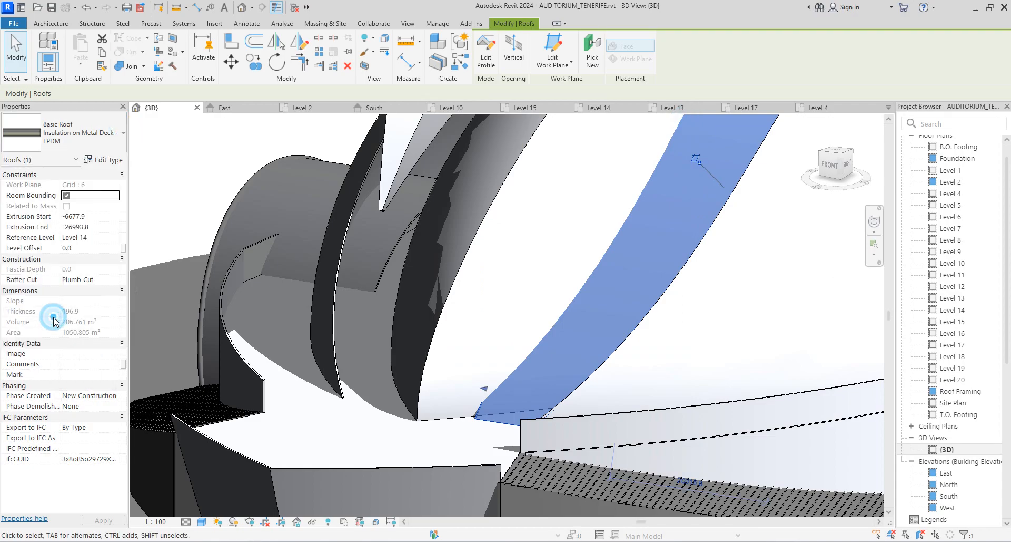
scroll(565, 361, "down", 3)
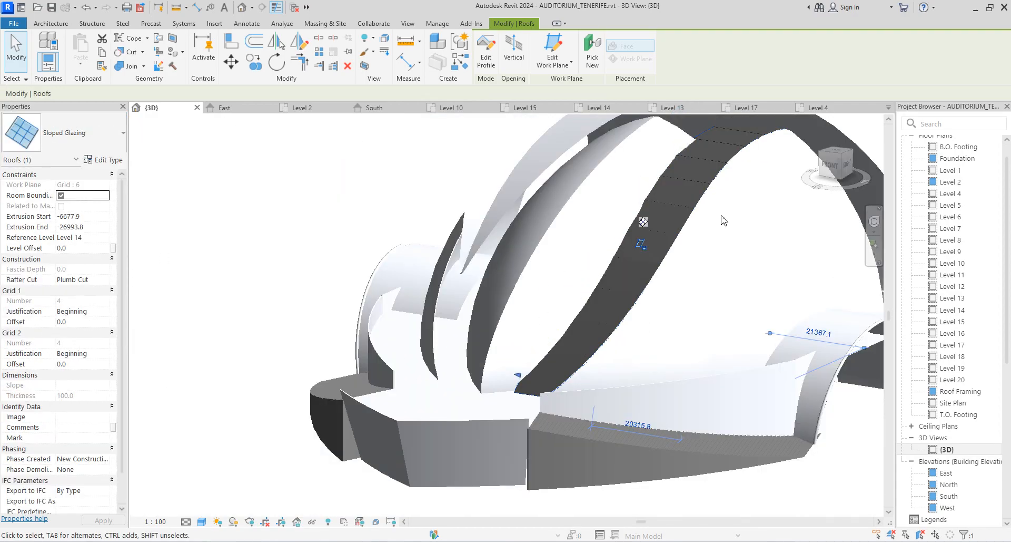
Set the Sloped Glazing type's curtain panel to System Panel : Glazed.
left_click(105, 159)
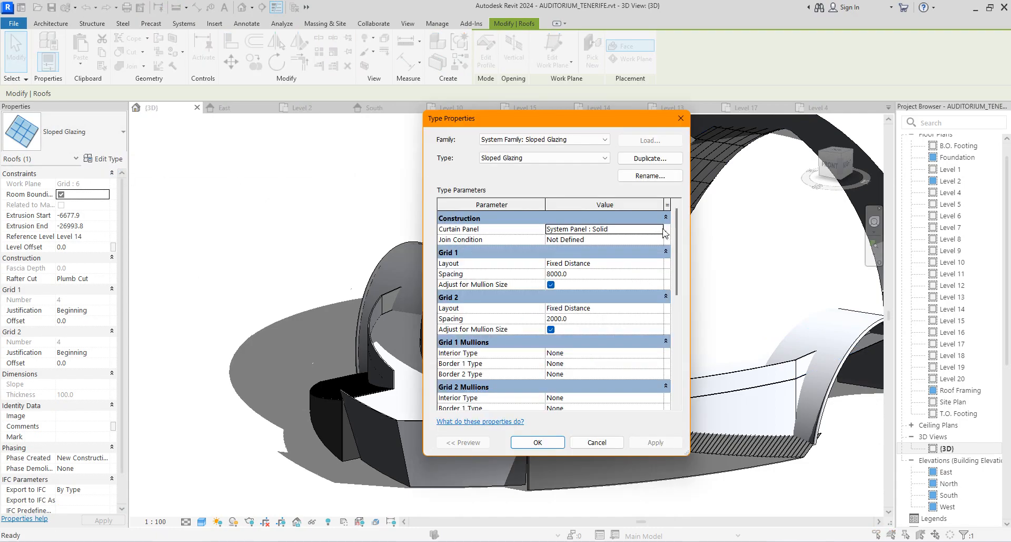
left_click(658, 231)
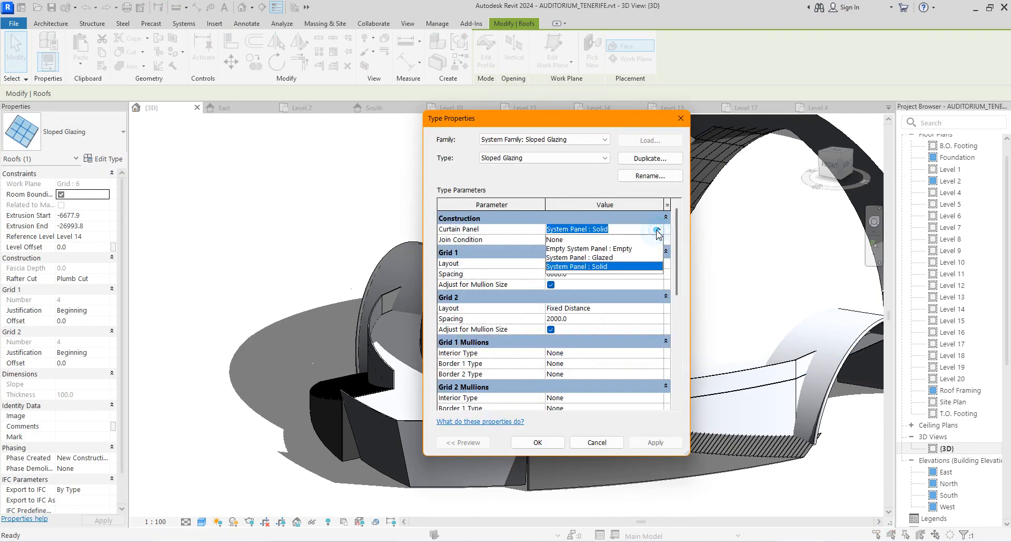
left_click(608, 257)
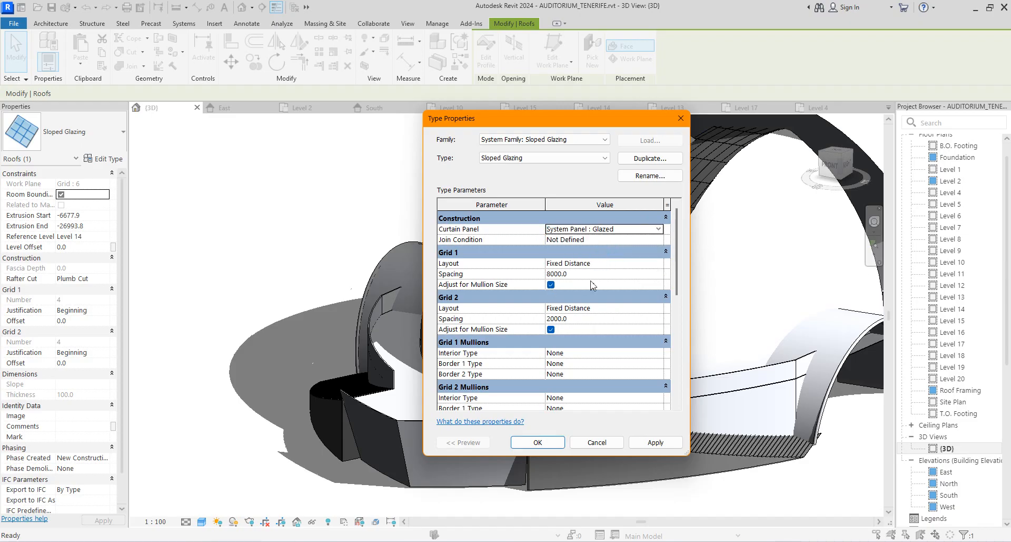
Set the Sloped Glazing type's Grid 1 spacing to 4000 and Grid 2 spacing to 1000, and apply the changes.
left_click(570, 275)
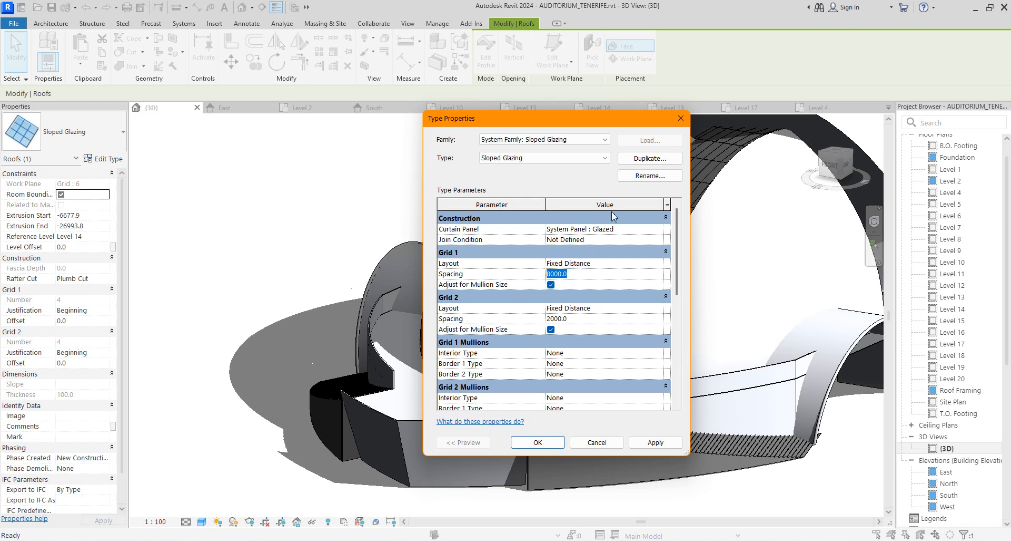
left_click_drag(616, 119, 412, 97)
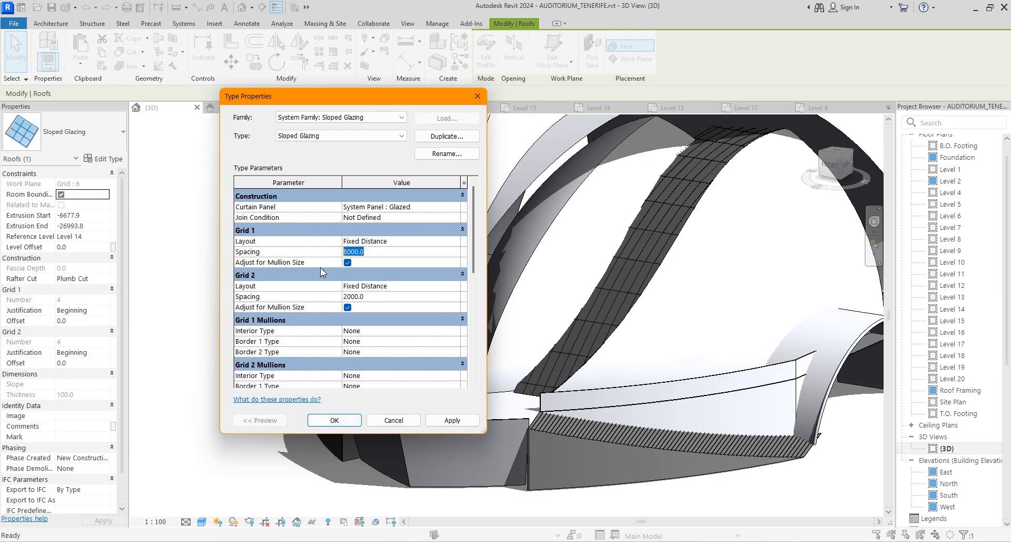
type("4000")
left_click(373, 296)
type("1000")
left_click(451, 420)
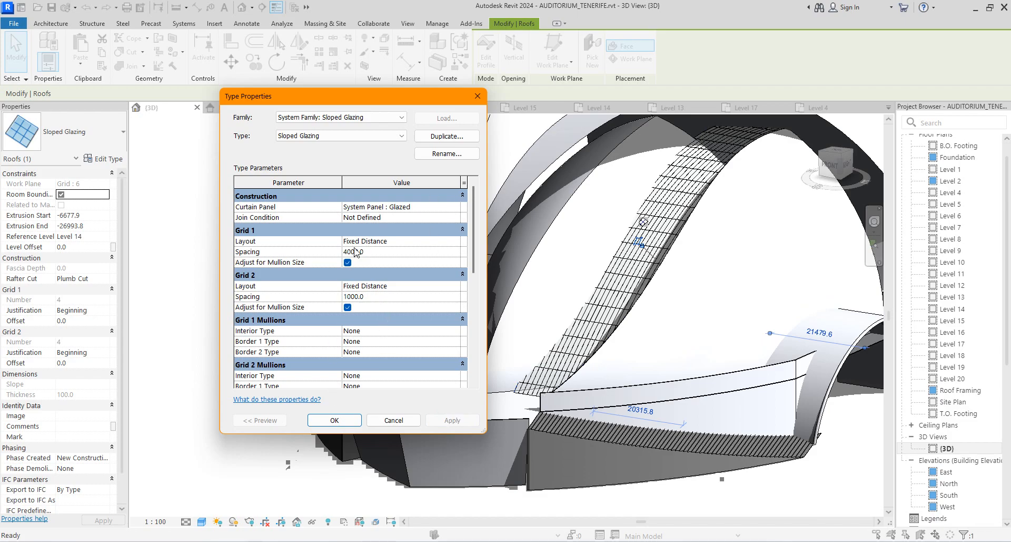
Set the Grid 1 spacing back to 8000 and the Grid 2 spacing back to 2000.
left_click(374, 253)
left_click(377, 298)
Assign Circular Mullion : 2.5" Circular as the interior mullion type of Grid 1 and Grid 2, and confirm the type properties.
left_click(455, 331)
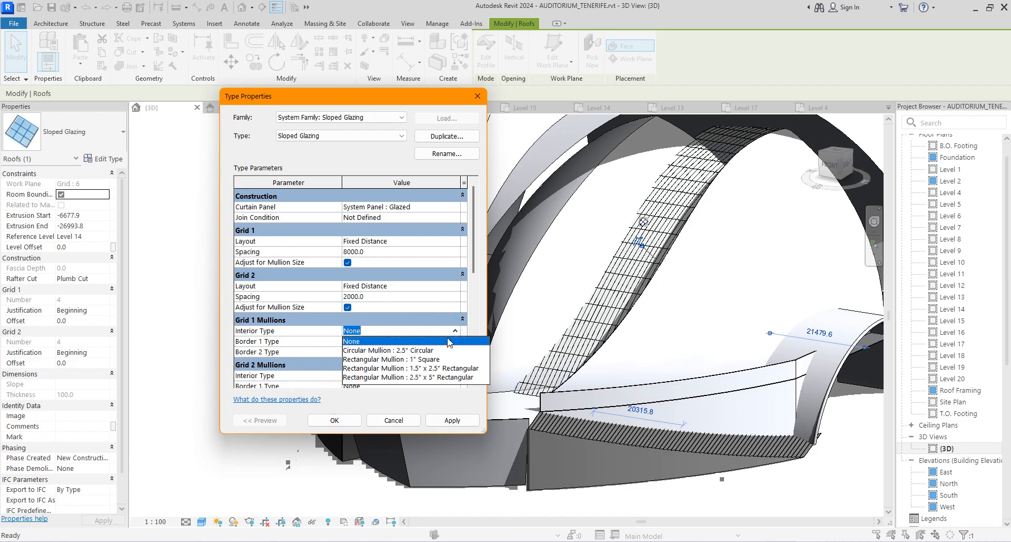
left_click(423, 350)
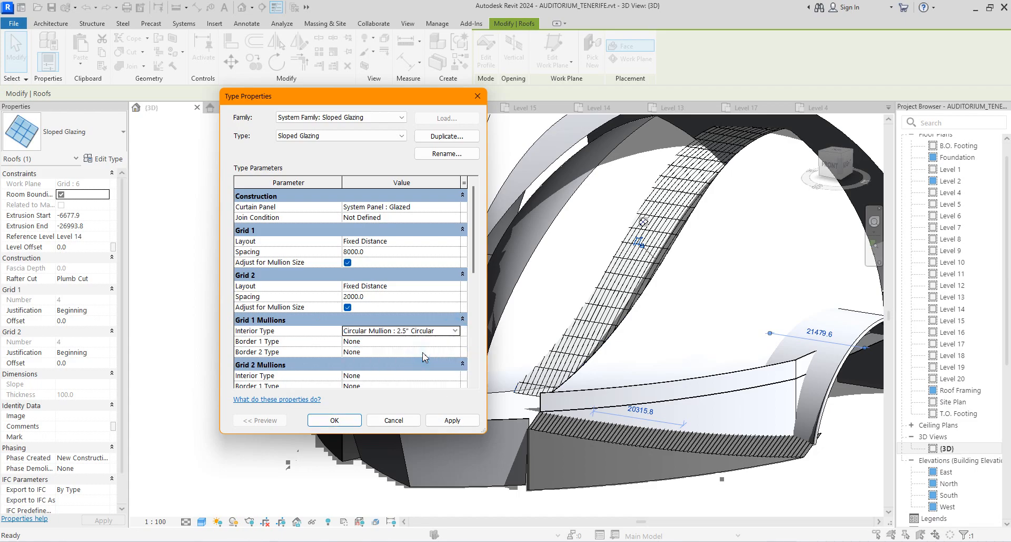
left_click(457, 376)
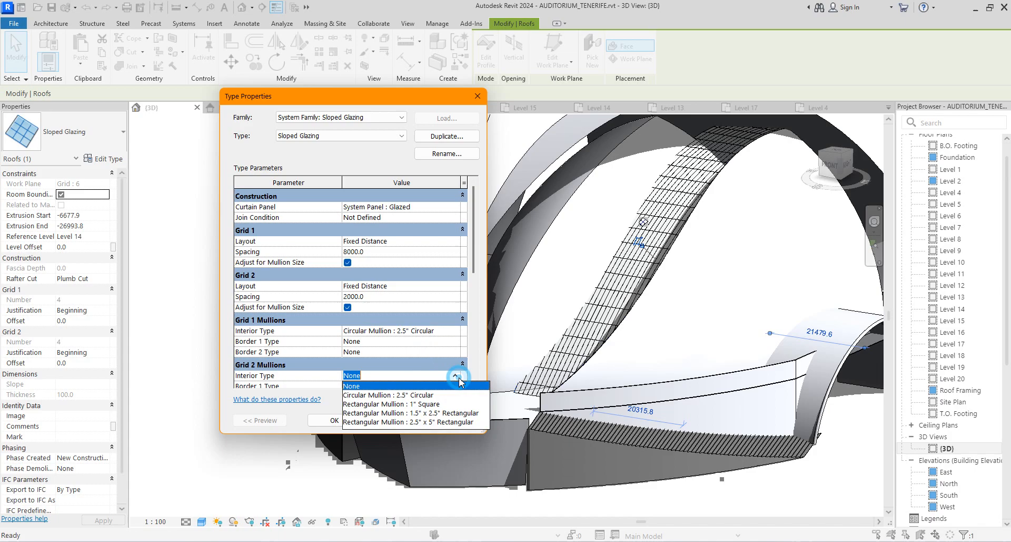
left_click(426, 395)
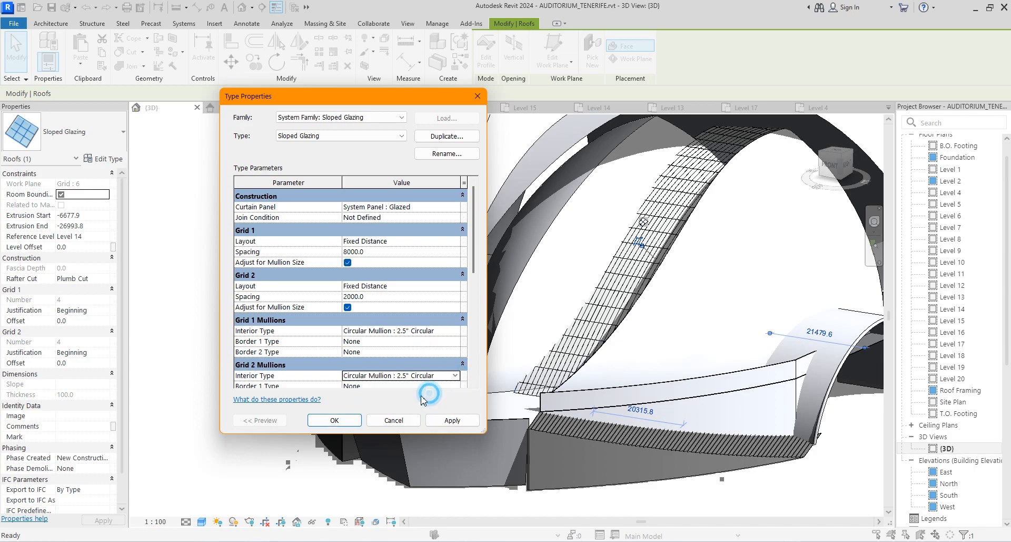
left_click(341, 420)
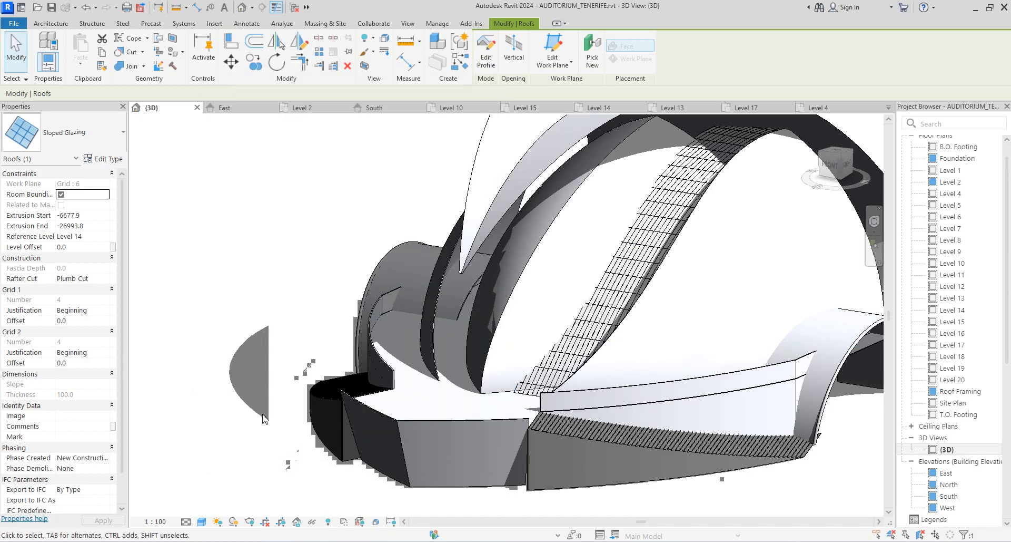
left_click(264, 418)
scroll(632, 258, "up", 6)
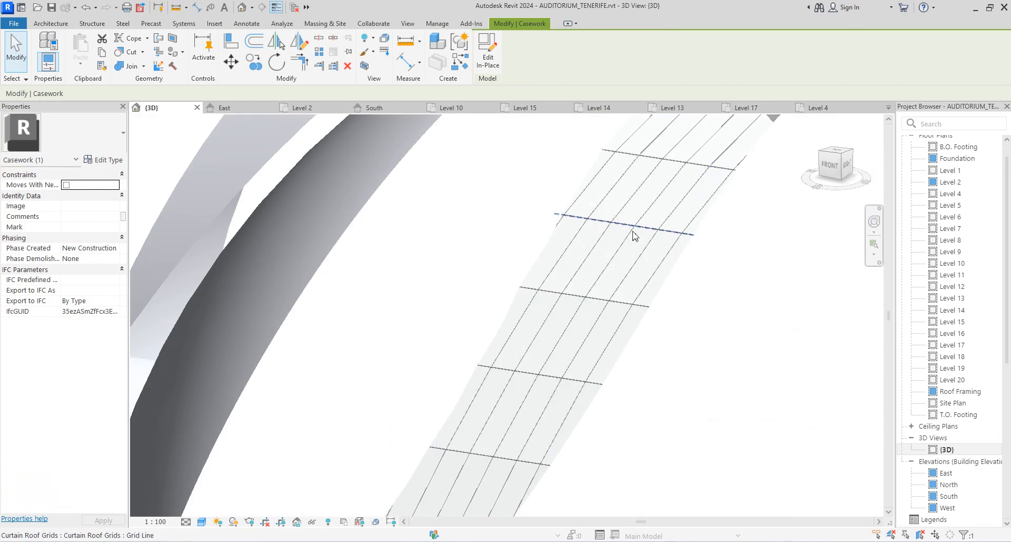
scroll(621, 211, "down", 2)
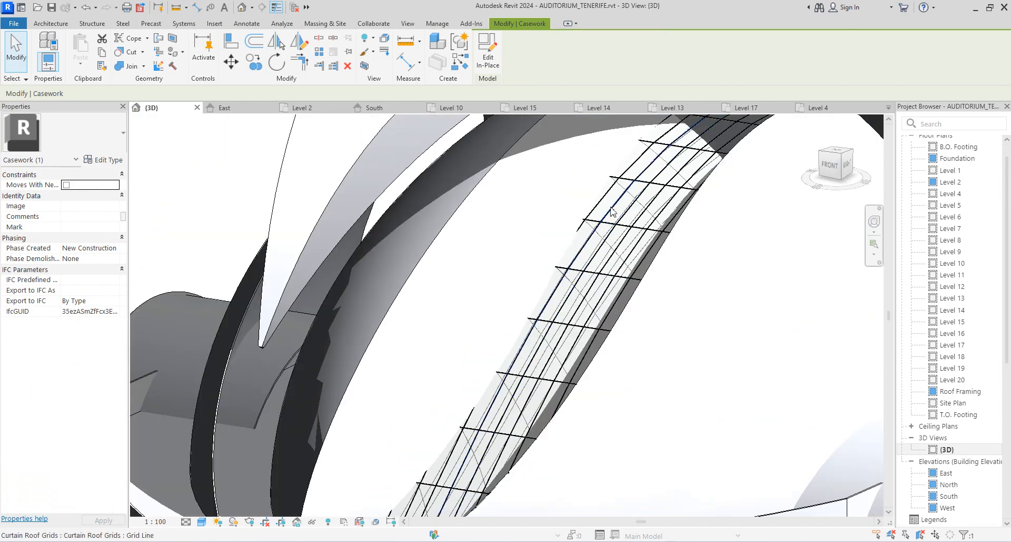
left_click(129, 67)
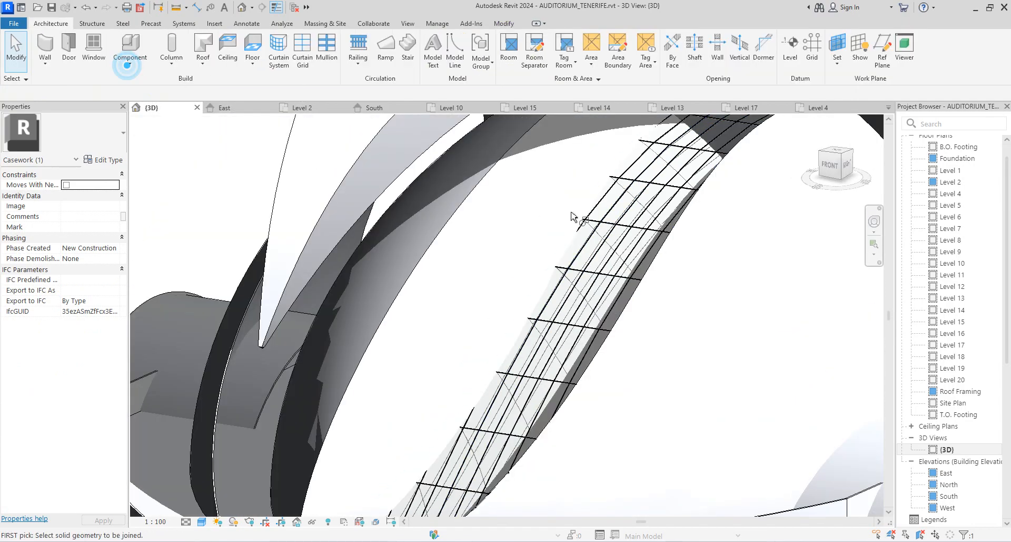
scroll(527, 253, "down", 4)
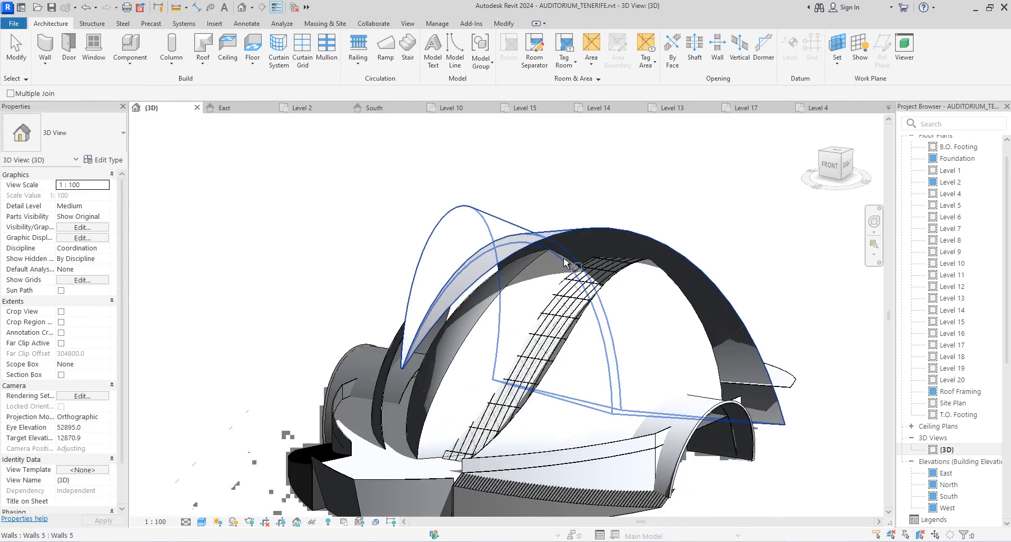
scroll(565, 262, "up", 4)
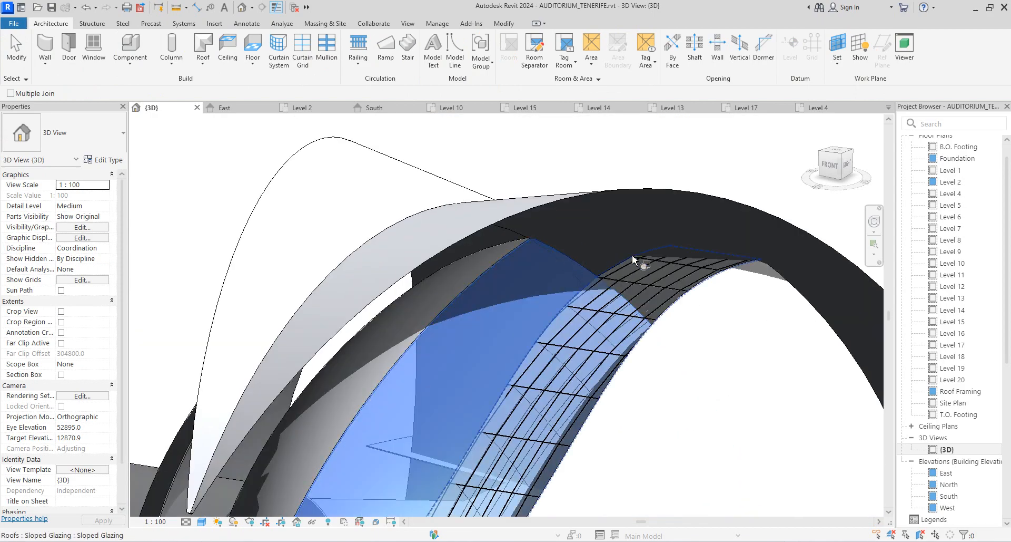
scroll(632, 254, "down", 3)
scroll(532, 431, "up", 3)
right_click(285, 206)
mouse_move(322, 395)
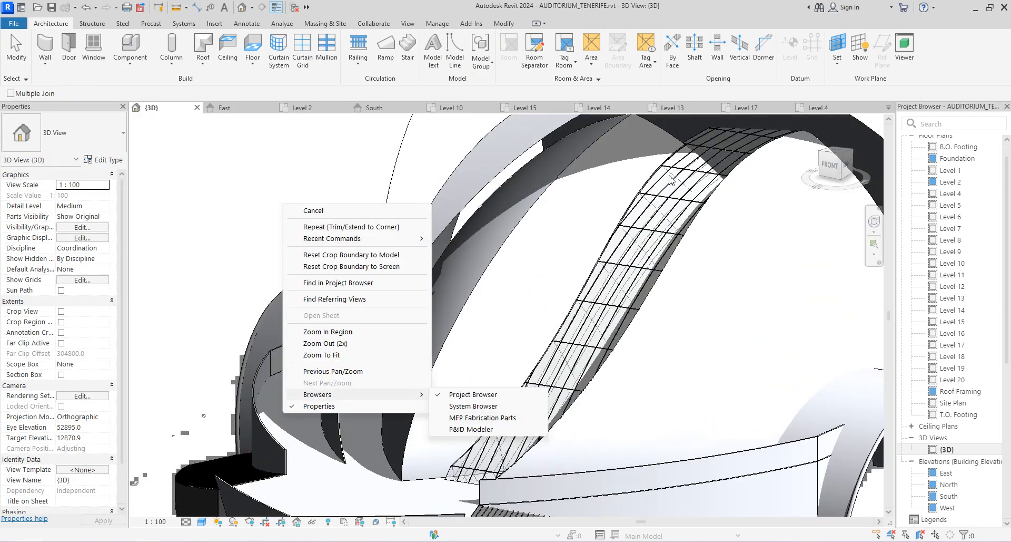
left_click(314, 210)
right_click(216, 128)
left_click(249, 136)
scroll(261, 137, "down", 5)
middle_click_drag(261, 137, 662, 234, "shift")
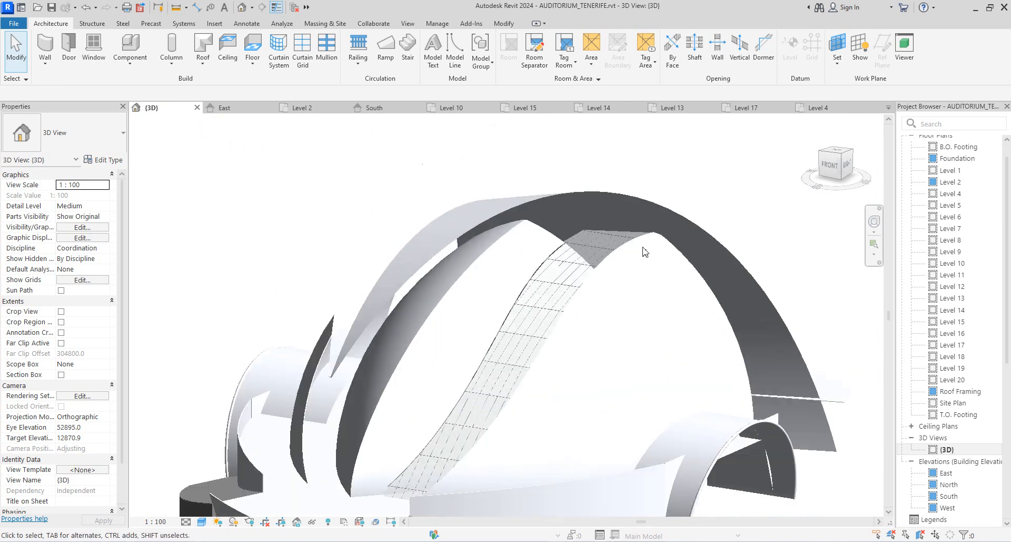
In the South elevation, mirror a copy of the sloped glazing roof across an axis drawn along grid 3.
left_click(580, 224)
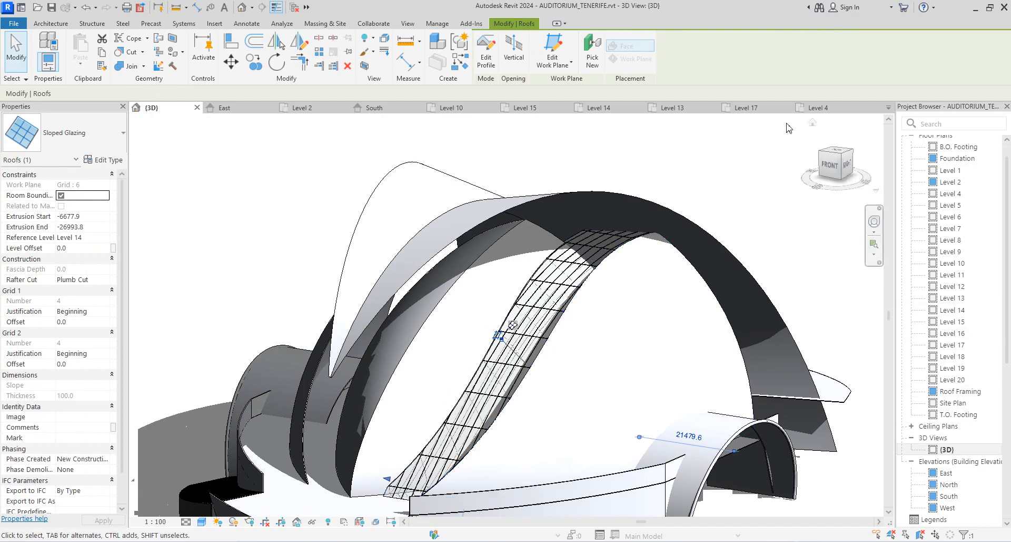
left_click(947, 496)
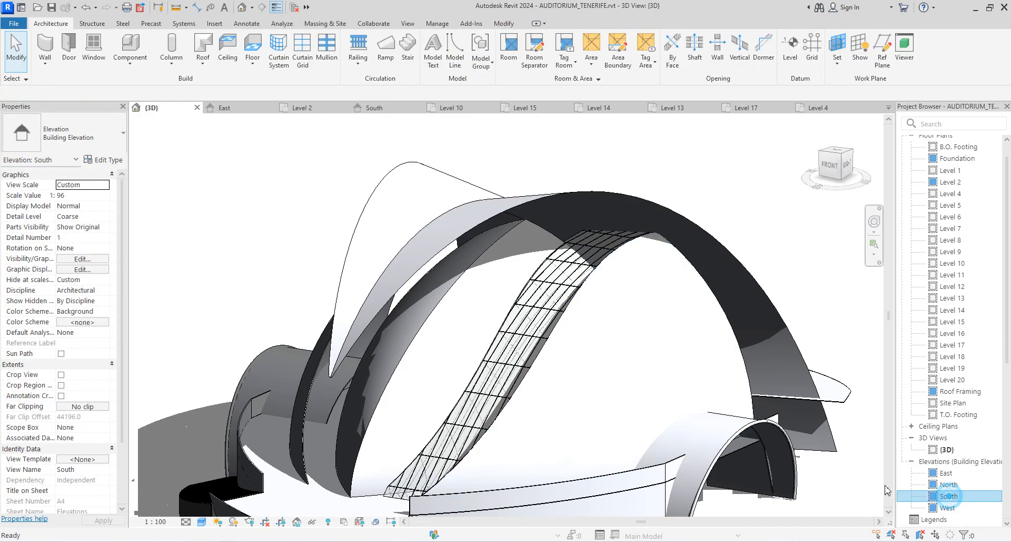
double_click(933, 498)
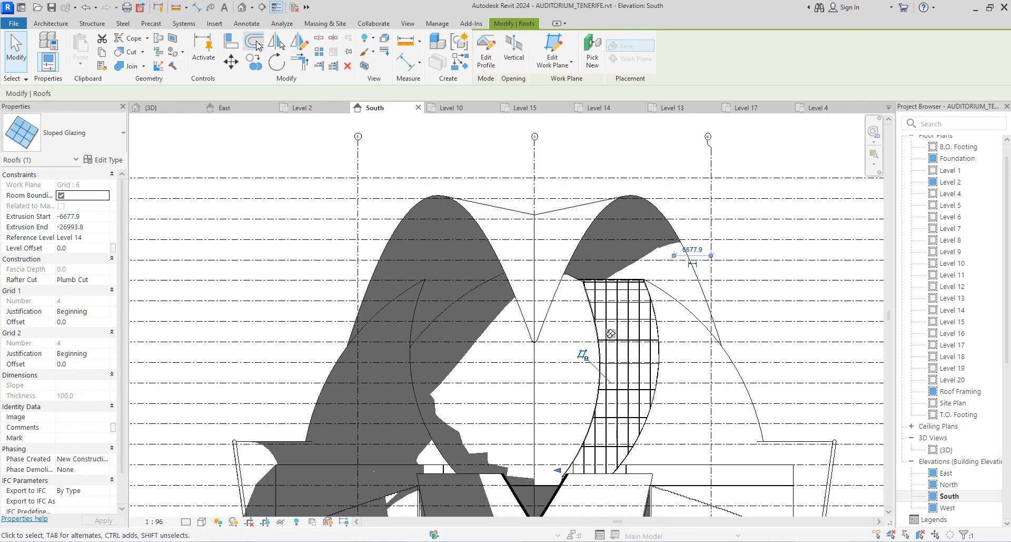
left_click(299, 42)
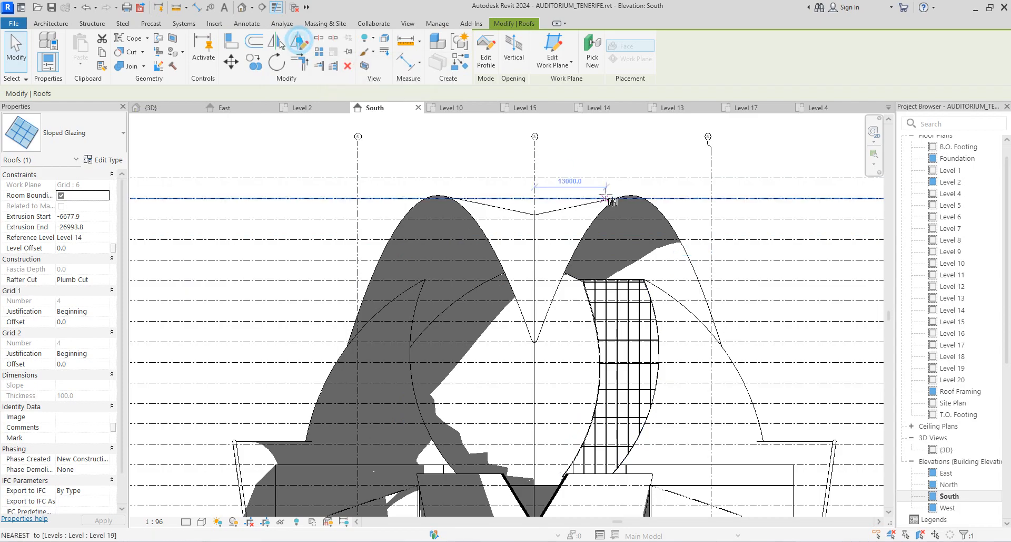
left_click(535, 142)
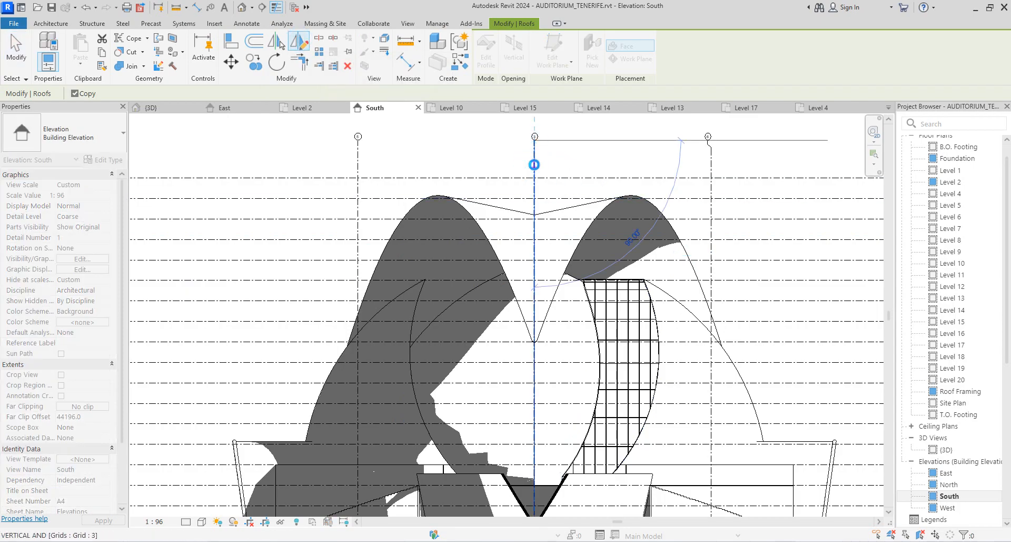
left_click(535, 164)
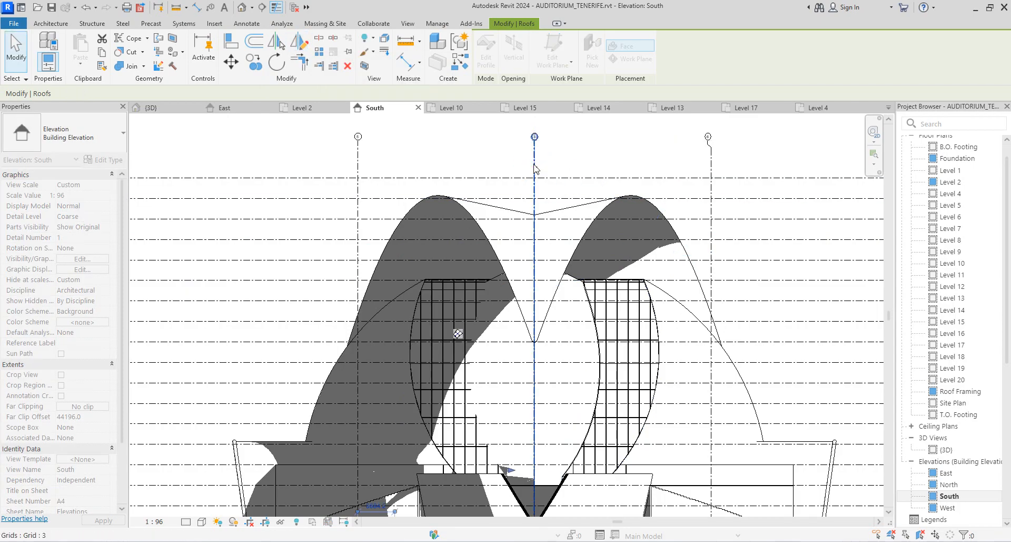
left_click(766, 159)
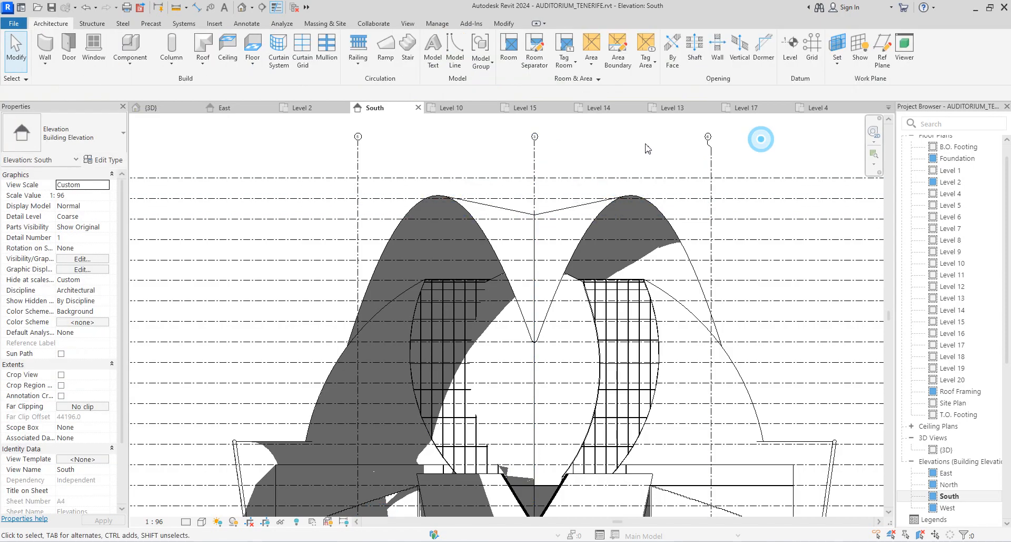
scroll(569, 343, "down", 3)
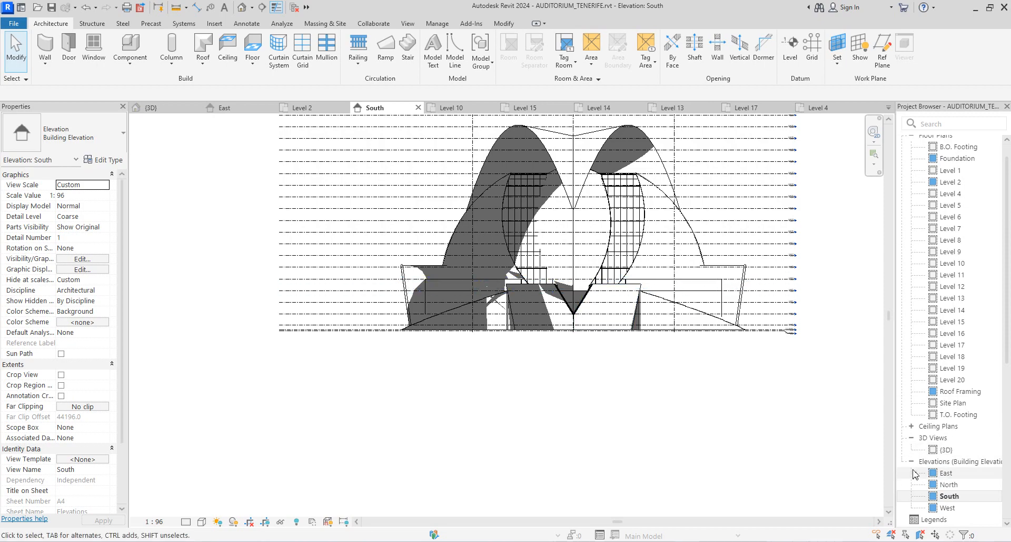
Return to the 3D view and examine both sloped glazing strips on the auditorium shells from the front and from above.
double_click(947, 451)
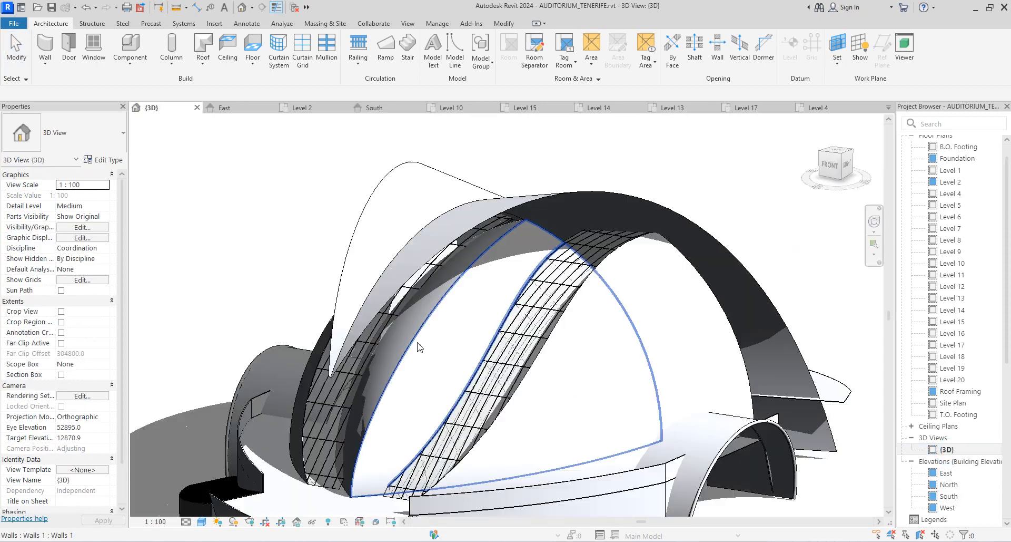
left_click(829, 159)
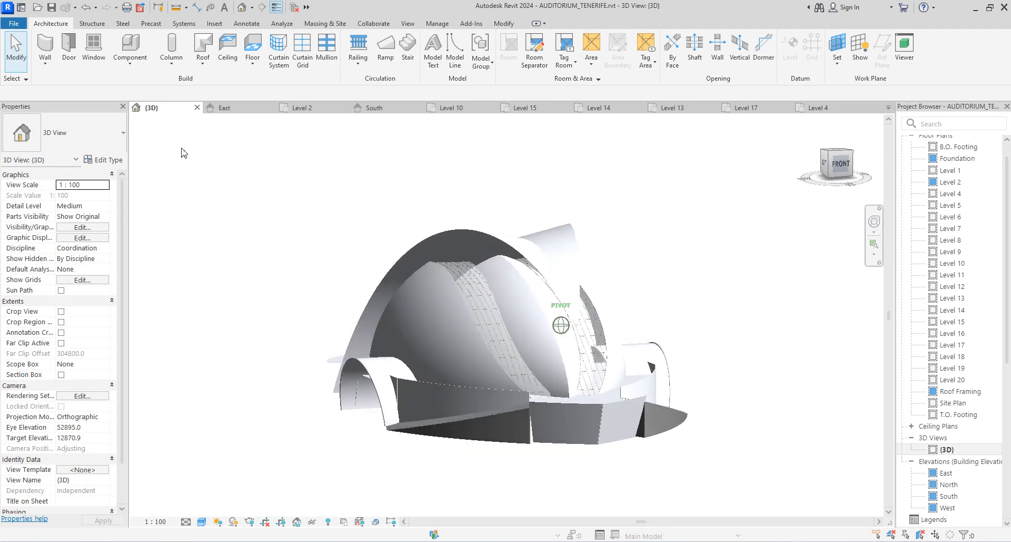
mouse_move(157, 152)
left_mouse_down()
mouse_move(779, 159)
mouse_move(622, 216)
mouse_move(134, 210)
left_mouse_up()
mouse_move(134, 209)
middle_mouse_down("shift")
mouse_move(295, 215)
mouse_move(309, 174)
mouse_move(345, 164)
mouse_move(843, 158)
mouse_move(133, 169)
mouse_move(795, 173)
mouse_move(713, 158)
mouse_move(557, 158)
mouse_move(547, 519)
mouse_move(537, 519)
mouse_move(565, 156)
mouse_move(631, 176)
mouse_move(813, 188)
mouse_move(206, 164)
middle_mouse_up("shift")
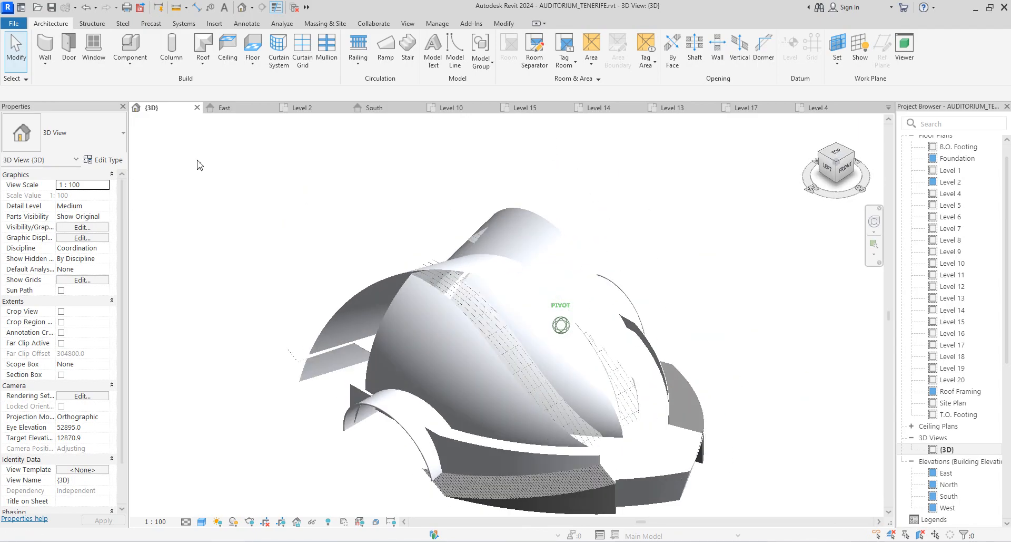
middle_click_drag(814, 160, 819, 161, "shift")
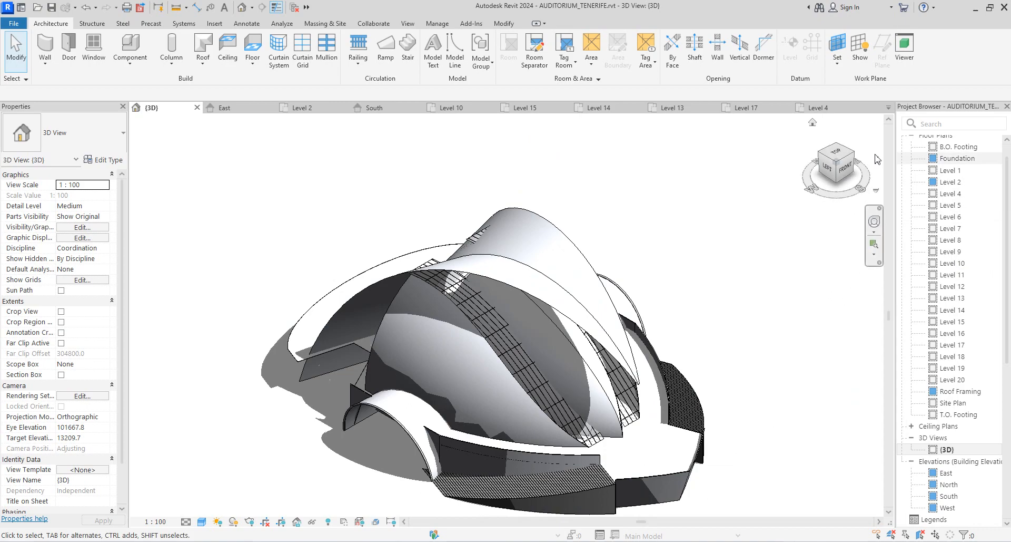
left_click(840, 164)
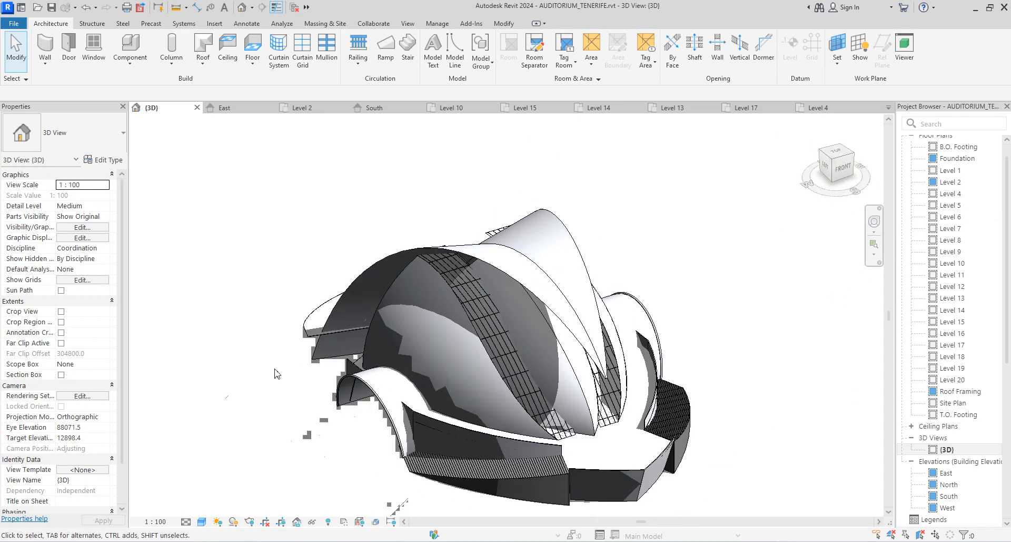